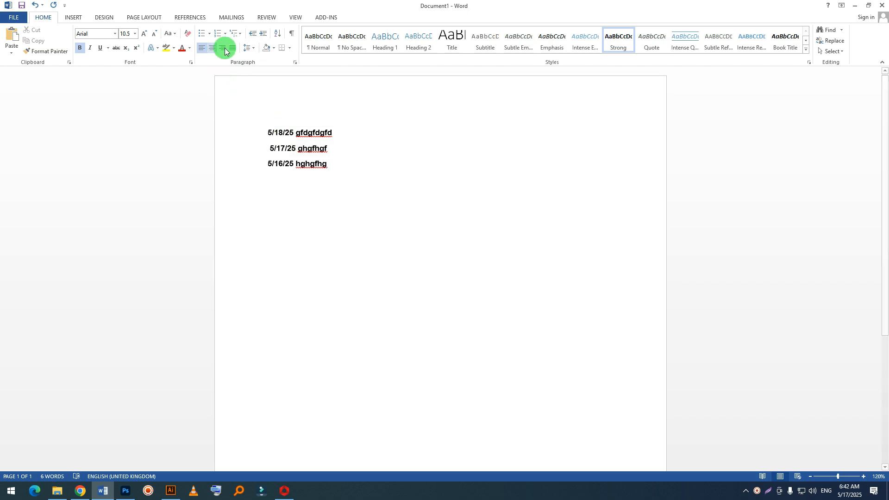
click(248, 48)
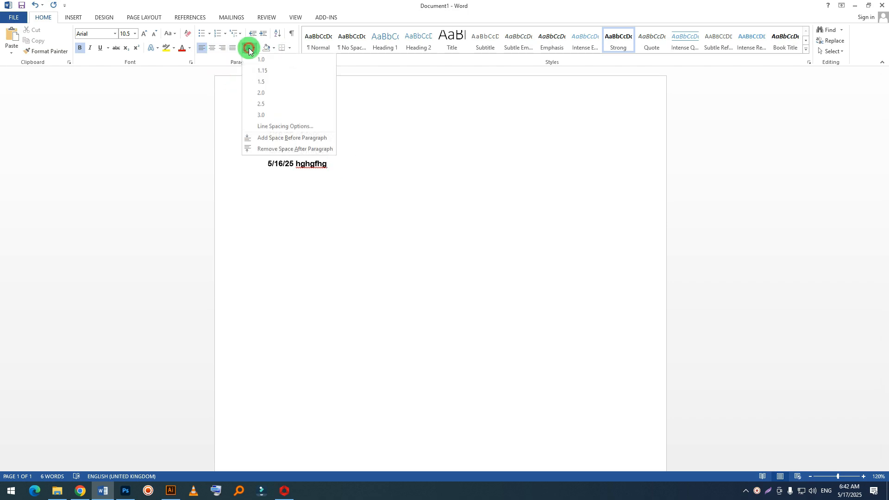
click(340, 169)
drag(363, 171, 240, 127)
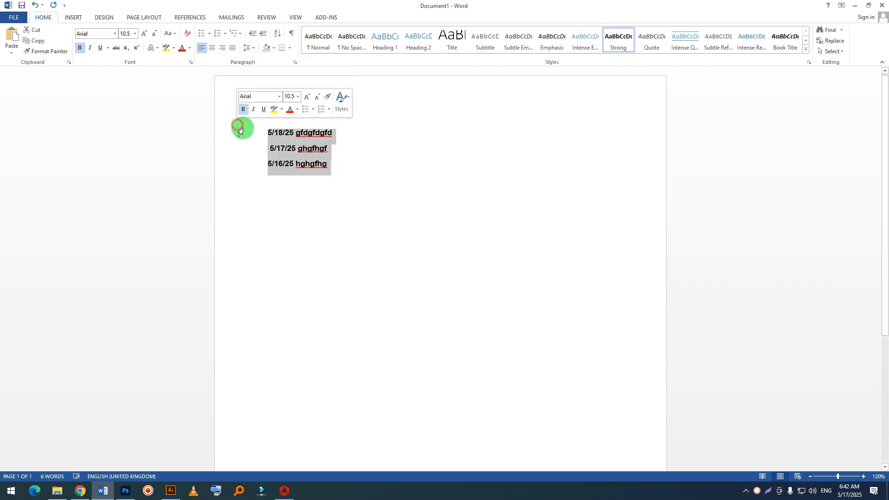
Step: Add three lines of filler text below the 5/16/25 line: Hgfhgfhgf, Ghgfhh and fghgfh
click(352, 170)
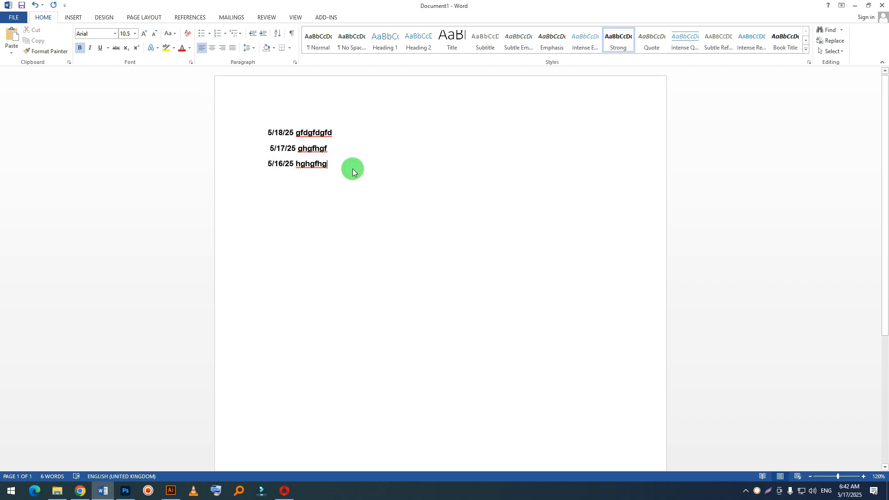
key(Return)
text(hgfhgfhgf)
key(Return)
text(ghgfhh)
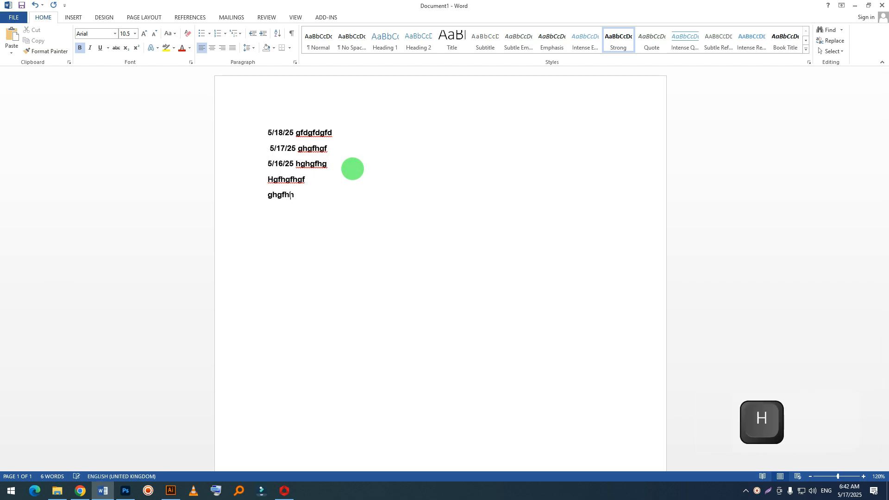
key(Return)
text(fghgfh)
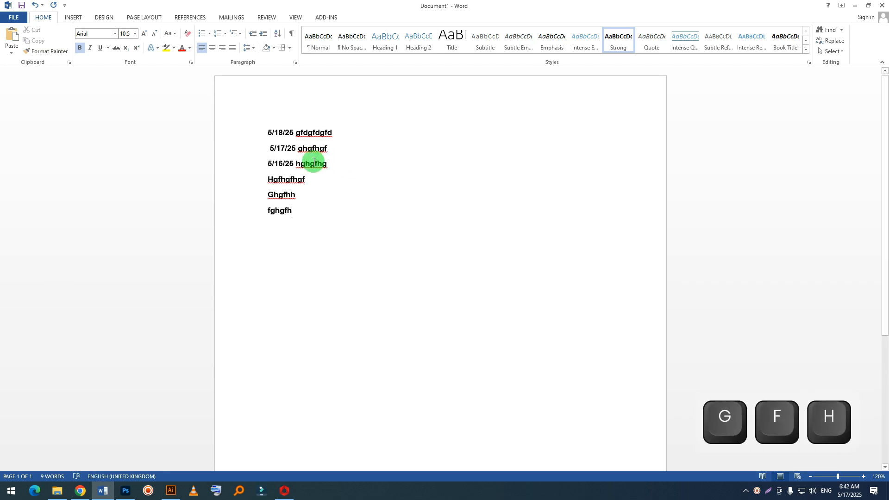
Step: Remove the leading space in front of the date 5/17/25, keeping it on its own line
click(271, 149)
key(BackSpace)
key(BackSpace)
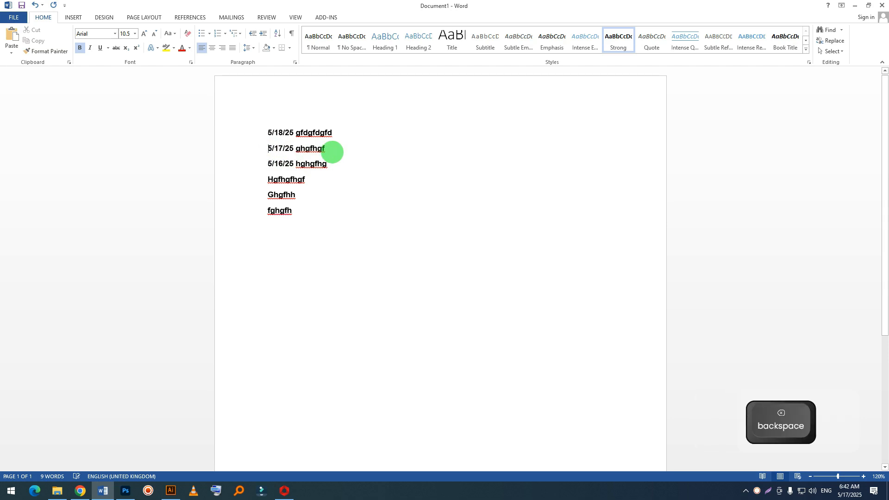
key(Return)
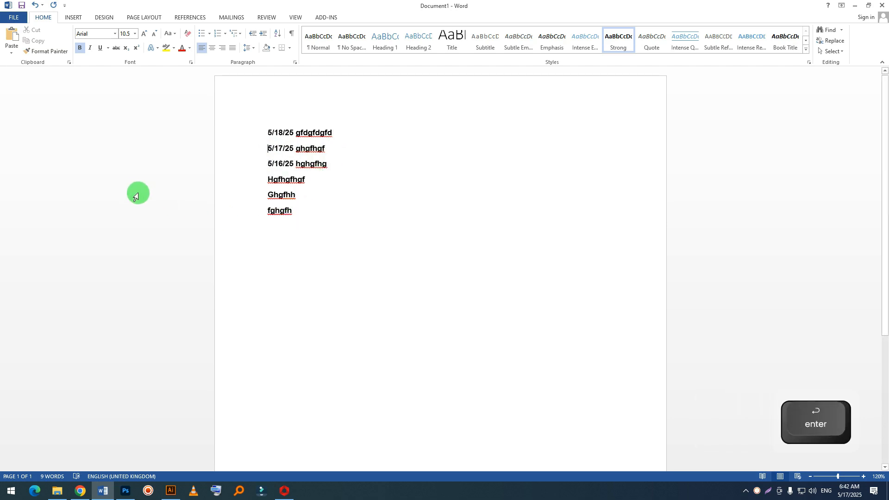
Step: Try 1.15 line spacing on the six lines of text, and set their line spacing to 1.0
triple_click(250, 121)
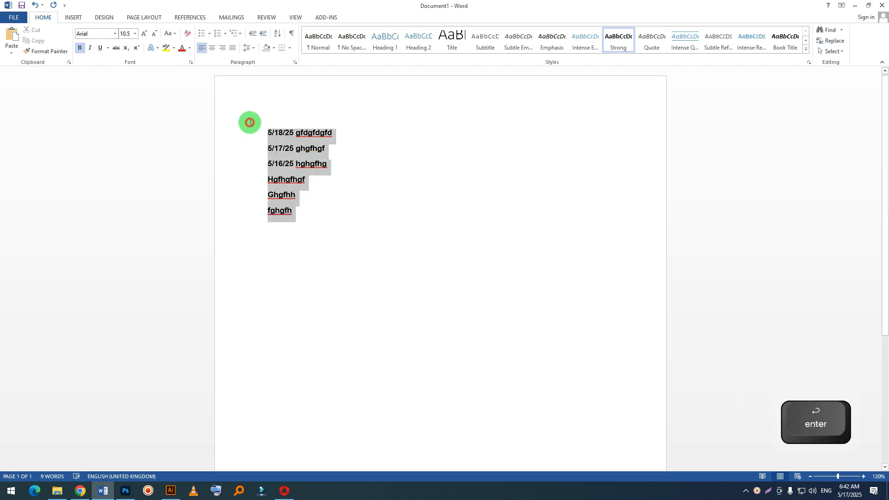
click(253, 48)
click(254, 66)
click(249, 47)
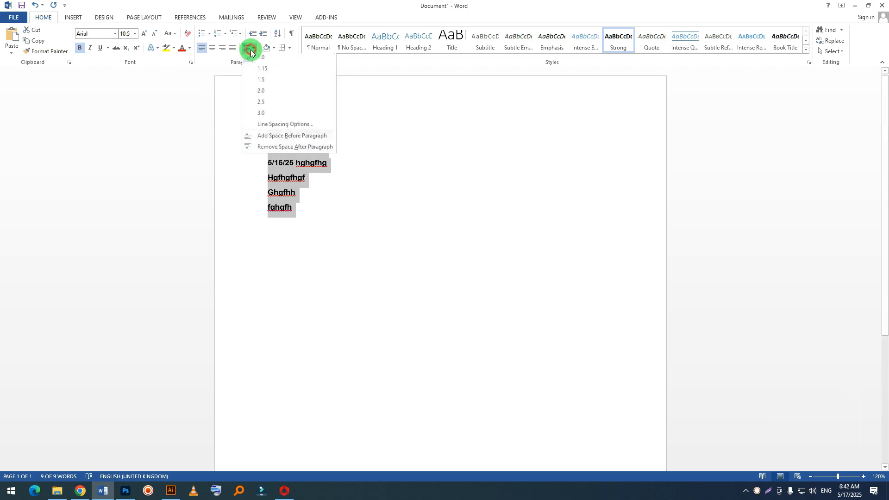
click(260, 71)
click(249, 48)
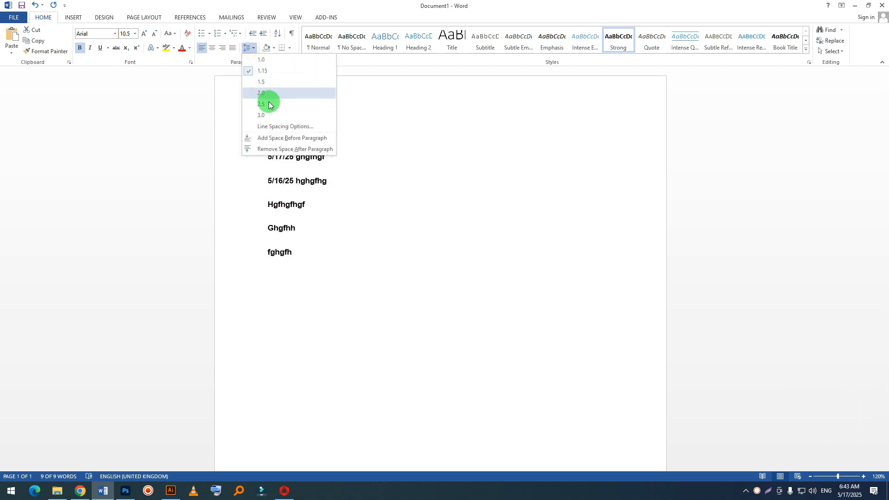
click(261, 59)
click(250, 49)
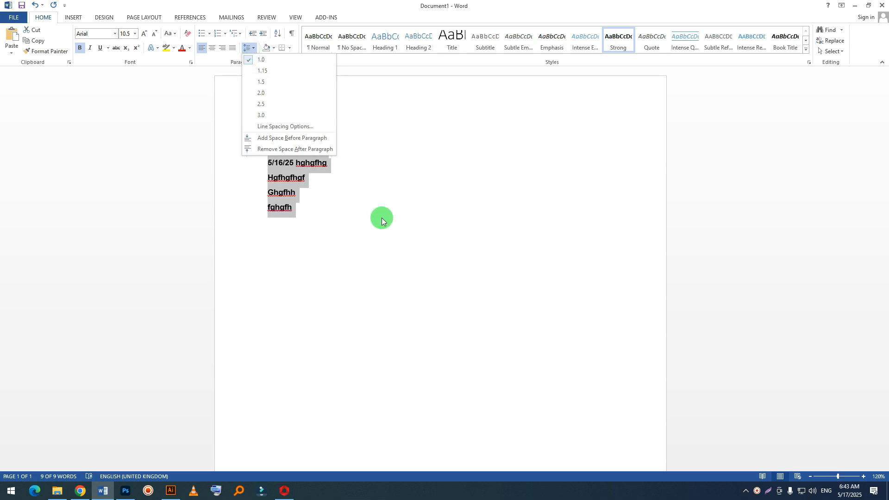
click(381, 218)
Step: Copy the "What is Lorem Ipsum?" paragraph from lipsum.com in Chrome and paste it into the Word document below the six lines
click(356, 238)
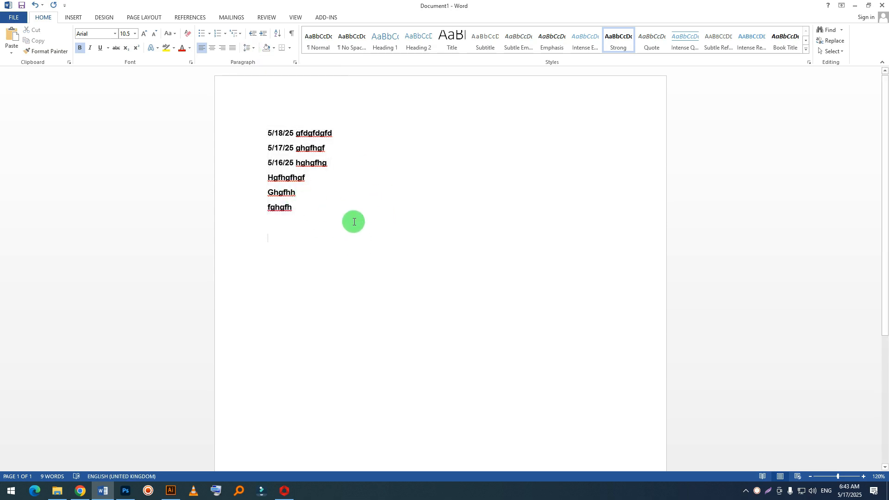
click(79, 492)
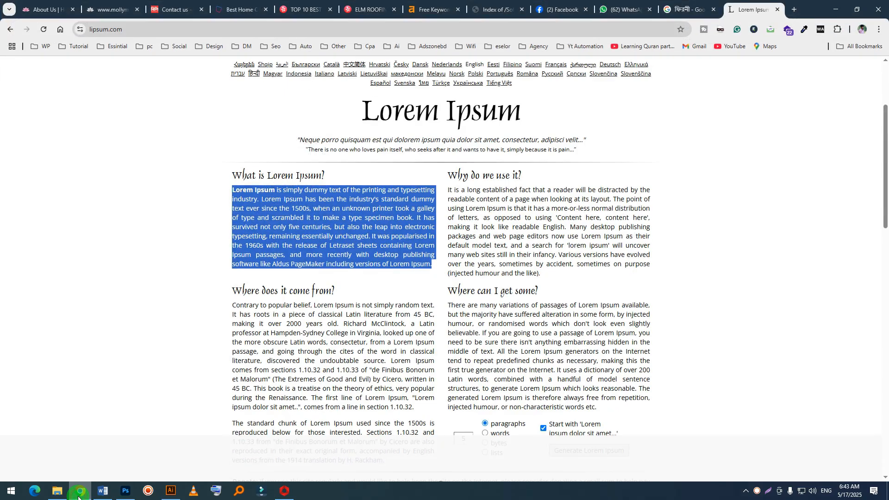
key(ctrl+c)
click(102, 491)
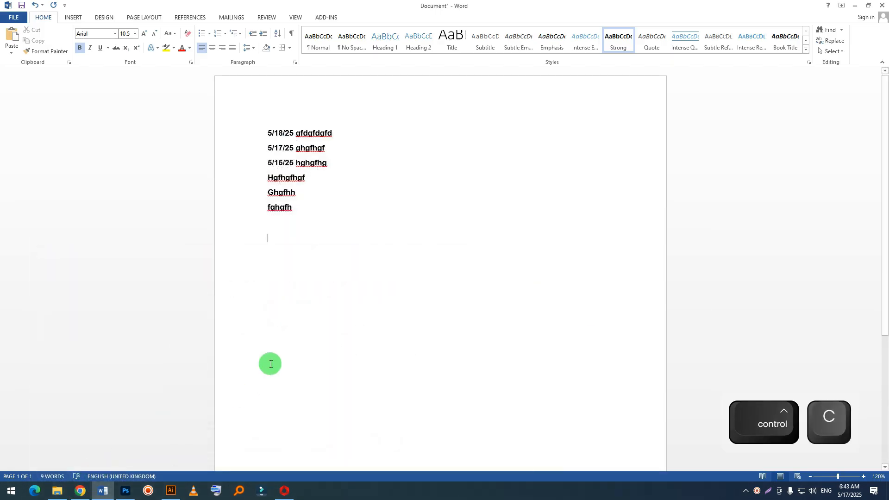
key(ctrl+v)
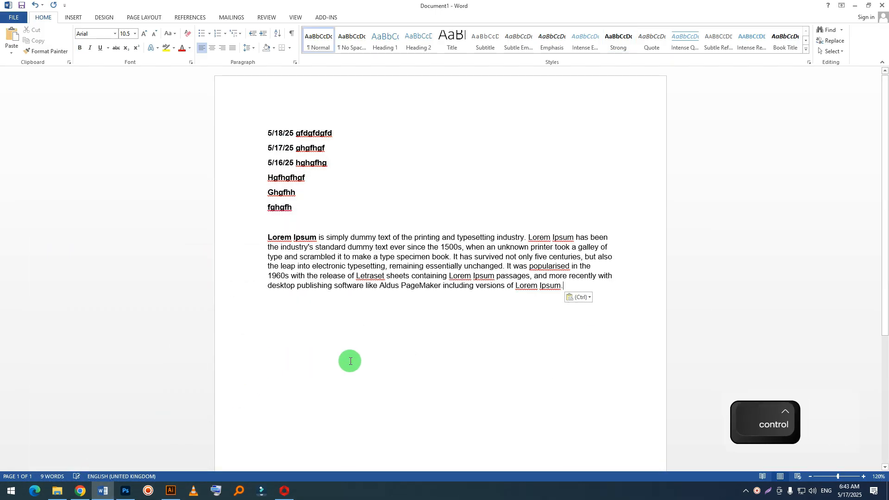
Step: Paste the Lorem Ipsum paragraph two more times as new paragraphs, and split the second one before "the leap into electronic typesetting"
key(Return)
key(ctrl+v)
key(Return)
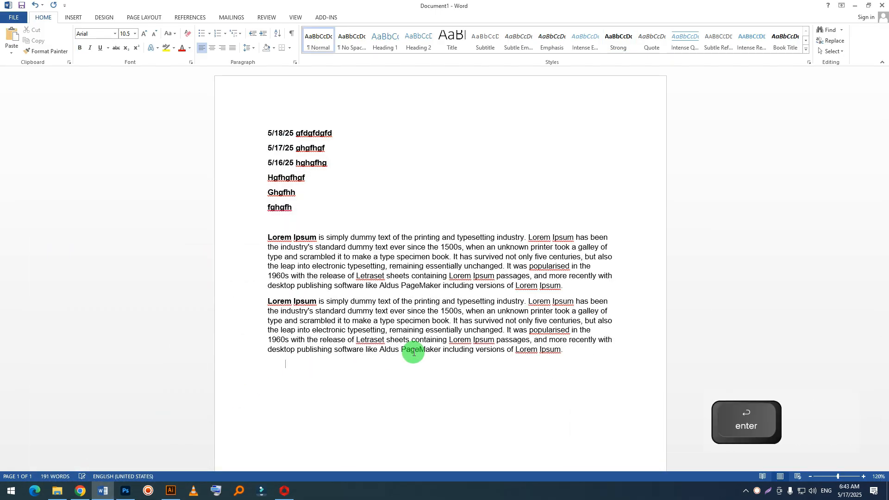
key(ctrl+v)
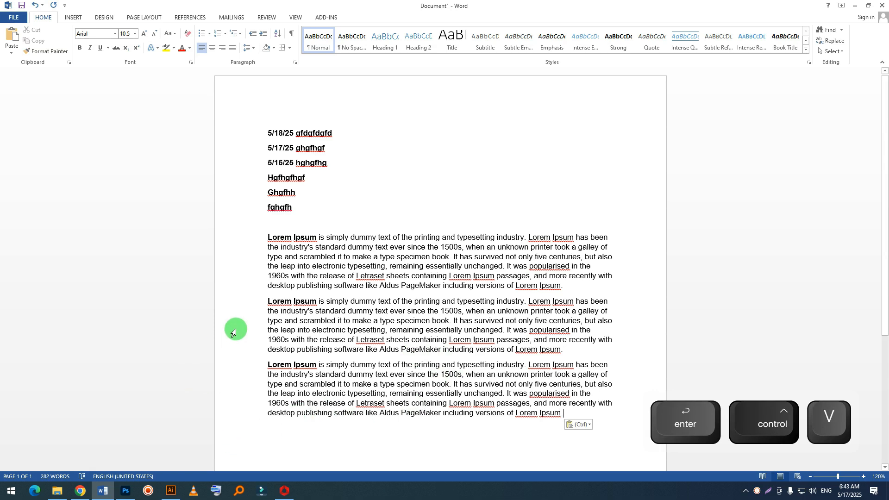
click(266, 330)
key(Return)
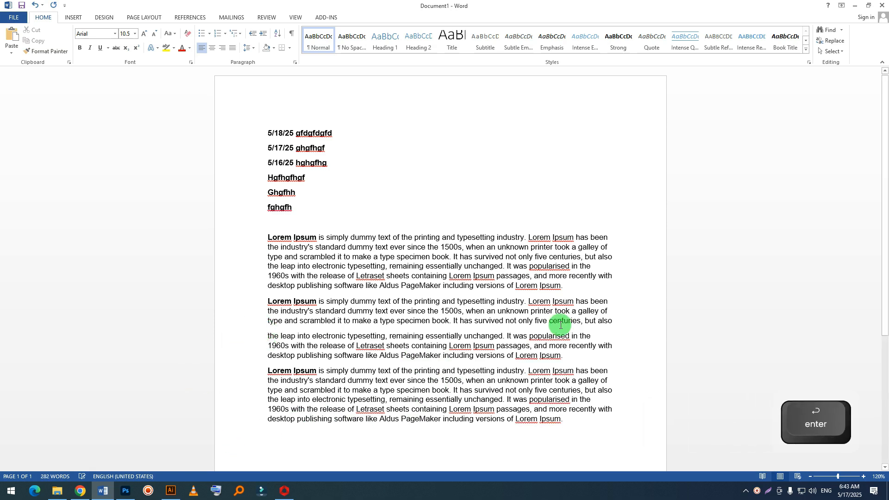
Step: Examine the spacing between the Lorem Ipsum paragraphs and between the short lines above them
drag(268, 236, 562, 284)
click(527, 302)
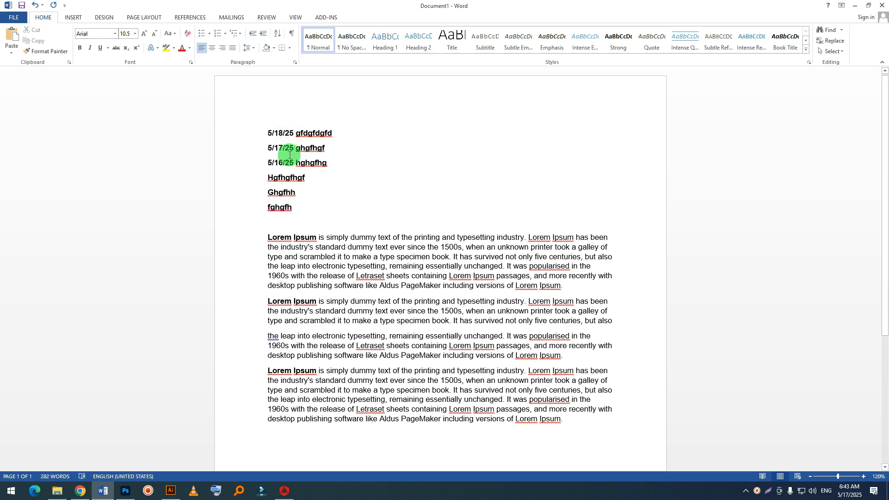
click(289, 171)
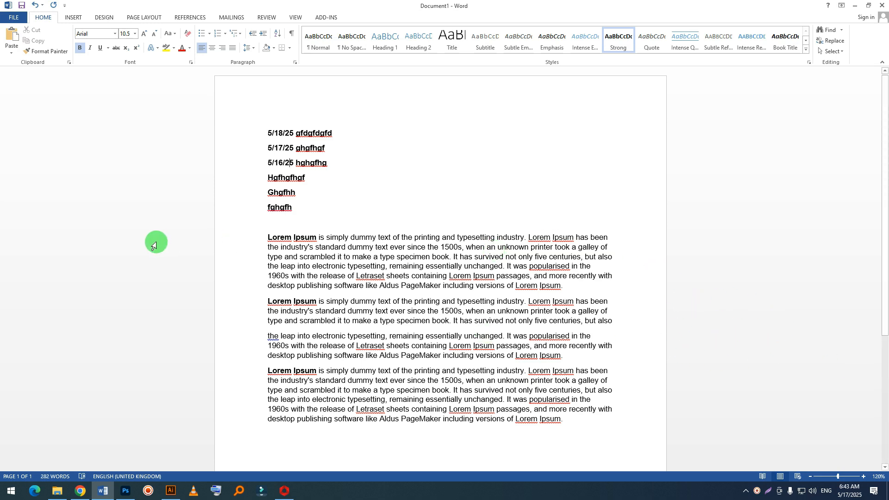
drag(266, 237, 581, 287)
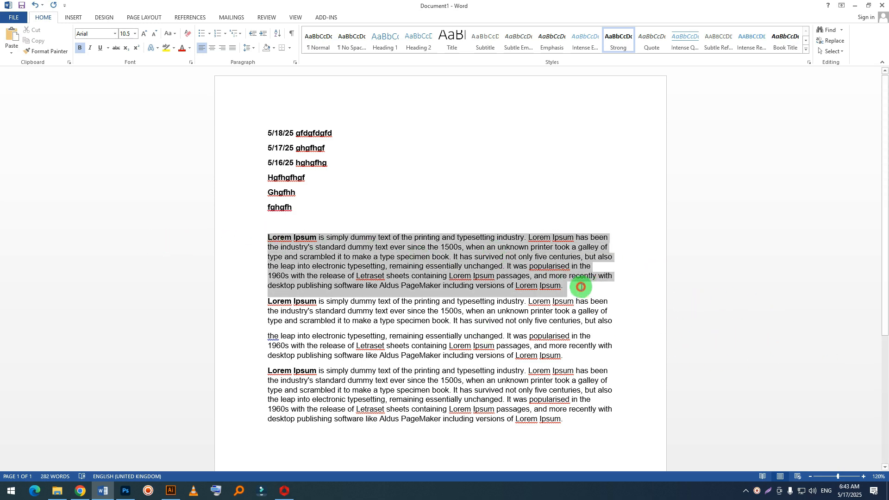
click(565, 300)
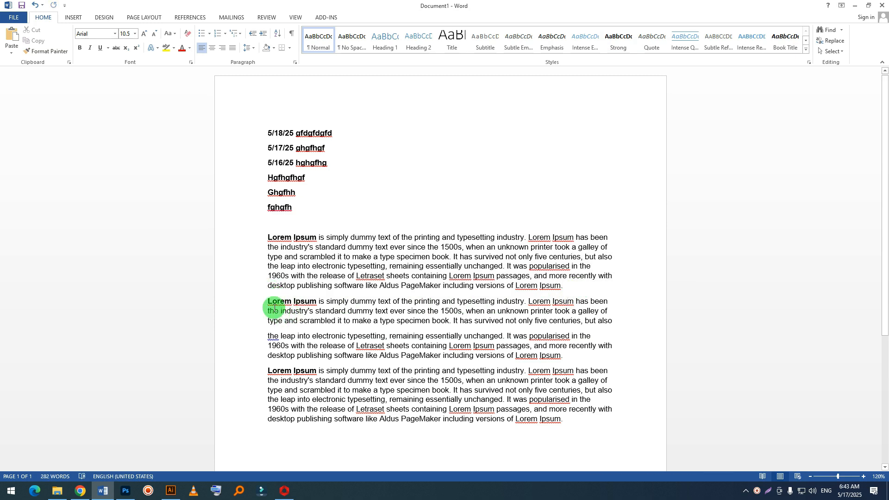
drag(268, 302, 644, 317)
drag(266, 348, 543, 365)
click(443, 408)
click(419, 353)
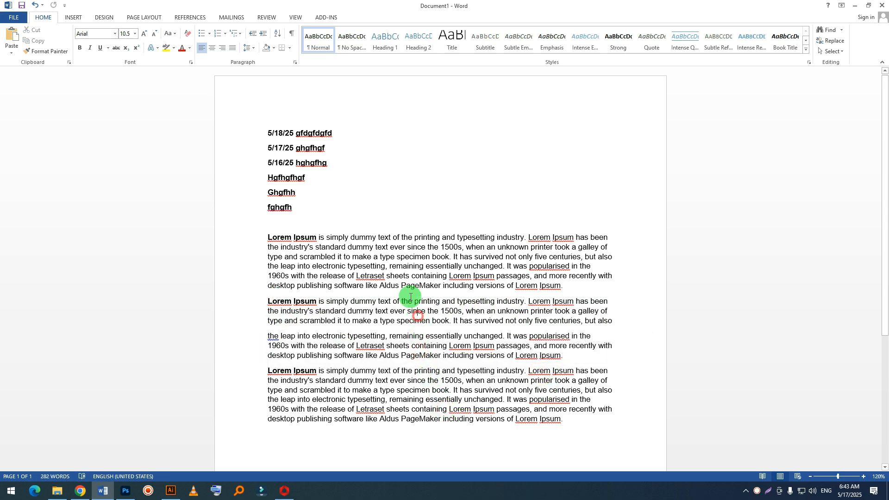
click(397, 265)
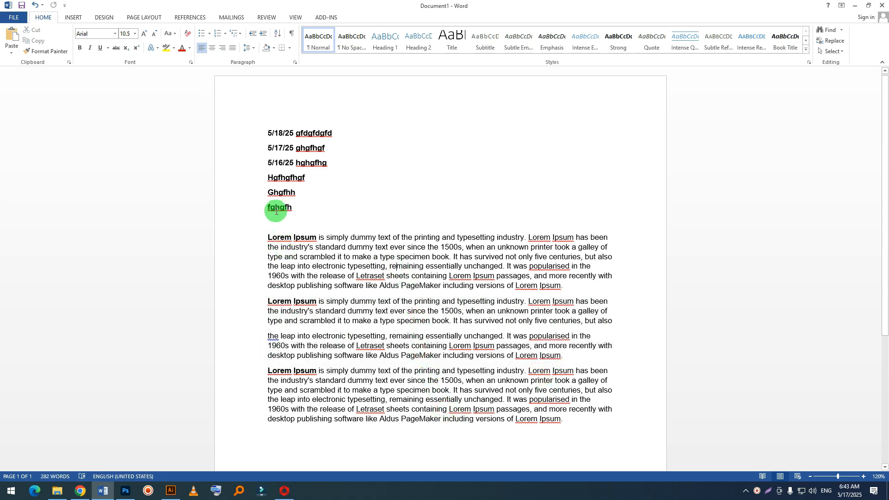
click(277, 193)
click(285, 162)
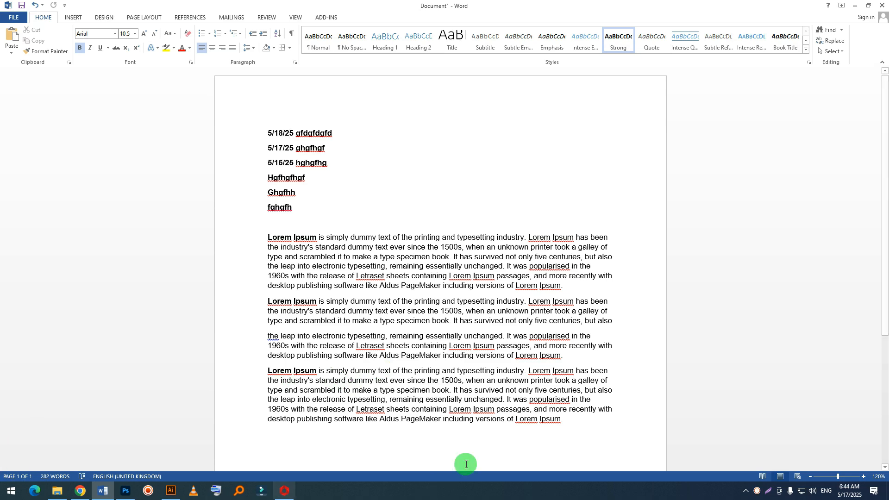
Step: Remove the space after paragraph from the six short lines at the beginning of the document
drag(312, 231, 246, 119)
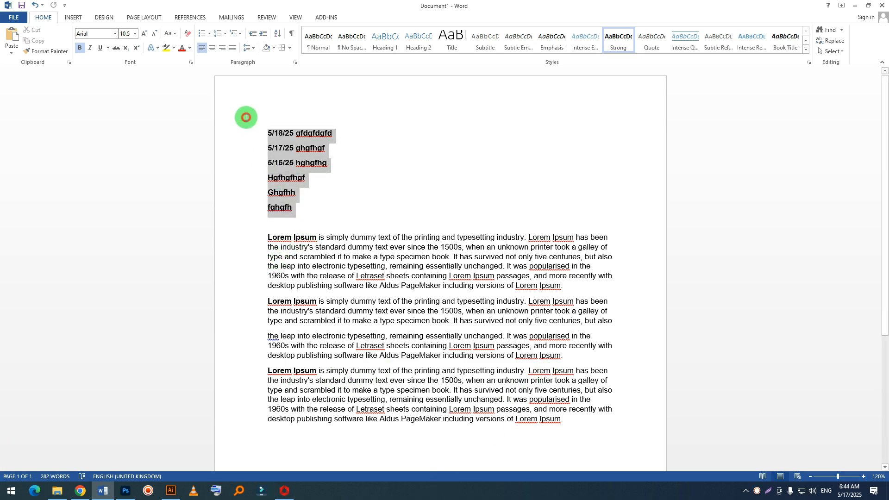
click(255, 48)
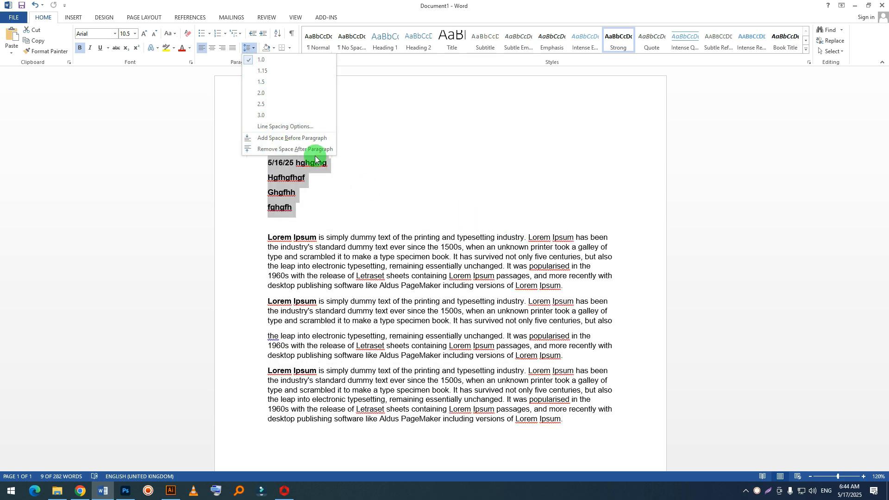
click(298, 148)
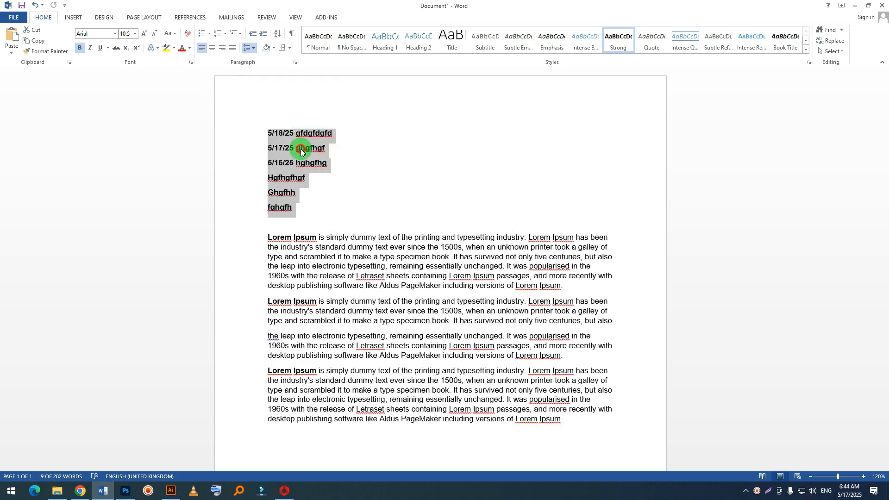
click(349, 185)
drag(293, 204, 338, 232)
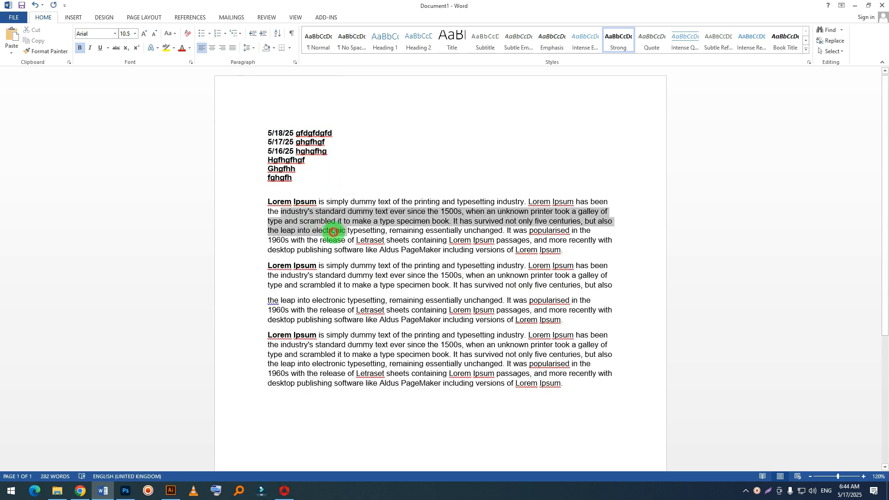
drag(271, 133, 325, 180)
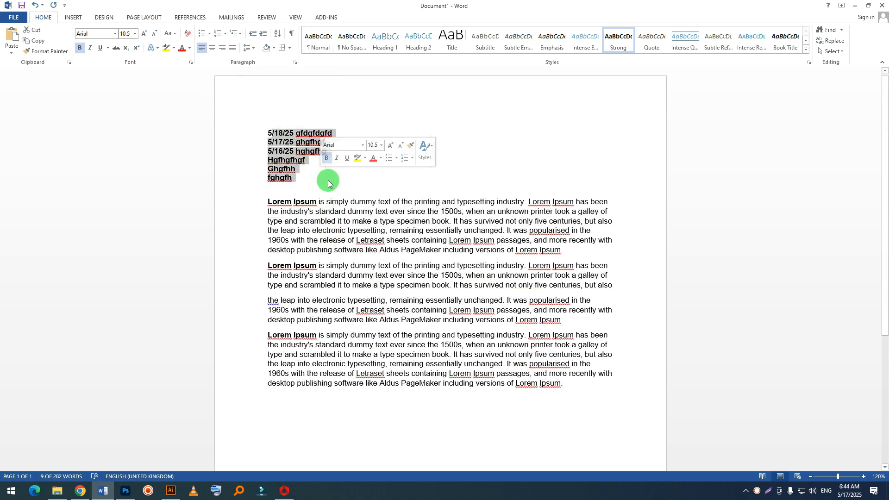
click(408, 277)
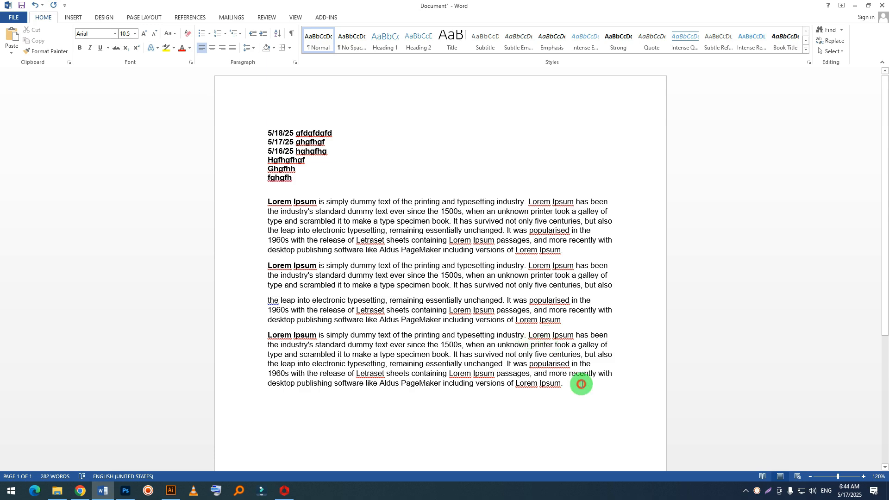
Step: Remove the space after paragraph from all the Lorem Ipsum paragraphs, and add it back
drag(582, 384, 245, 202)
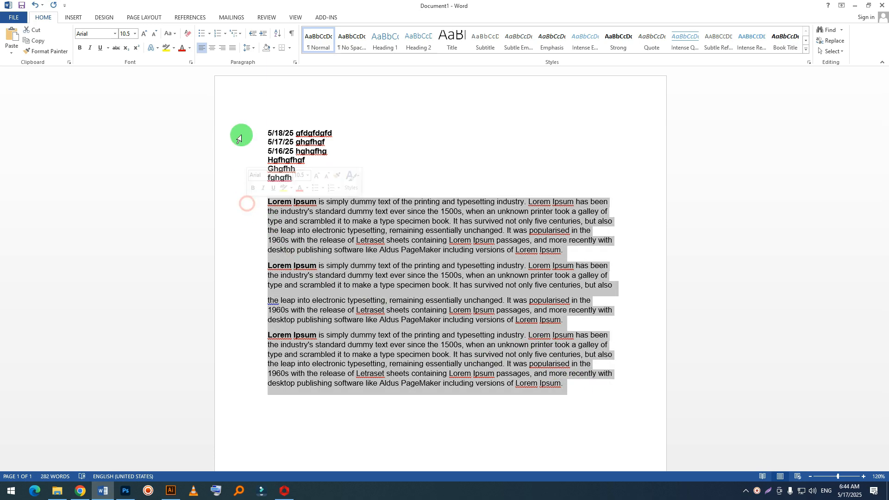
click(249, 48)
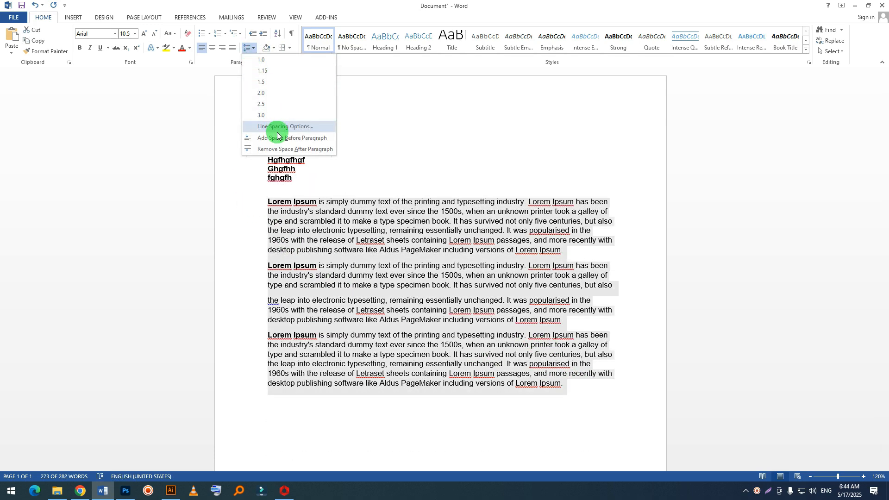
click(284, 149)
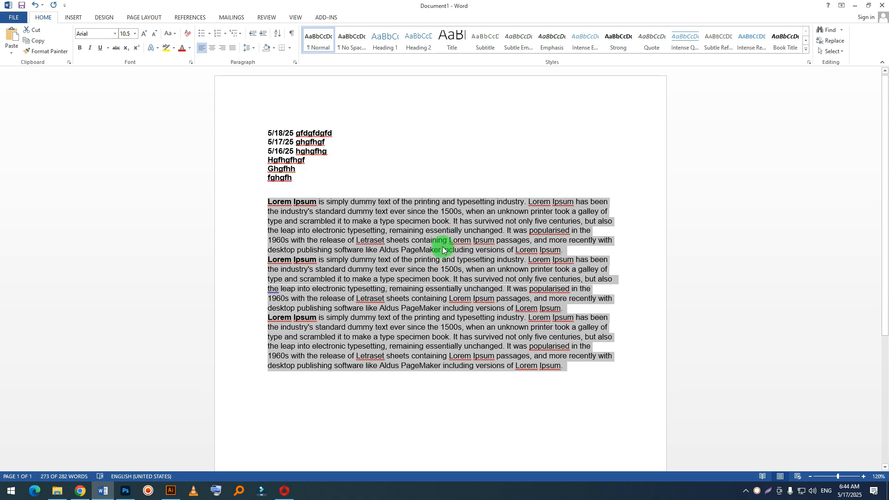
click(248, 48)
click(279, 149)
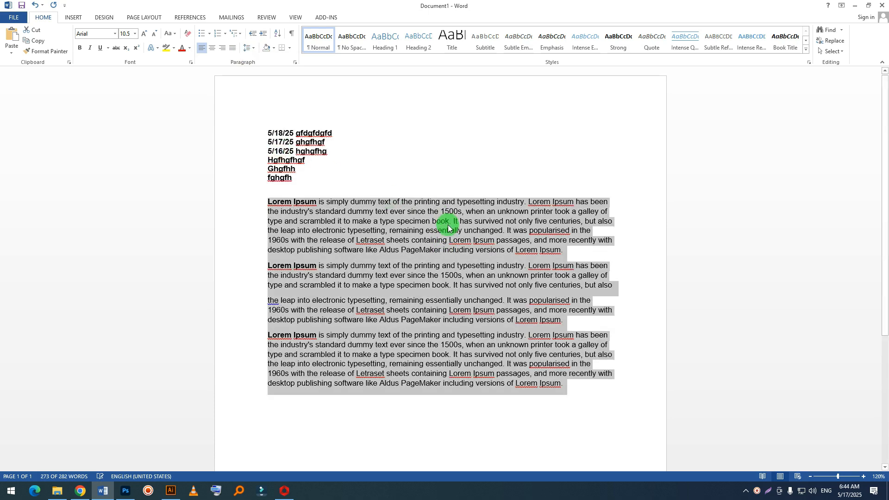
click(448, 224)
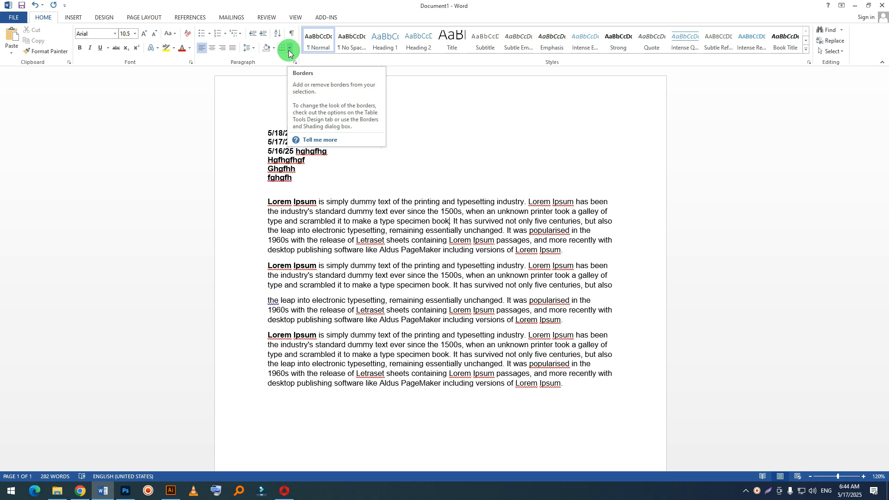
click(273, 48)
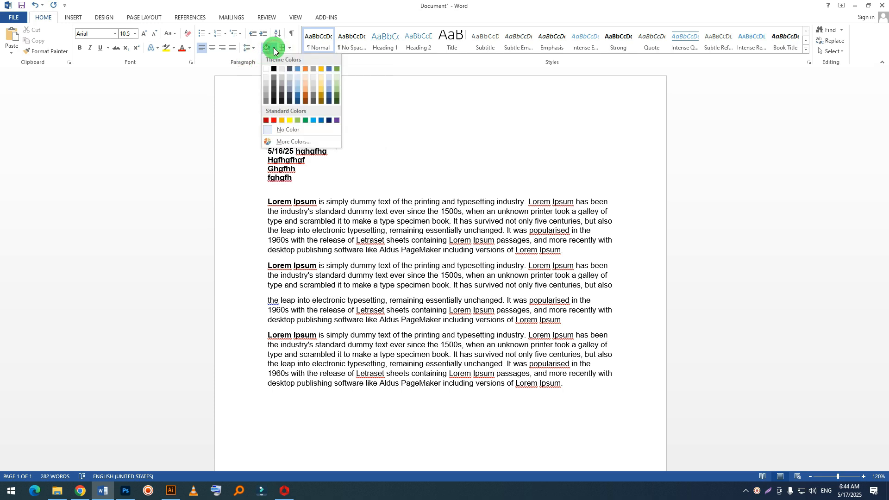
click(400, 296)
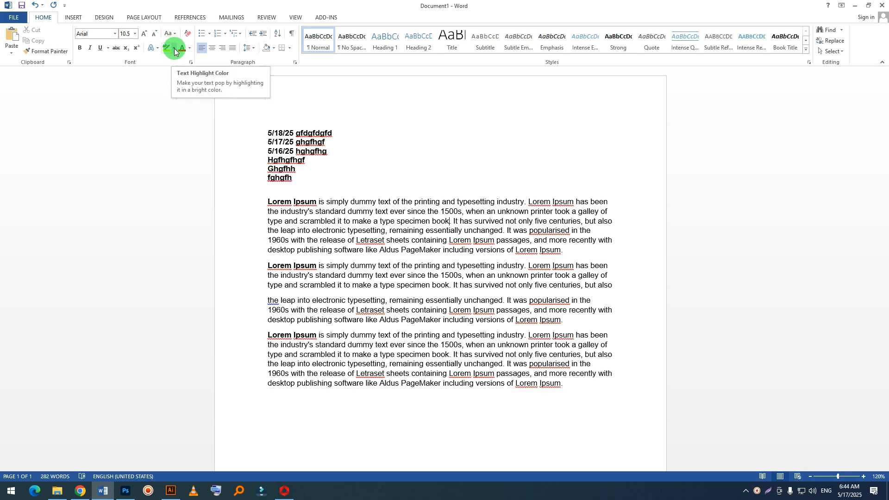
Step: Apply yellow text highlighting to the line "5/18/25 gfdgfdgfd"
click(337, 134)
drag(336, 133, 254, 134)
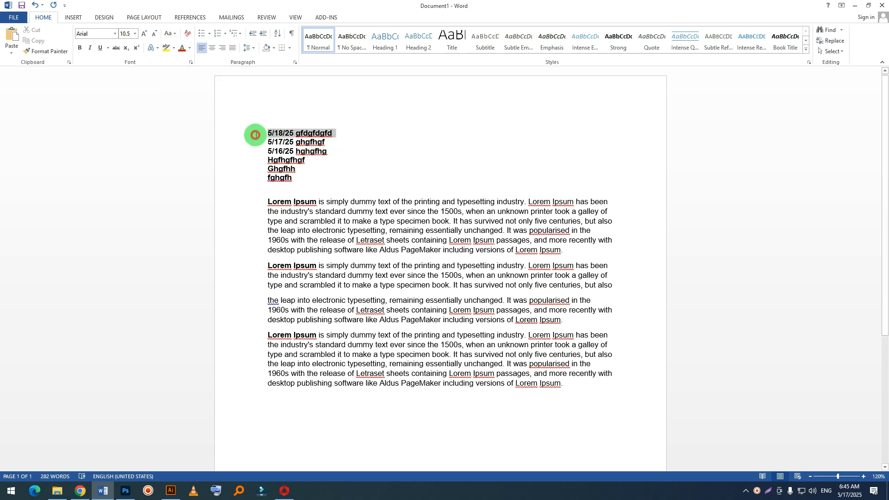
click(174, 48)
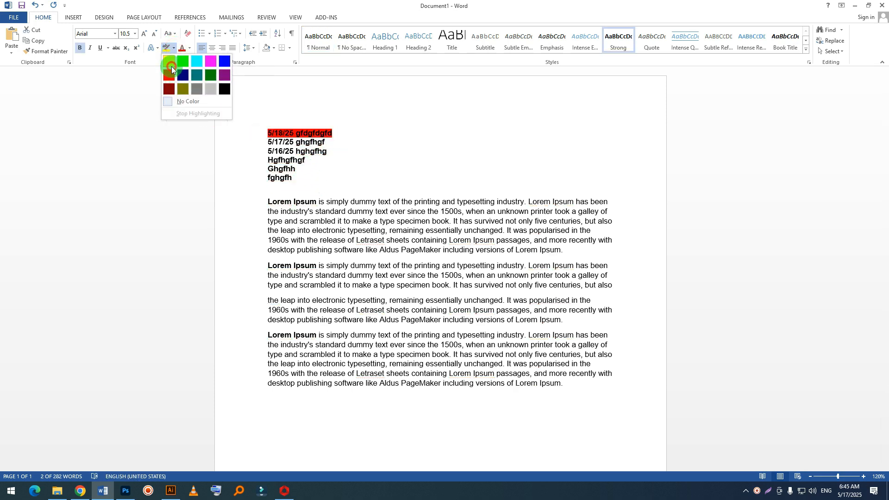
click(169, 61)
click(365, 211)
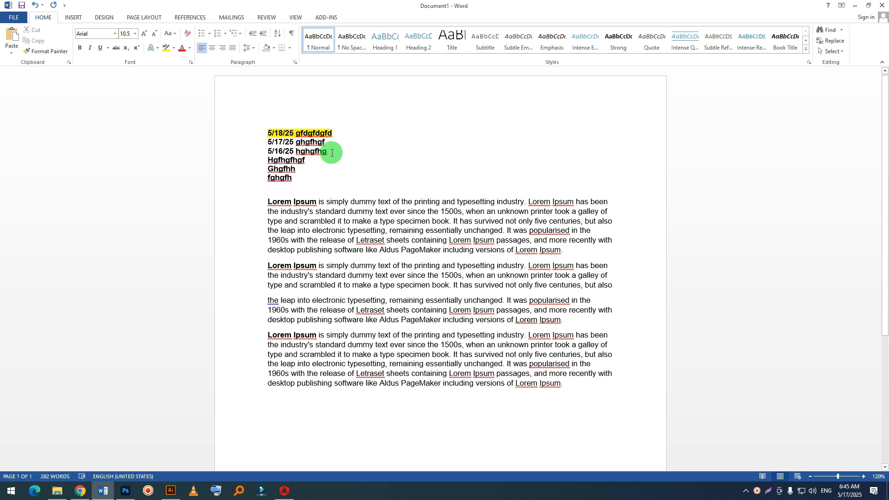
Step: Apply yellow paragraph shading to the line "5/16/25 hghgfhg"
drag(332, 151, 265, 149)
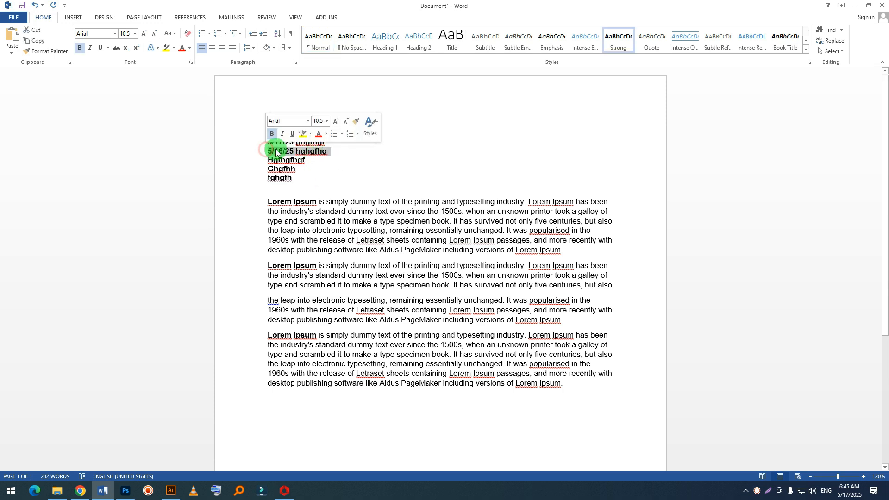
click(273, 48)
click(289, 119)
click(347, 182)
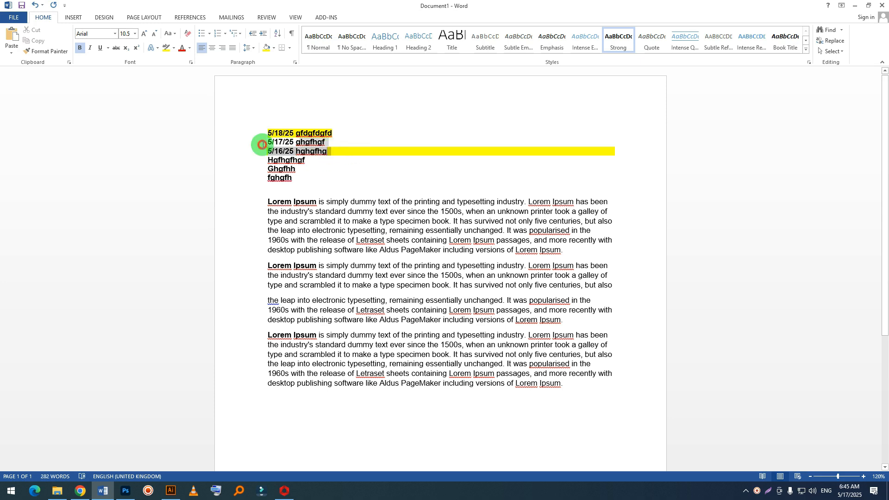
click(239, 149)
click(296, 169)
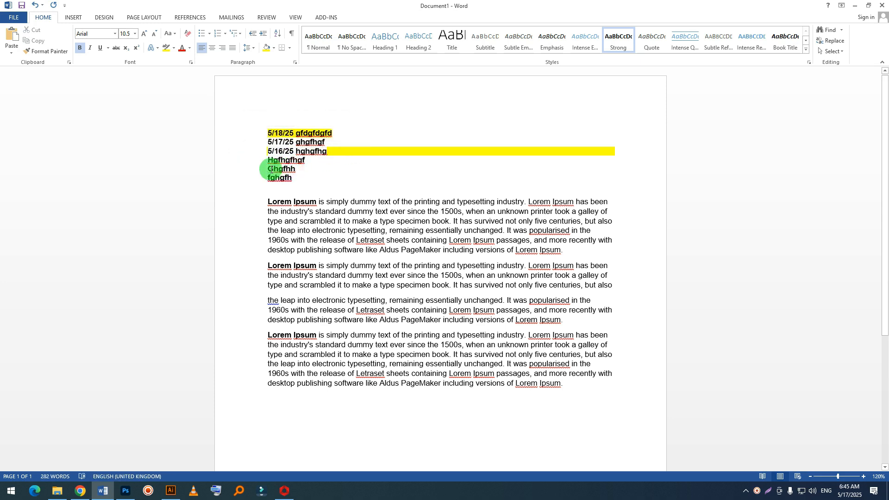
Step: Insert one blank line between "Ghgfhh" and "fghgfh" and another after "fghgfh"
click(319, 172)
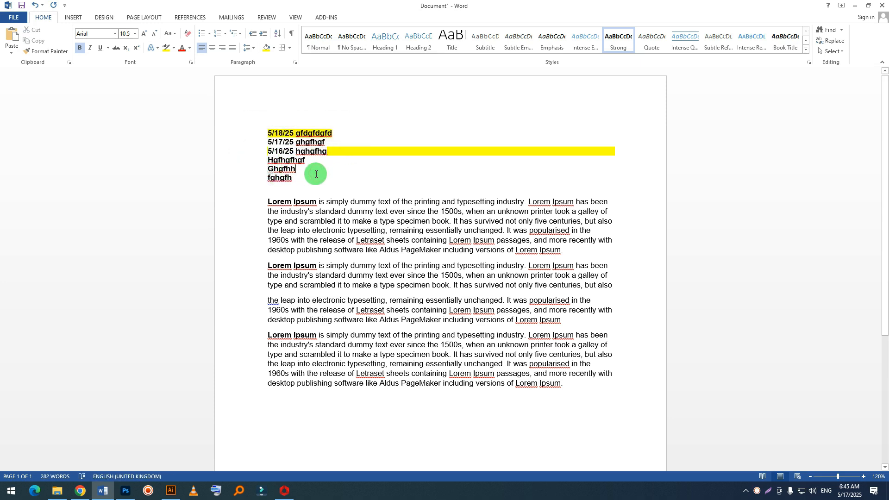
key(Return)
key(Return)
click(249, 187)
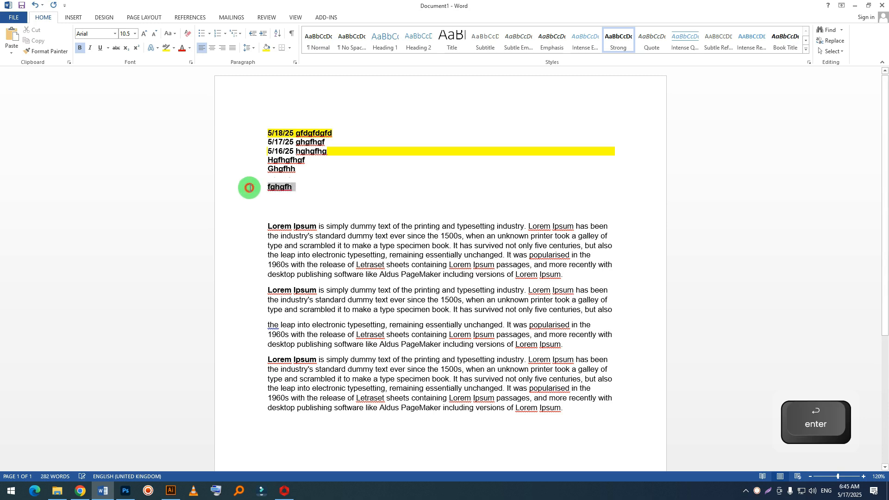
Step: Delete the bold words "Lorem Ipsum" at the start of the first long paragraph
click(336, 246)
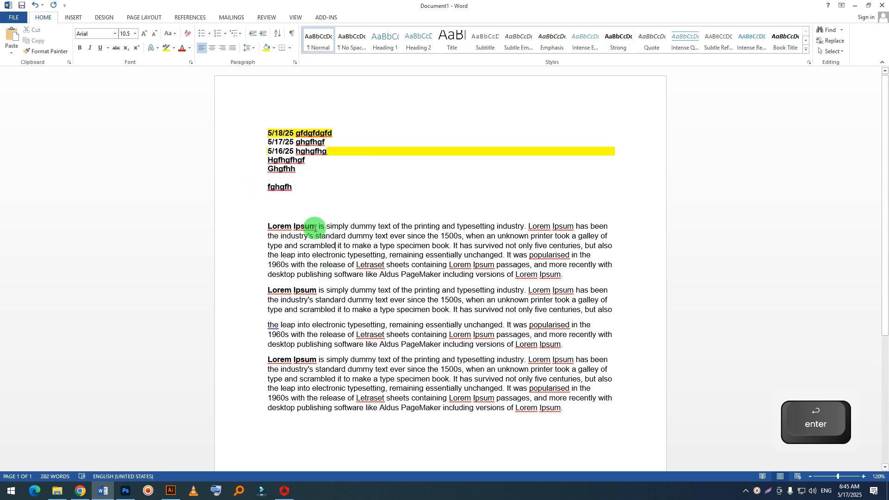
drag(314, 227, 232, 225)
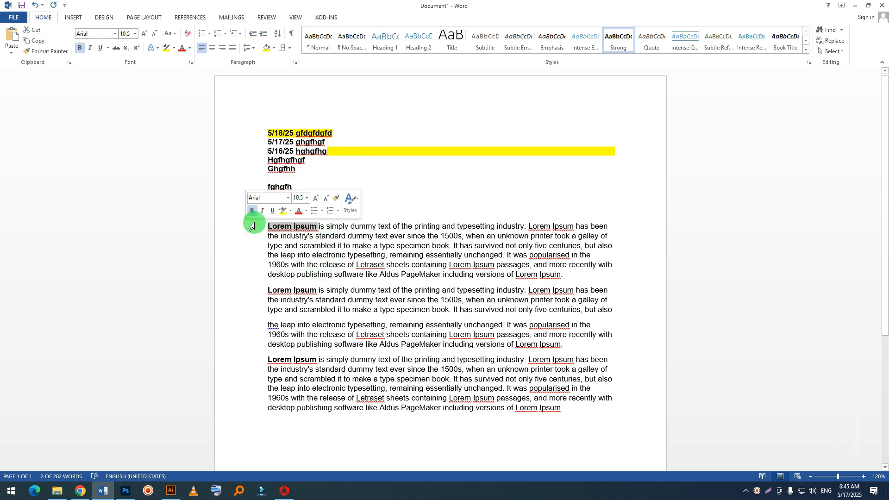
key(Delete)
key(BackSpace)
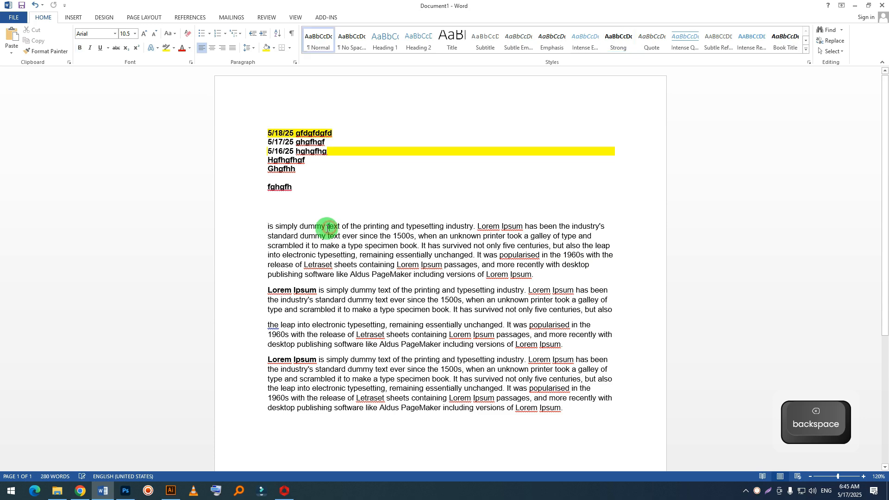
Step: Split the first long paragraph into separate paragraphs before "text of the printing", before "typesetting" and after "industry."
click(328, 227)
key(Return)
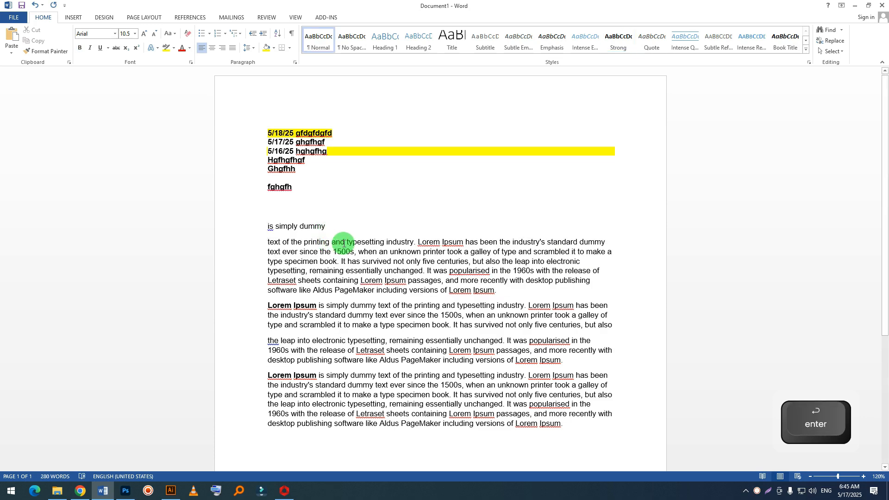
click(347, 242)
key(Return)
click(337, 257)
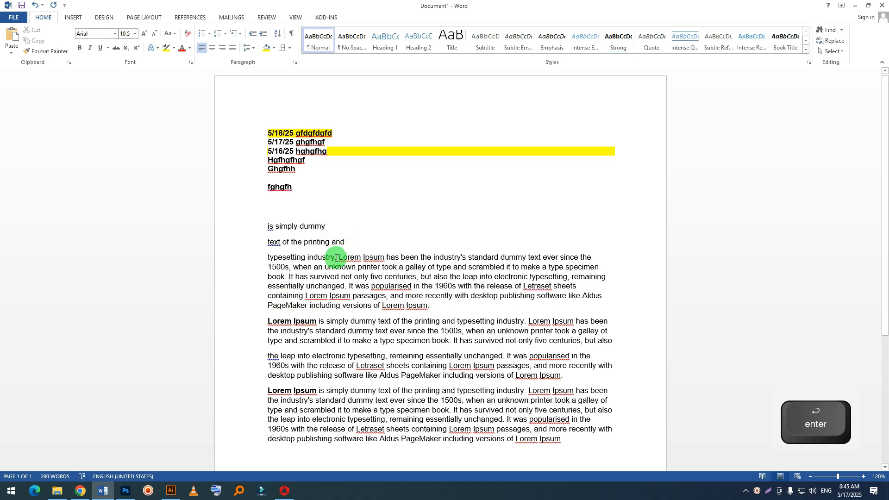
key(Return)
Step: Apply yellow shading to the line "text of the printing and" and set its text highlight to No Color
drag(346, 242, 238, 241)
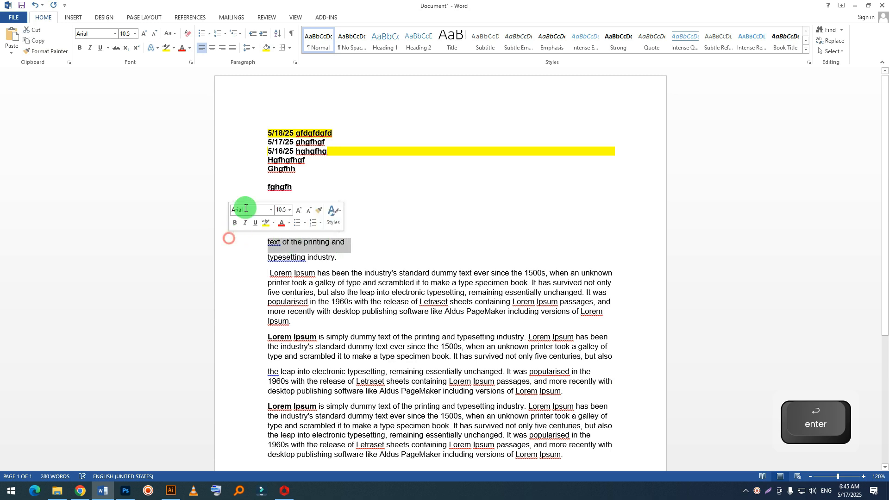
click(268, 54)
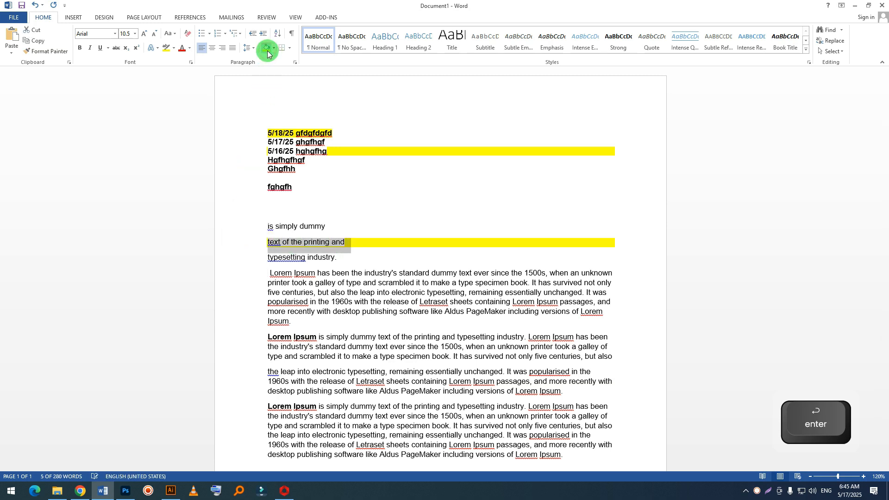
click(342, 245)
drag(342, 241, 242, 240)
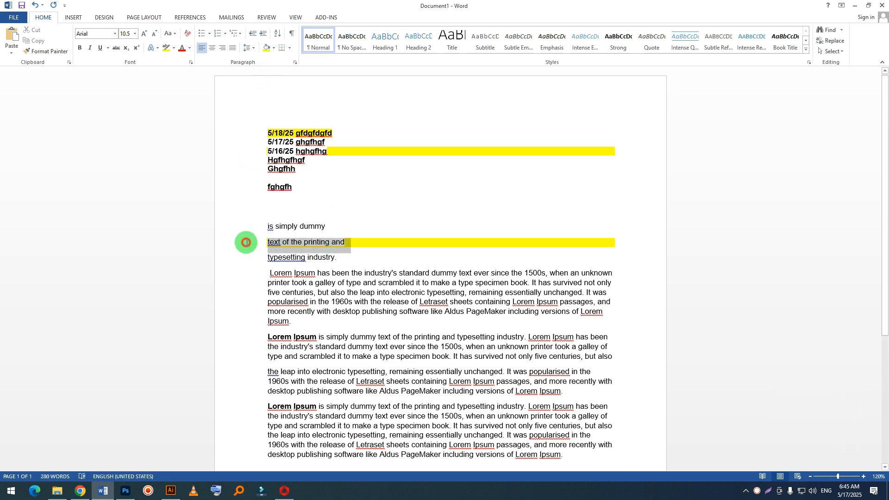
click(175, 50)
click(187, 105)
click(341, 241)
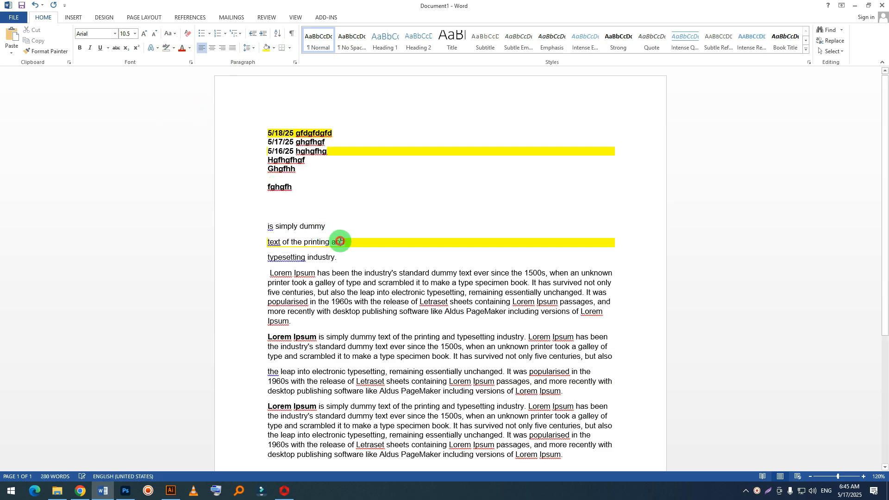
Step: Apply green shading to the line "typesetting industry."
click(256, 258)
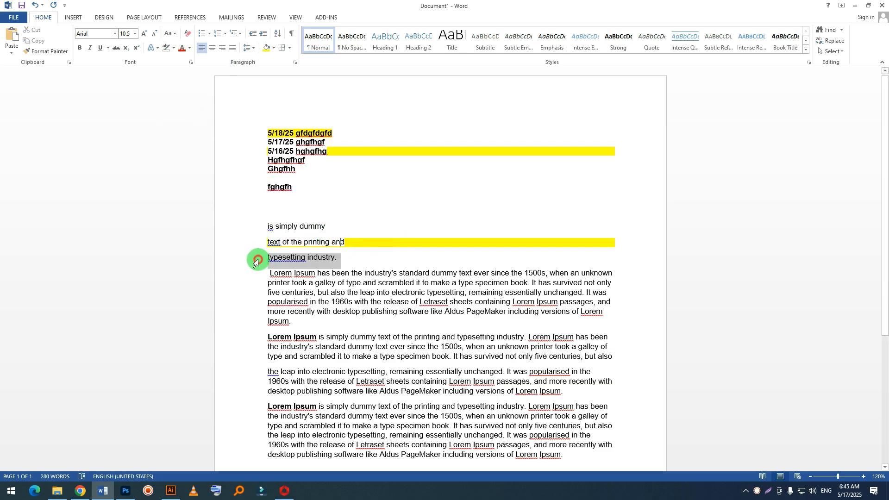
click(377, 282)
ctrl+scroll(366, 247, up, 9)
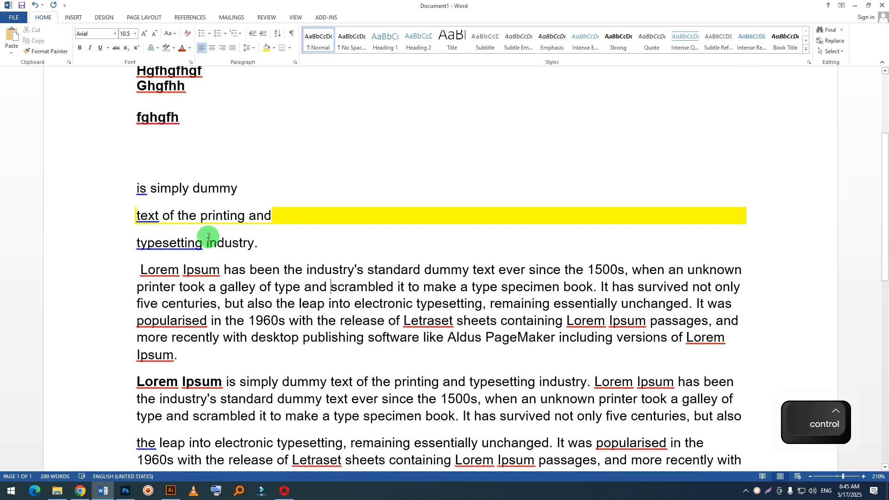
click(107, 241)
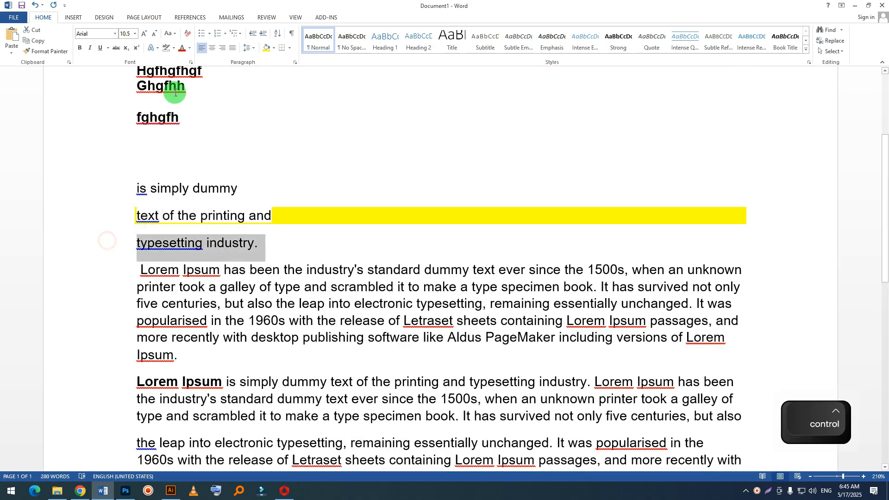
click(273, 48)
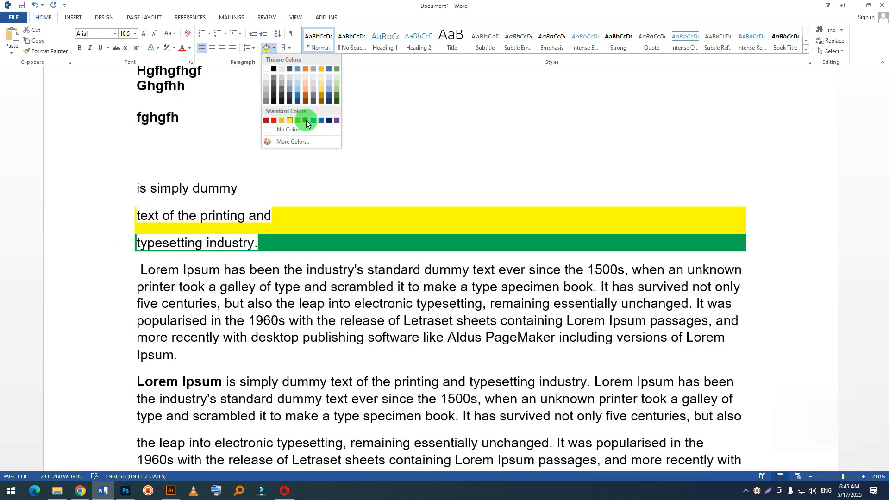
click(307, 120)
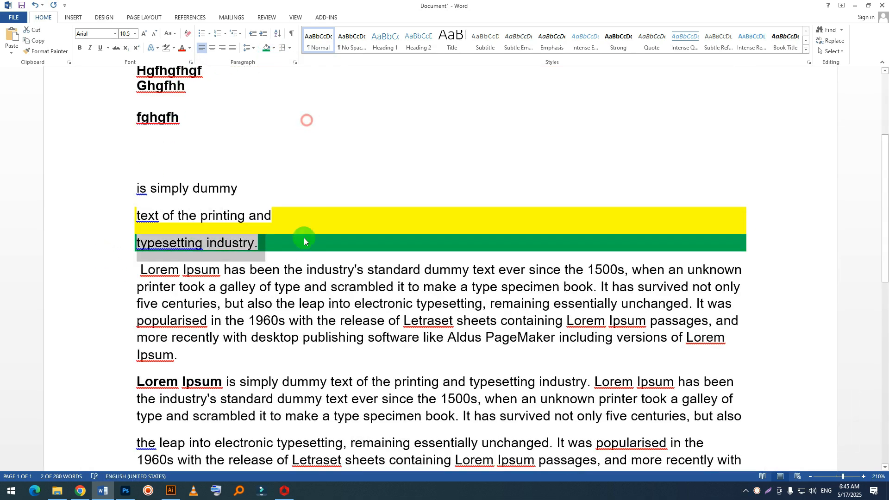
click(241, 242)
drag(241, 242, 139, 243)
click(209, 270)
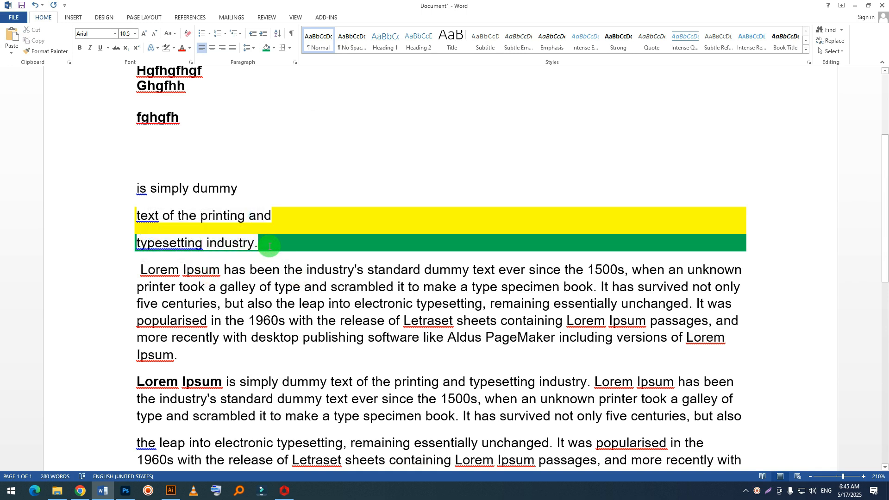
Step: Apply light blue shading to only the first line of the paragraph beginning "Lorem Ipsum has been the industry's"
click(137, 274)
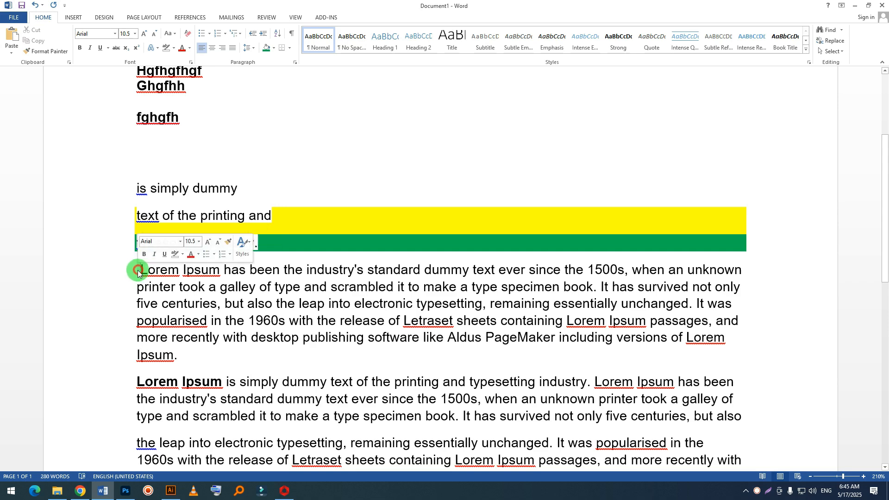
click(273, 48)
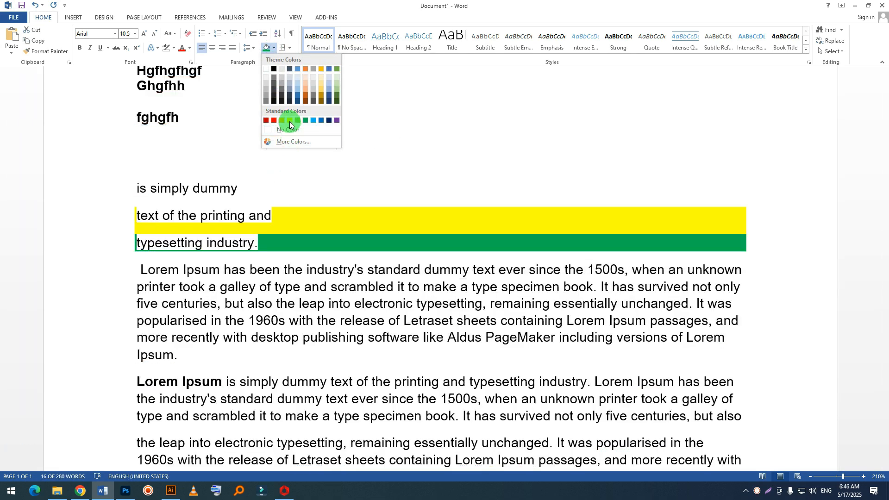
click(317, 121)
click(230, 251)
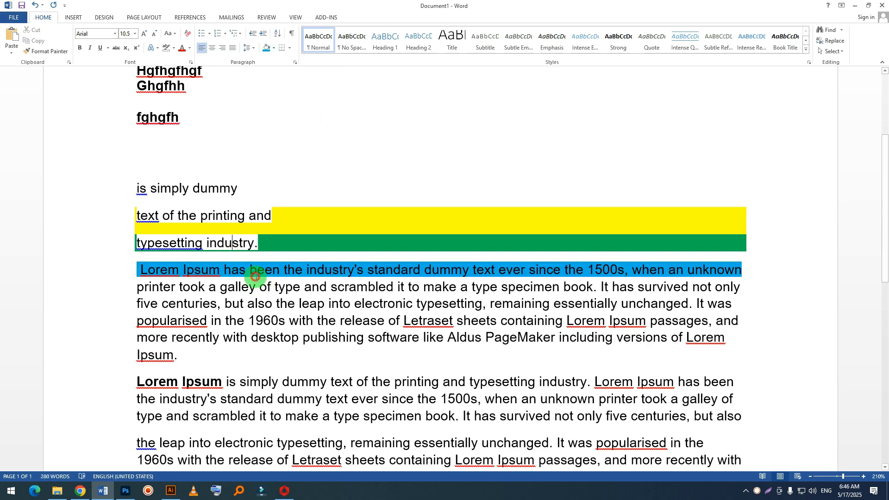
Step: Split the light blue text into separate paragraphs after "Lorem Ipsum has b" and after "een the industry's st"
click(256, 277)
key(Return)
click(258, 297)
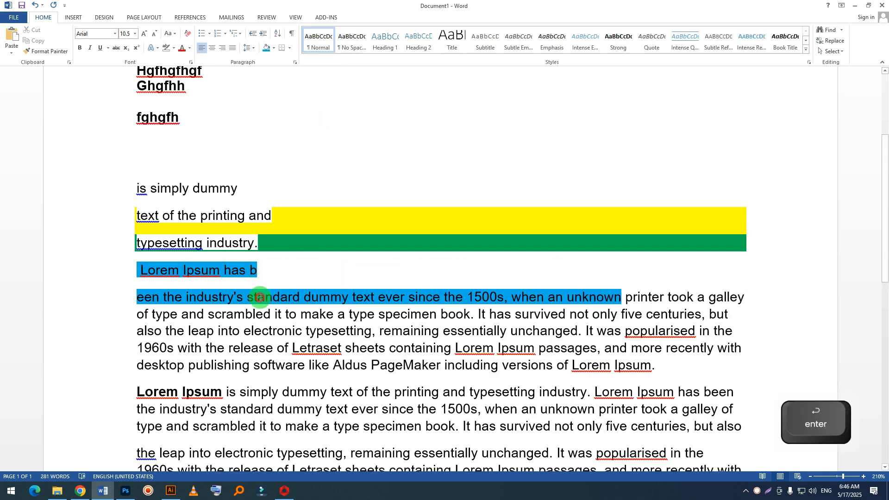
key(Return)
Step: Try to remove the light blue shading from "een the industry's st" by setting its shading to No Color
drag(260, 297, 129, 298)
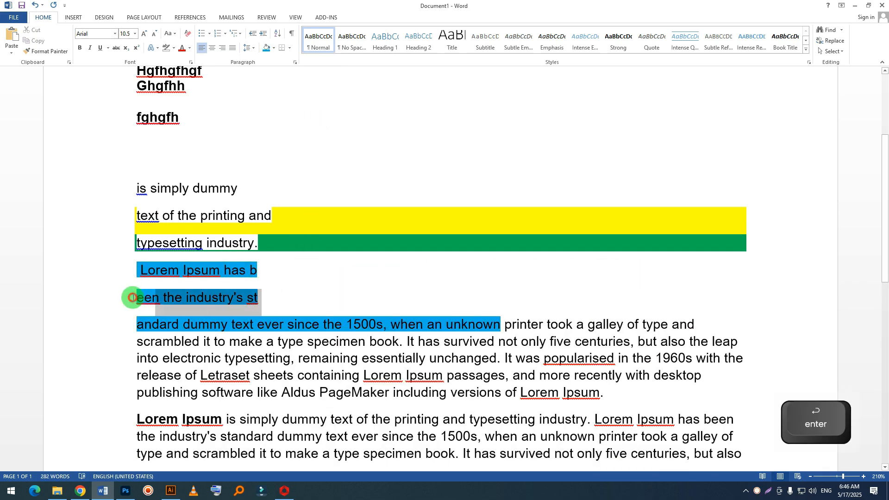
click(273, 49)
click(287, 131)
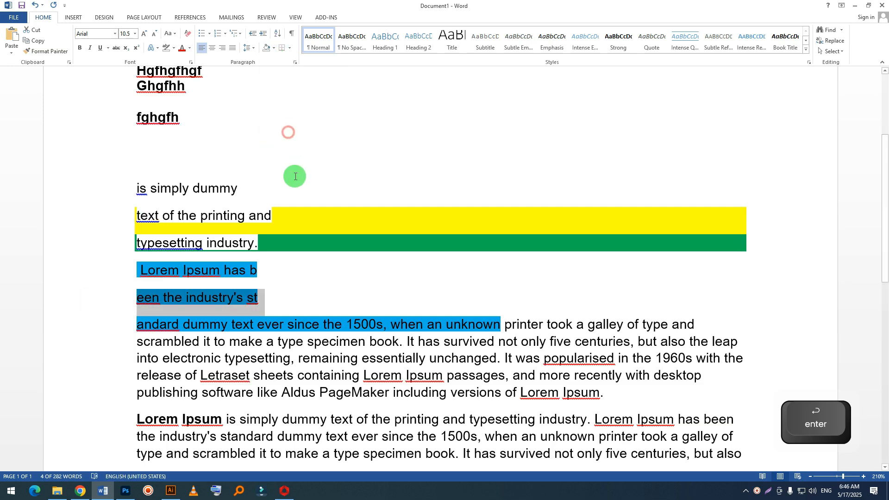
click(283, 245)
drag(250, 294, 95, 301)
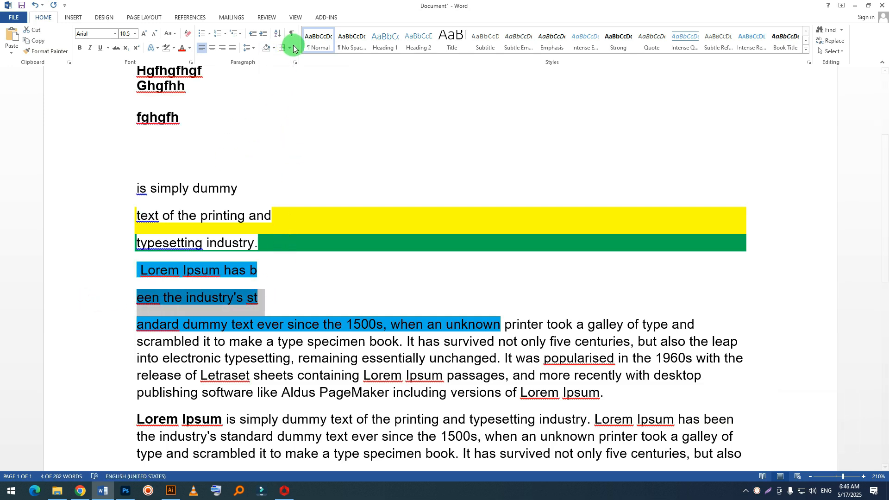
click(275, 49)
click(278, 129)
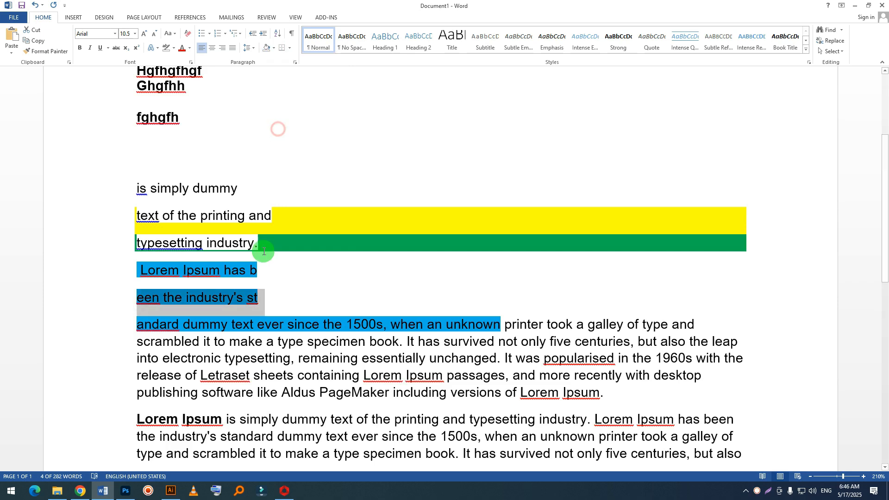
click(304, 312)
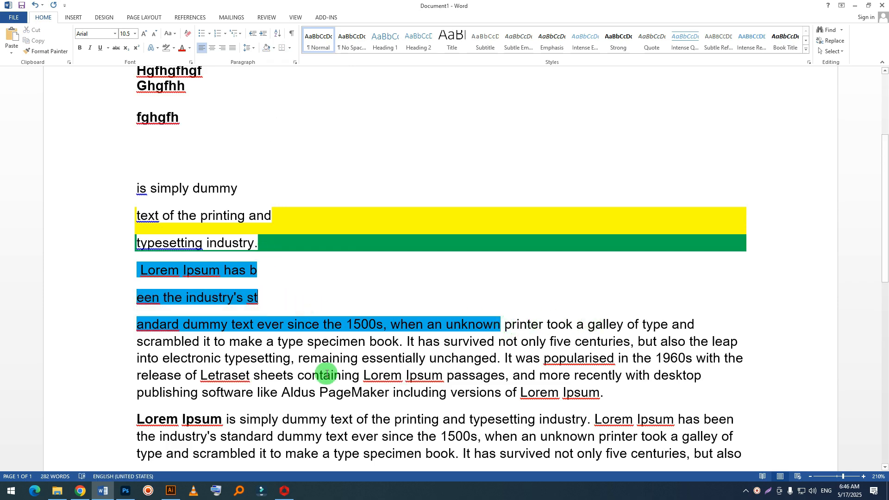
Step: Try to remove the light blue colour from "Lorem Ipsum has b" and "een the industry's st" by clearing both text highlighting and shading
scroll(168, 347, down, 2)
drag(284, 206, 112, 180)
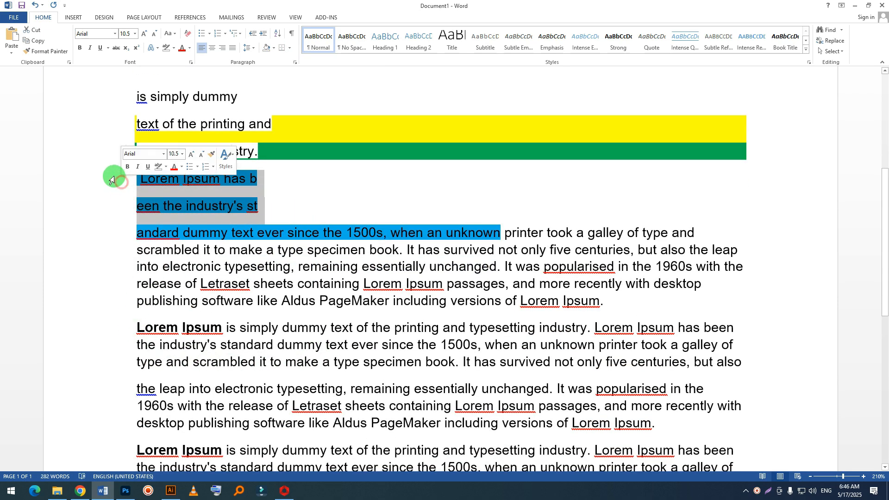
click(174, 48)
click(186, 103)
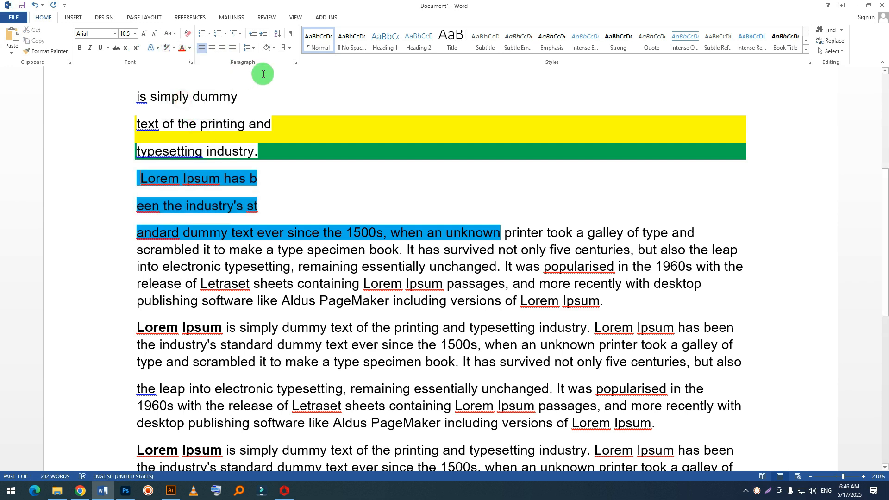
click(276, 48)
click(283, 129)
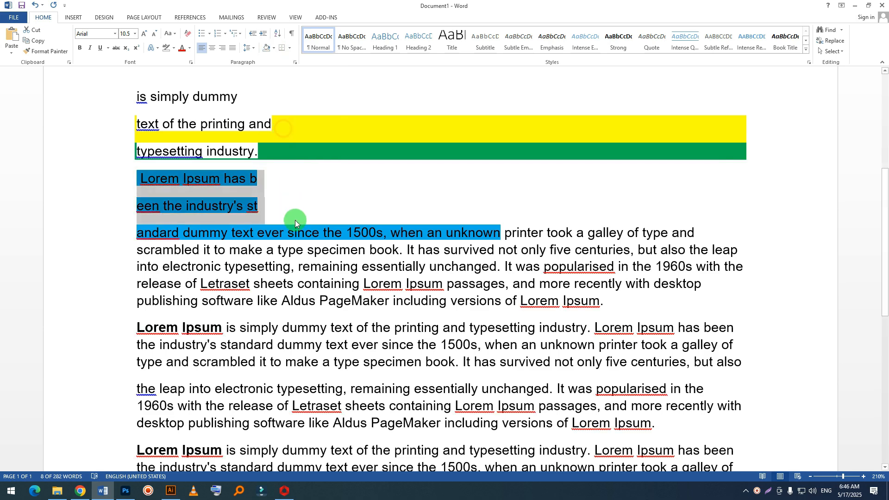
Step: Compare how far the colour extends on the yellow and green lines, the light blue lines and the dated lines at the document's start
scroll(297, 221, up, 3)
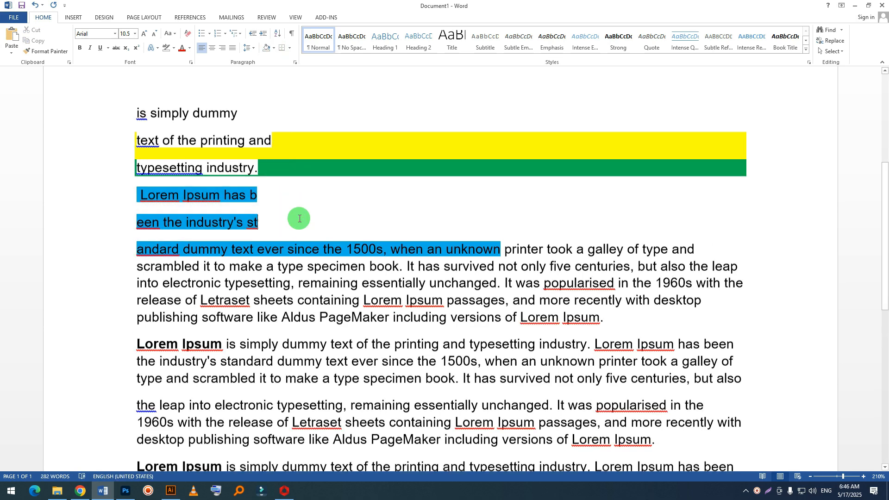
drag(252, 189, 72, 193)
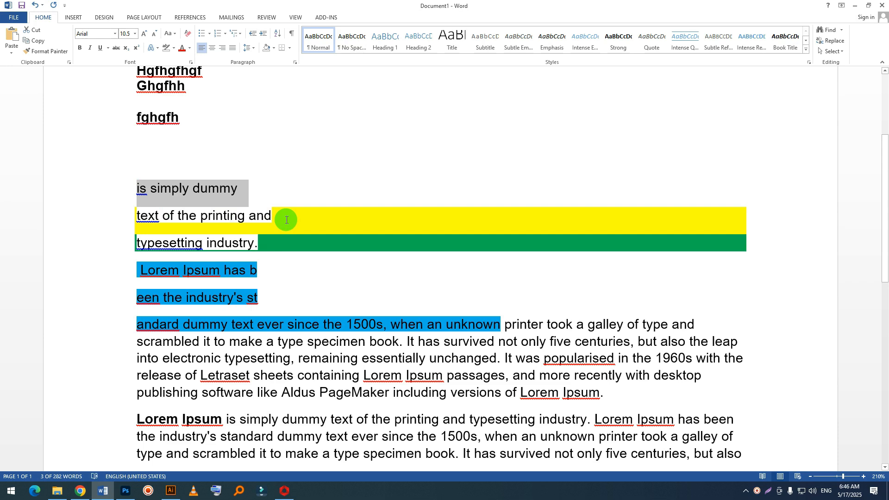
click(410, 265)
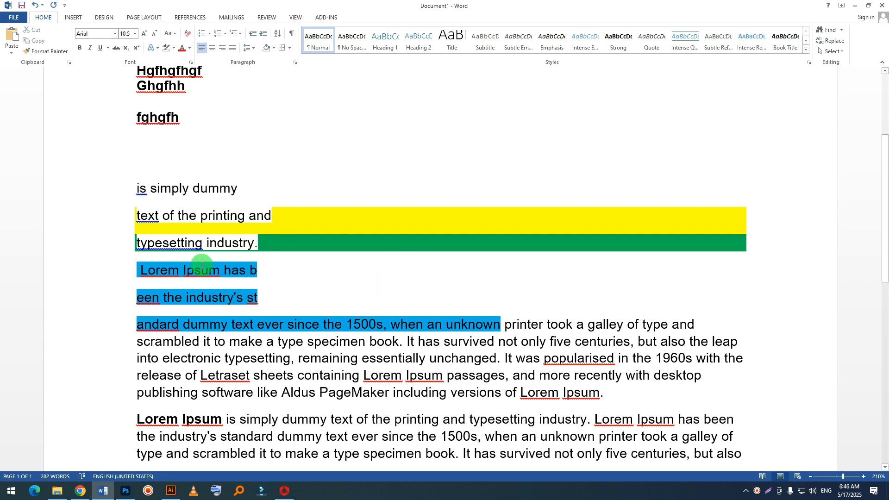
click(280, 213)
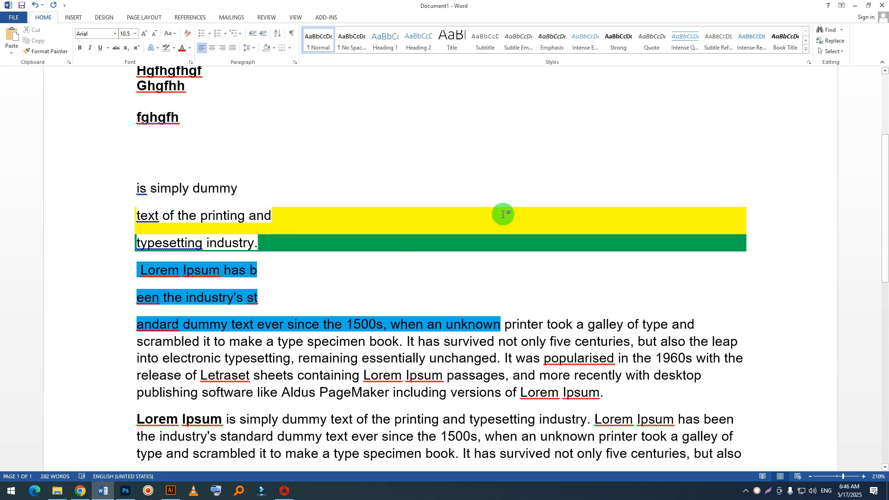
drag(128, 222, 742, 219)
click(447, 223)
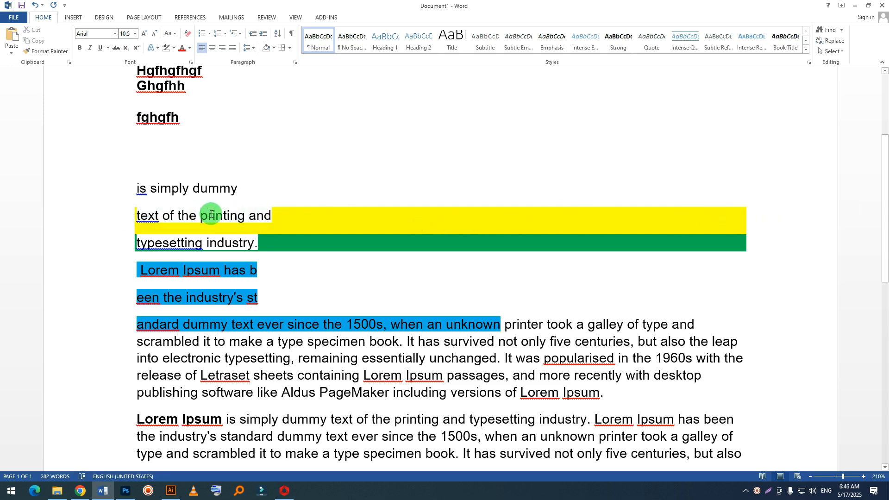
scroll(222, 214, down, 5)
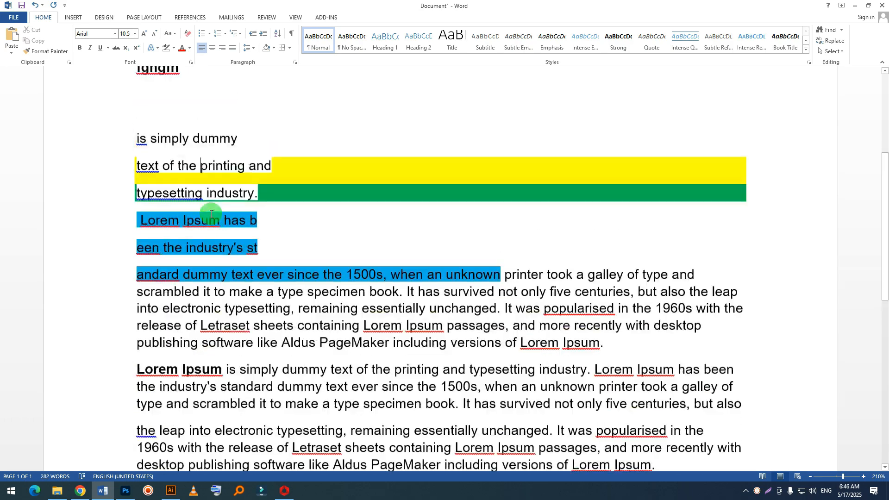
scroll(233, 213, up, 10)
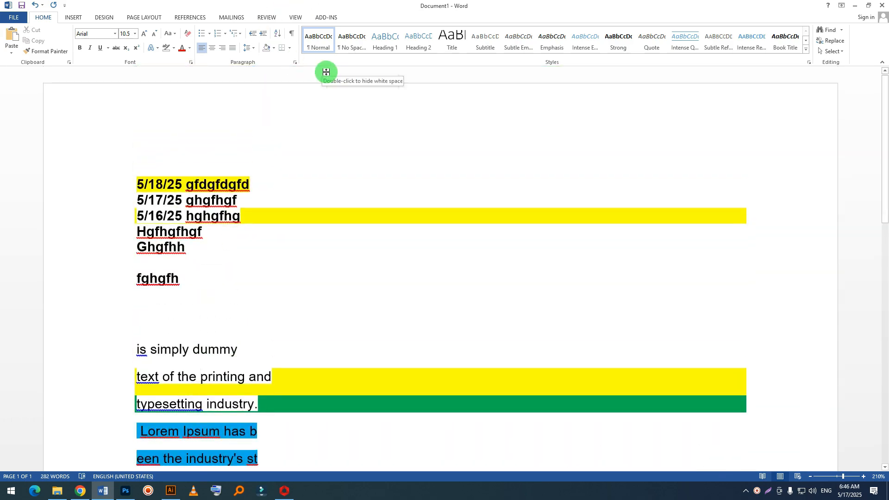
scroll(199, 189, down, 3)
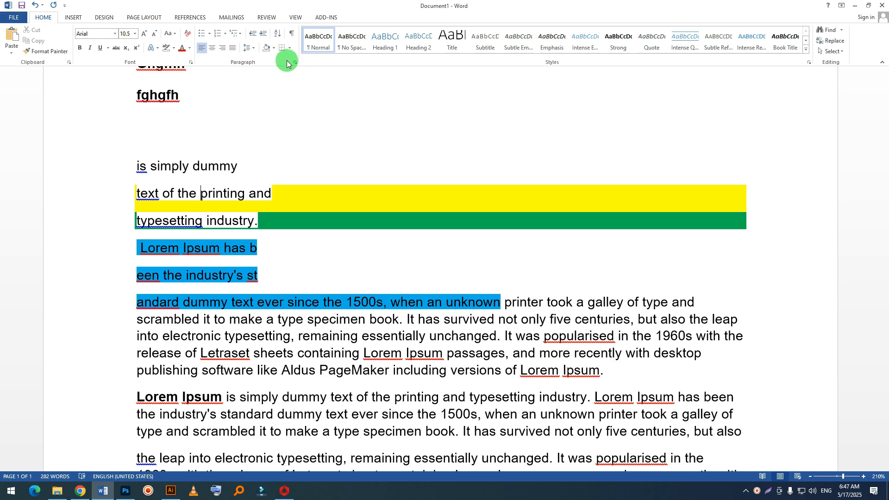
Step: Split the last paragraph before "and more recently with", leaving several blank paragraphs above the separated text
click(290, 48)
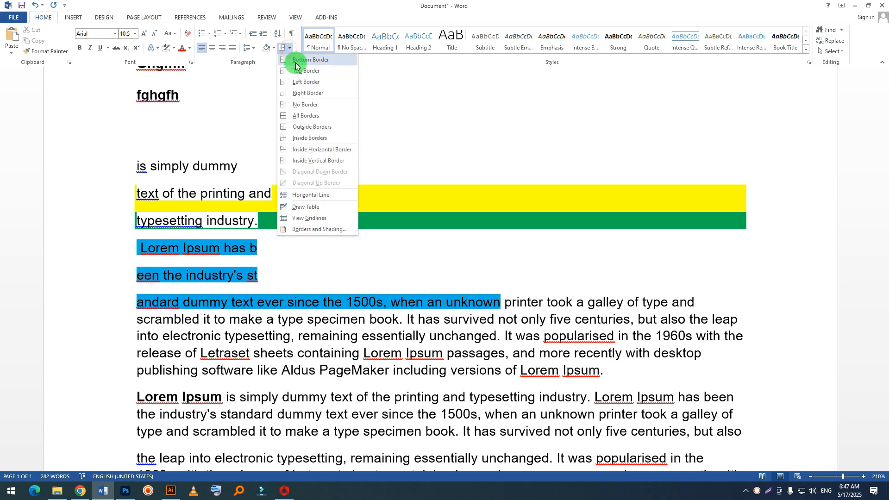
scroll(418, 153, down, 1)
scroll(419, 153, down, 10)
scroll(453, 202, up, 3)
click(462, 238)
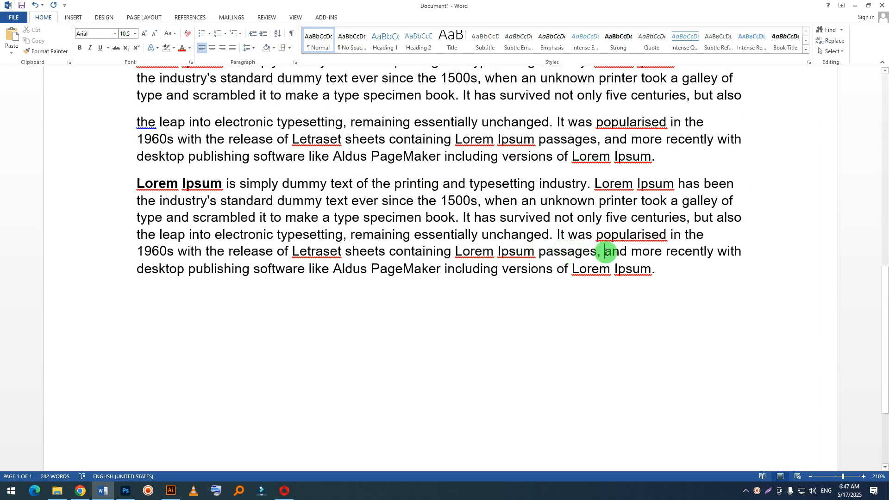
key(Return)
key(Return)
key(Return)
key(Return)
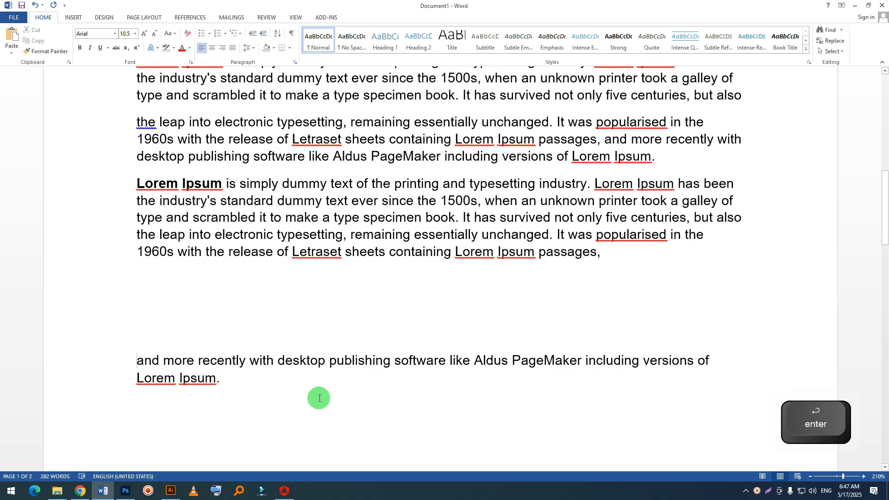
Step: Apply Outside Borders to the separated paragraph beginning "and more recently with desktop publishing software"
drag(212, 377, 123, 363)
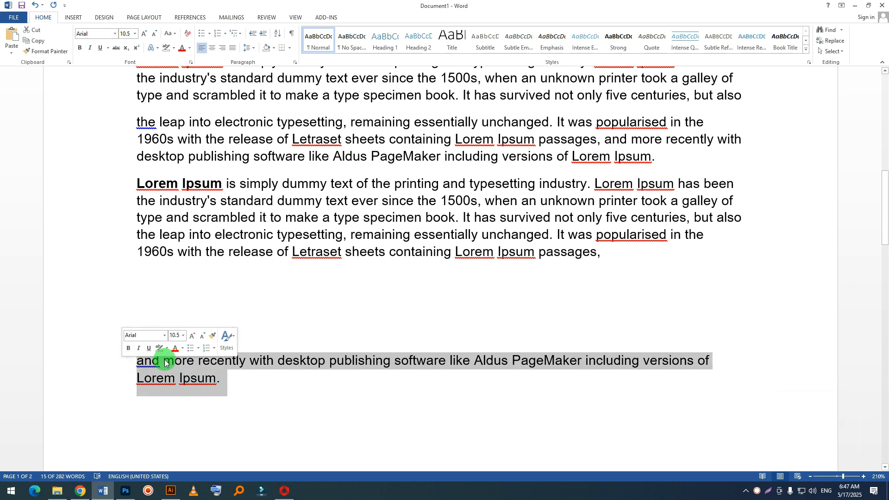
click(290, 48)
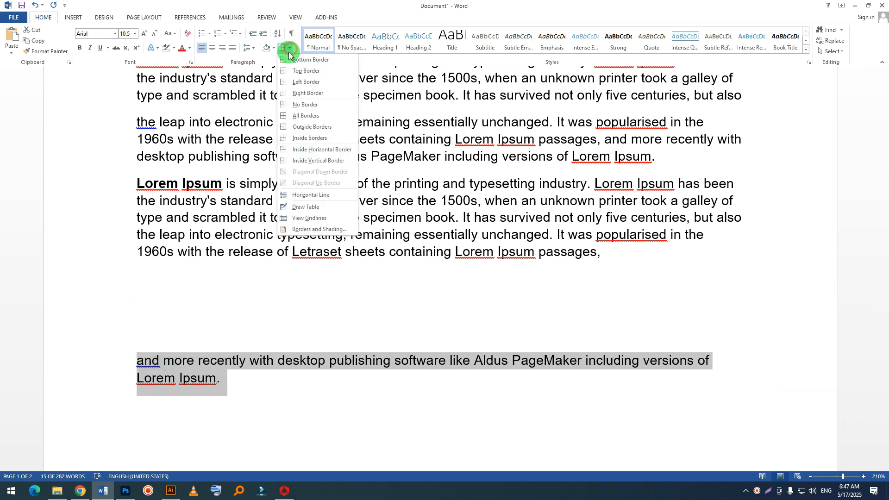
click(299, 129)
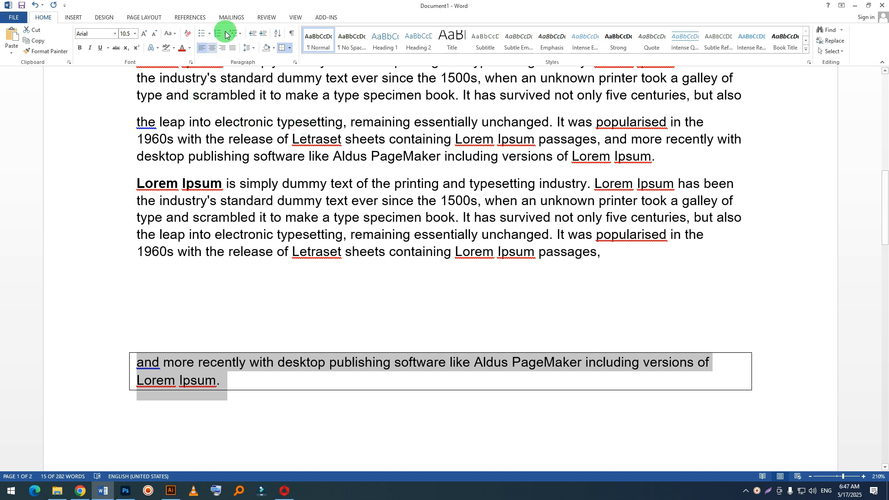
Step: Split the bordered paragraph into five separate paragraphs after "with", "software", "PageMaker" and "versions of"
click(285, 364)
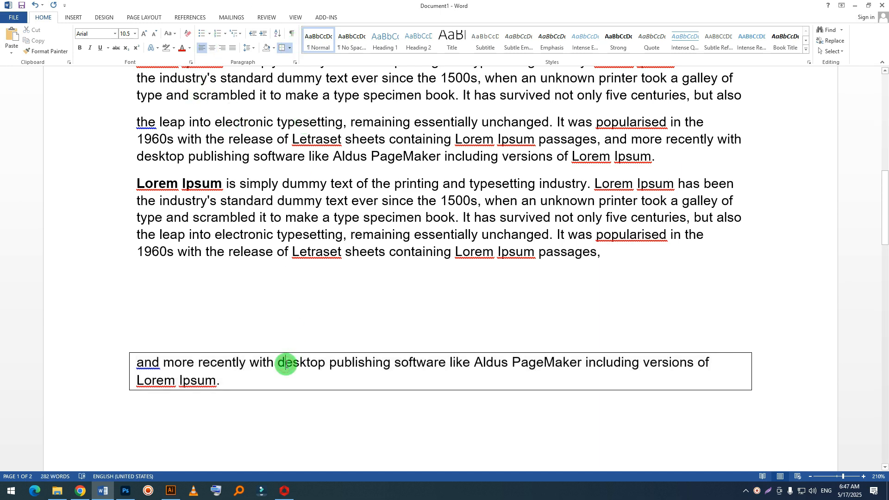
key(Return)
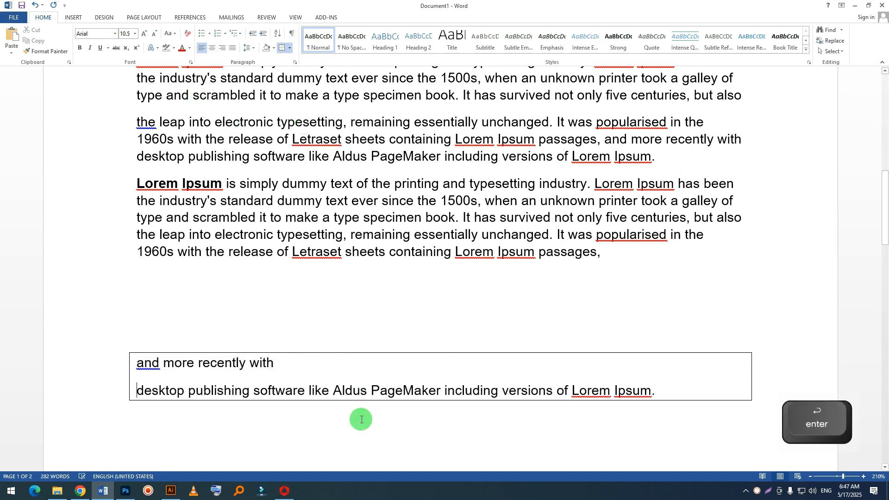
click(310, 391)
key(Return)
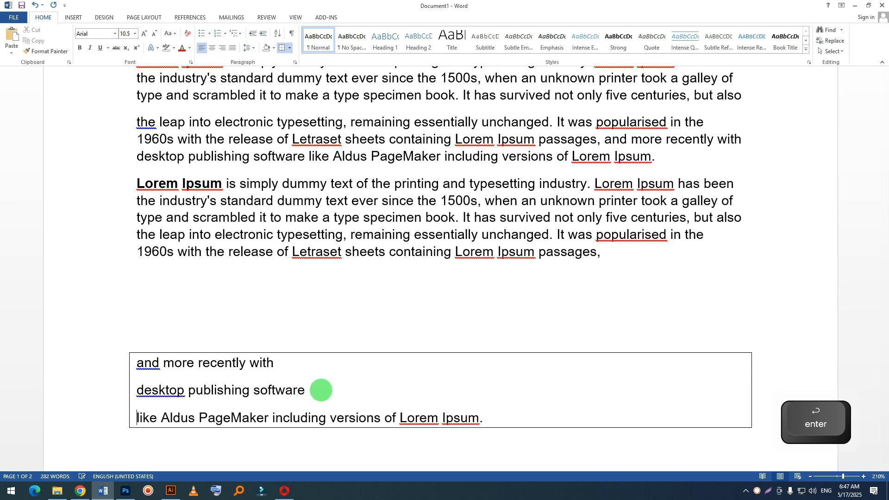
click(274, 417)
key(Return)
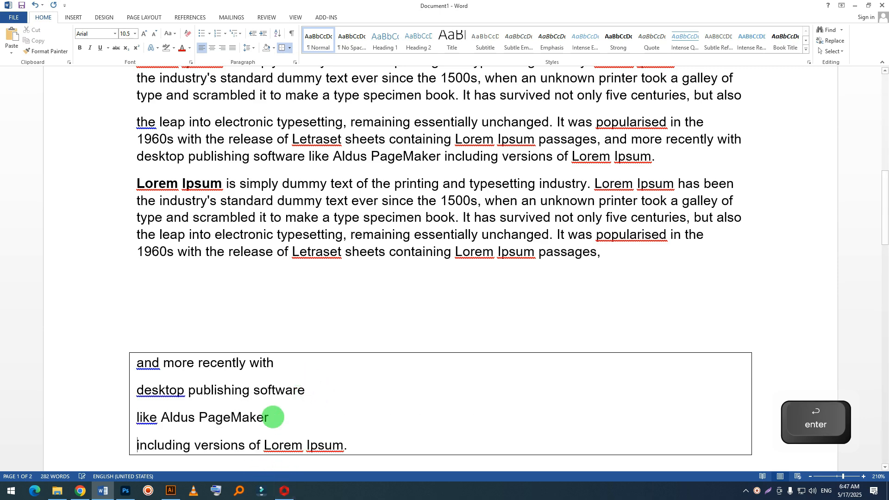
scroll(273, 398, down, 1)
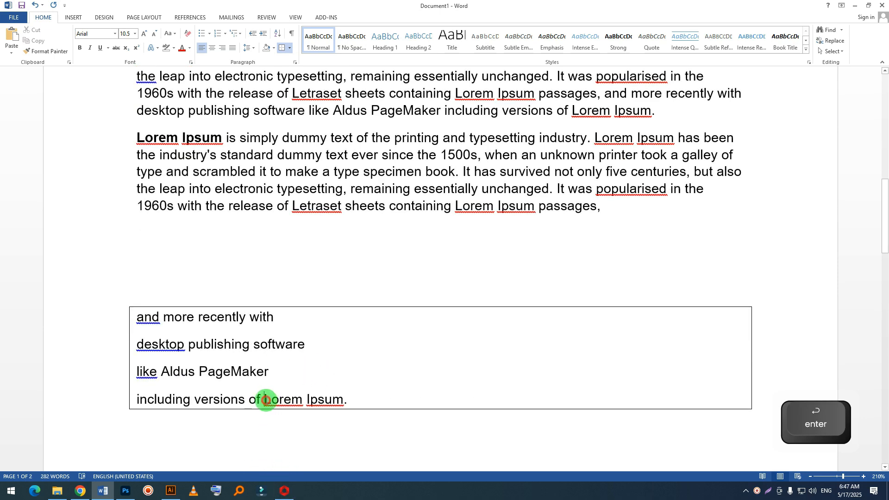
key(Return)
Step: Apply All Borders to the five short paragraphs from "and more recently with" to "Lorem Ipsum."
click(166, 373)
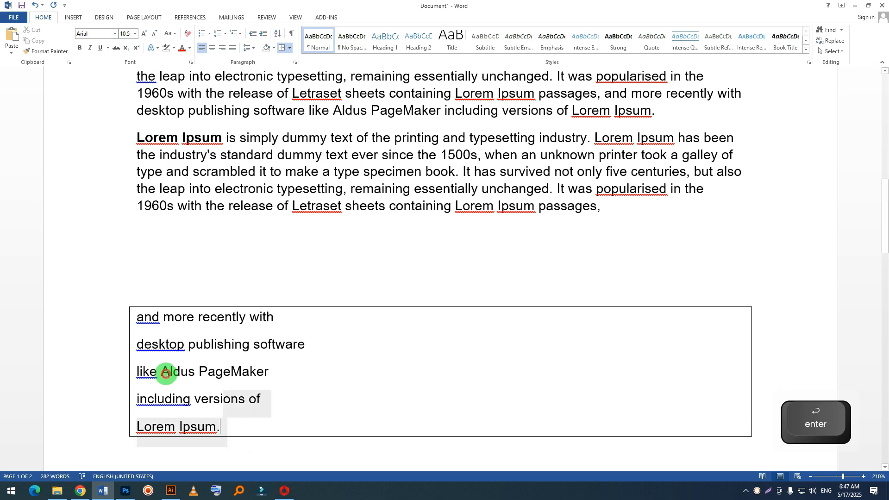
drag(166, 373, 89, 279)
drag(239, 426, 93, 325)
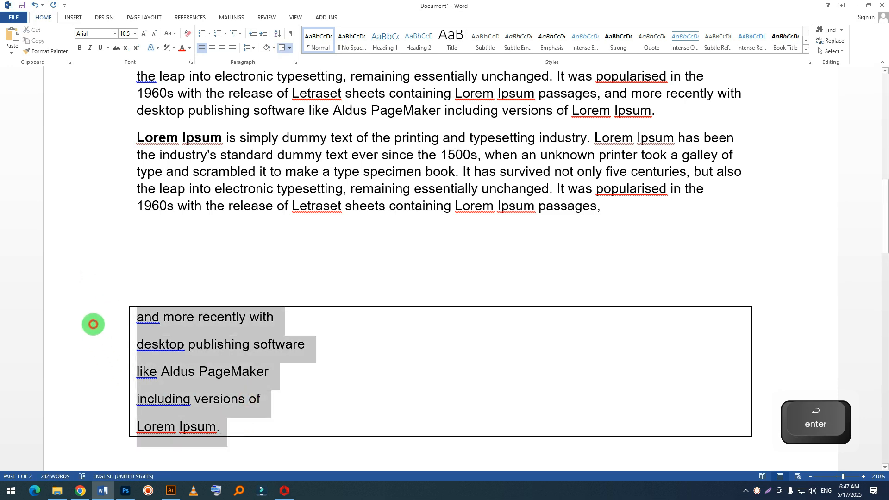
click(289, 48)
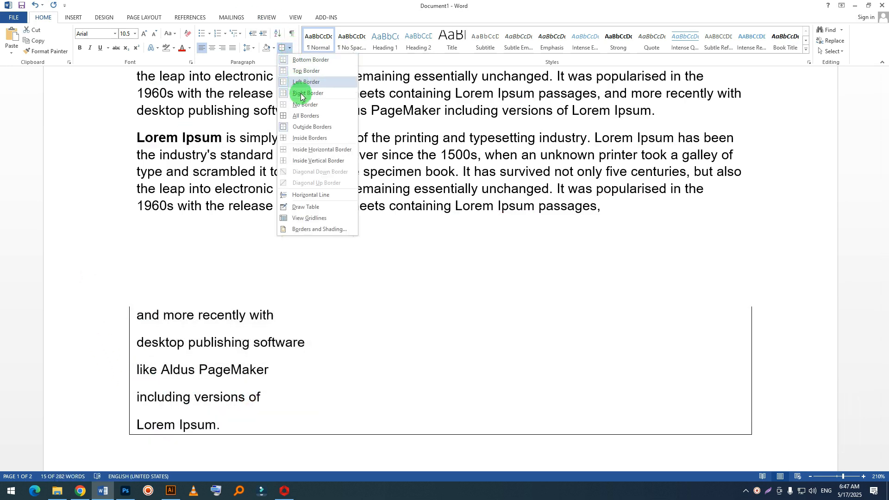
click(300, 116)
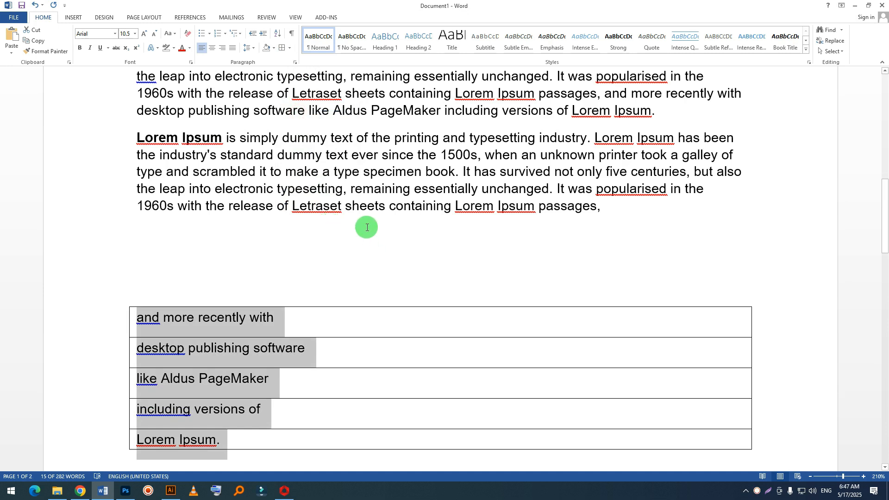
Step: Remove the borders from the five short paragraphs by setting them to No Border
scroll(368, 225, down, 1)
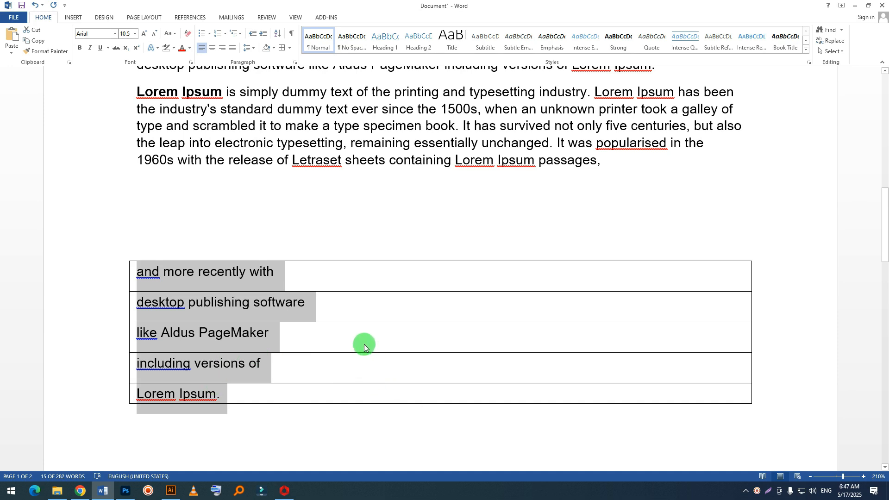
click(293, 49)
click(301, 104)
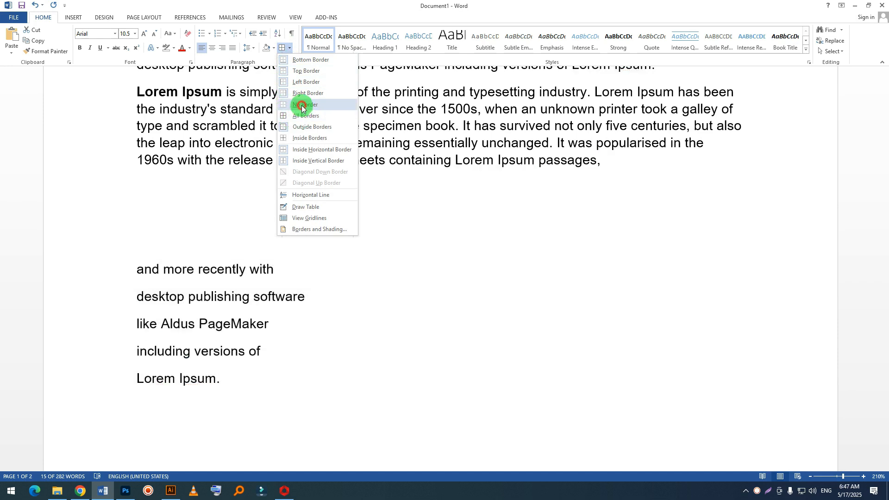
click(292, 48)
click(327, 113)
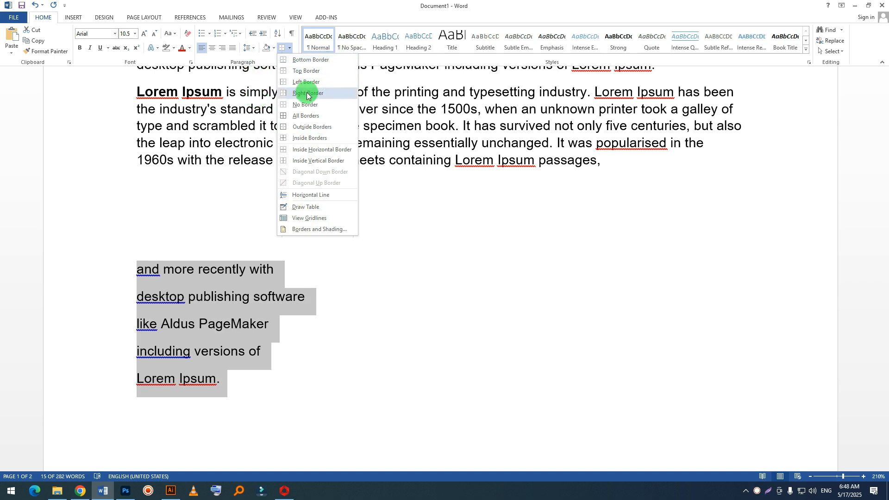
click(304, 109)
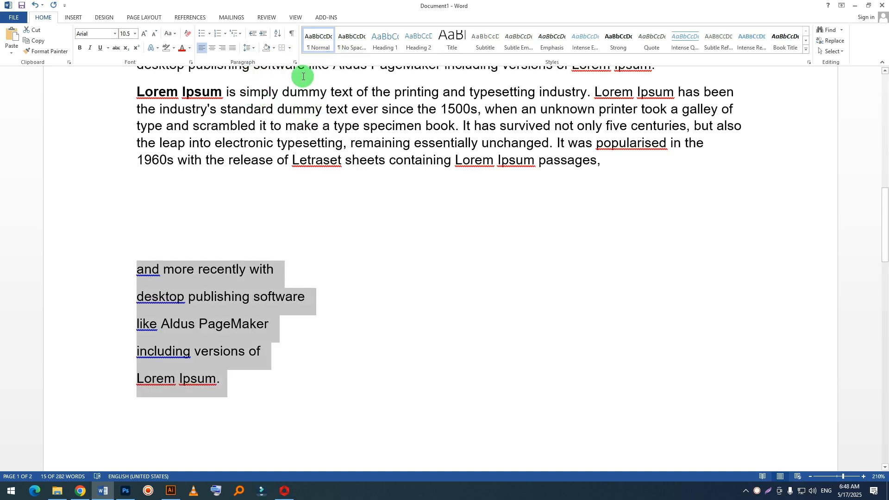
click(290, 50)
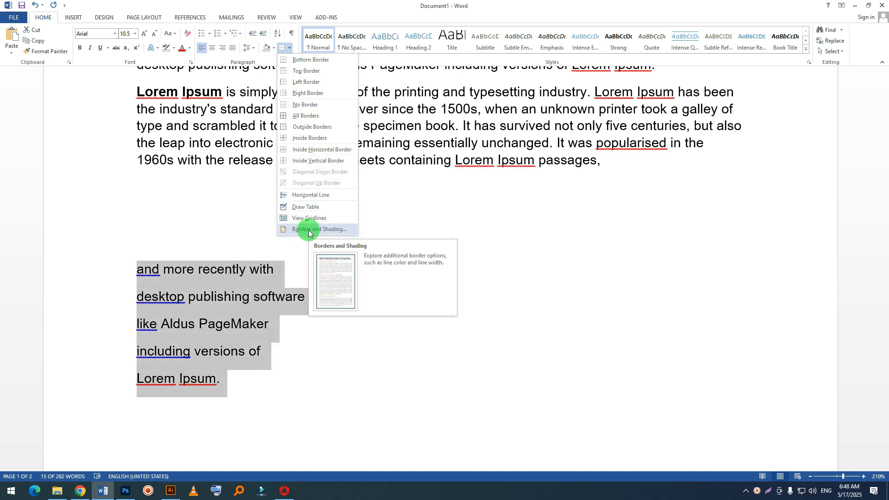
click(73, 17)
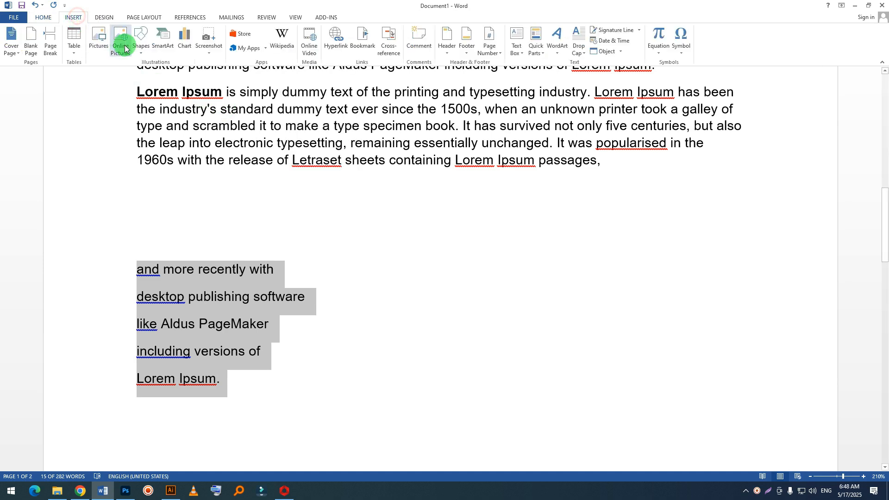
click(76, 55)
click(349, 245)
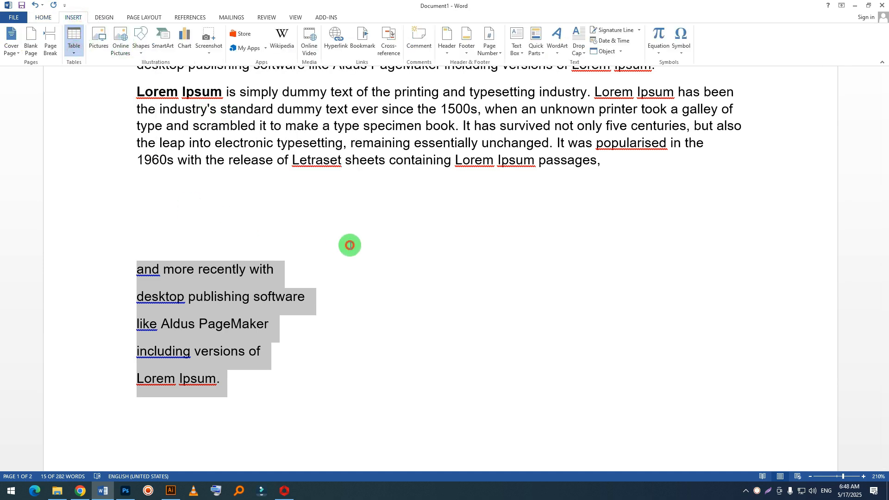
click(269, 324)
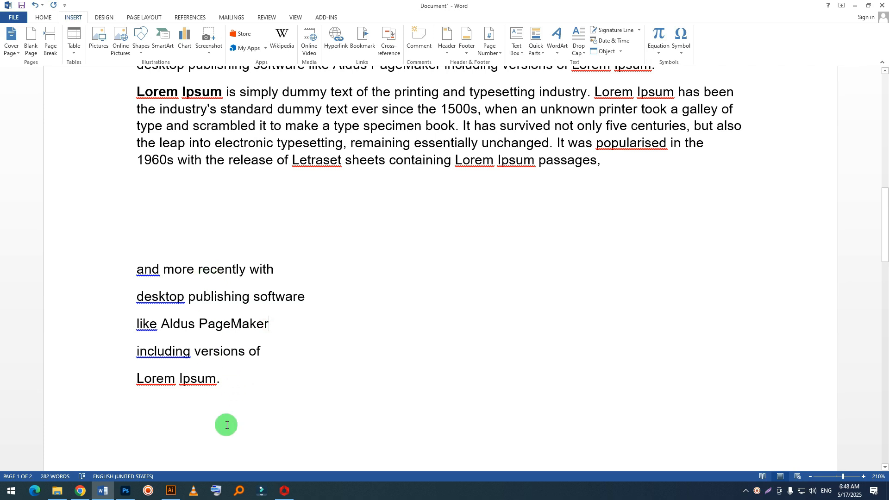
drag(224, 440, 71, 215)
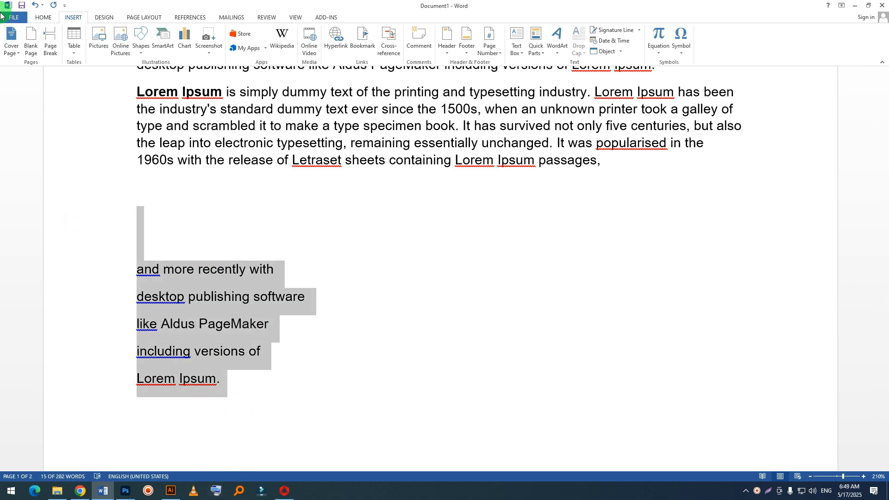
click(44, 17)
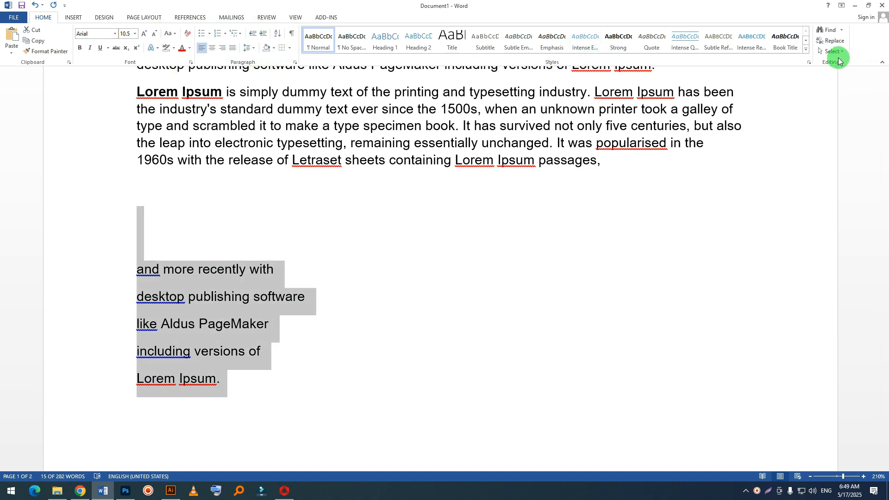
right_click(756, 491)
click(768, 391)
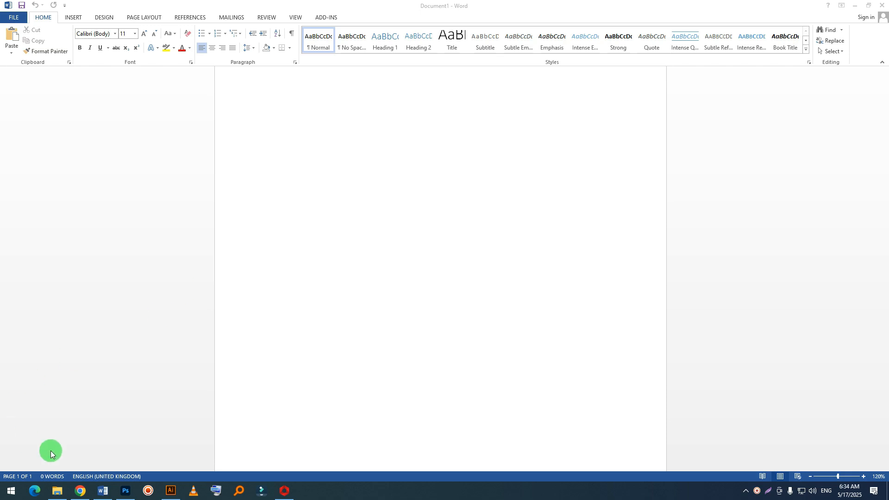
Step: Switch to Chrome, search Google for "sample text" in a new tab and open the lipsum.com result
click(80, 490)
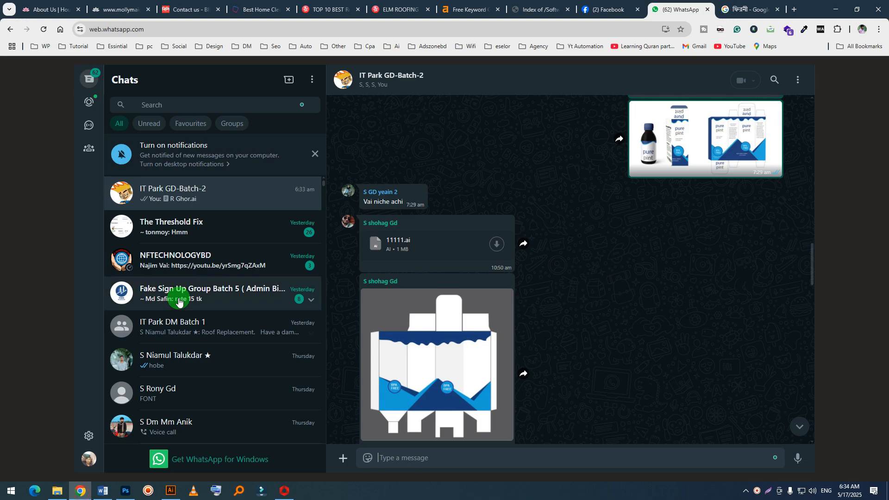
click(746, 10)
click(794, 9)
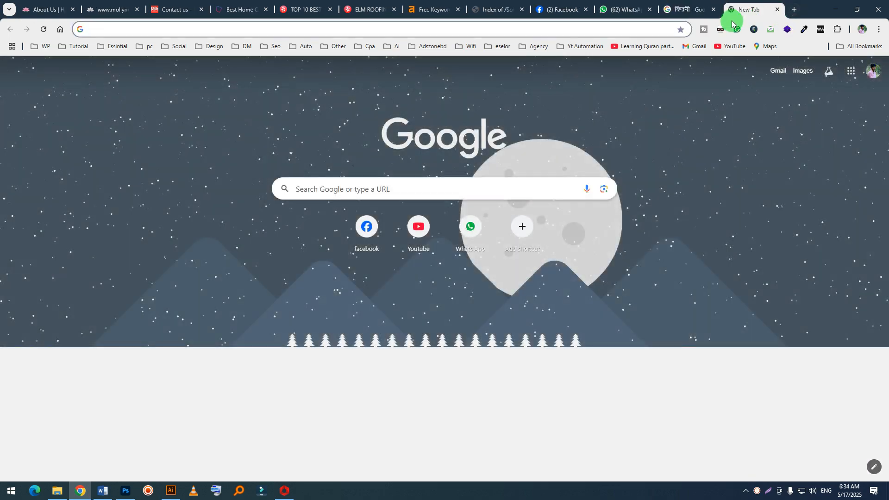
text(sa)
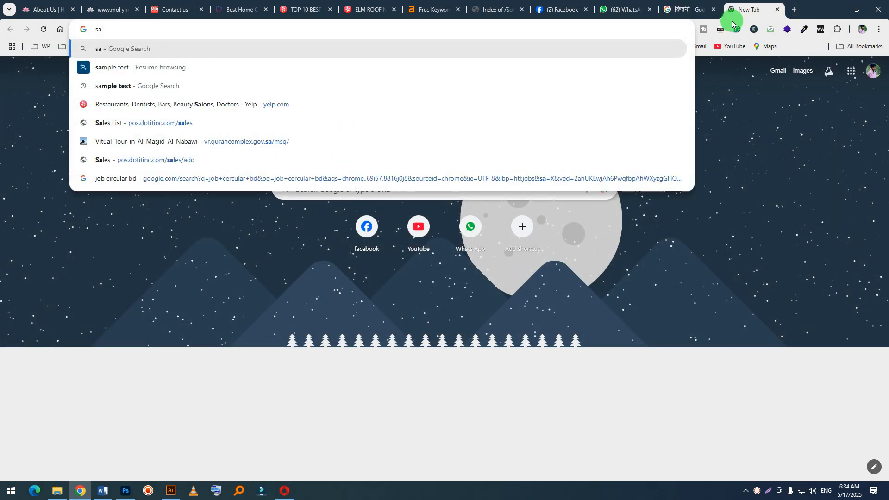
key(Down)
key(Down)
key(Return)
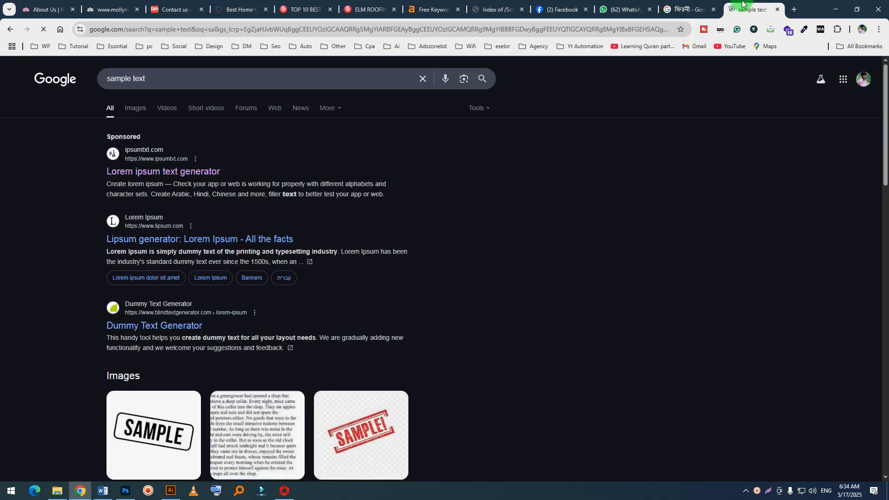
click(251, 237)
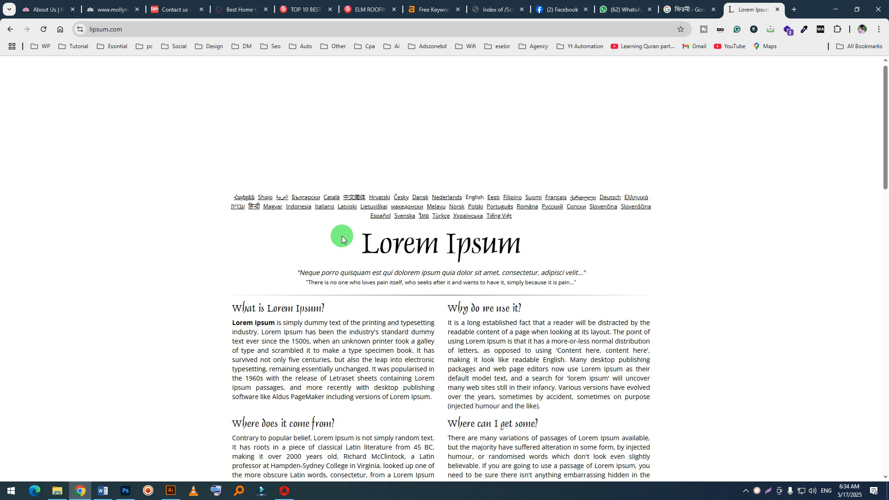
Step: Copy the whole paragraph under "What is Lorem Ipsum?"
scroll(330, 274, down, 3)
drag(432, 264, 233, 192)
right_click(248, 183)
click(277, 199)
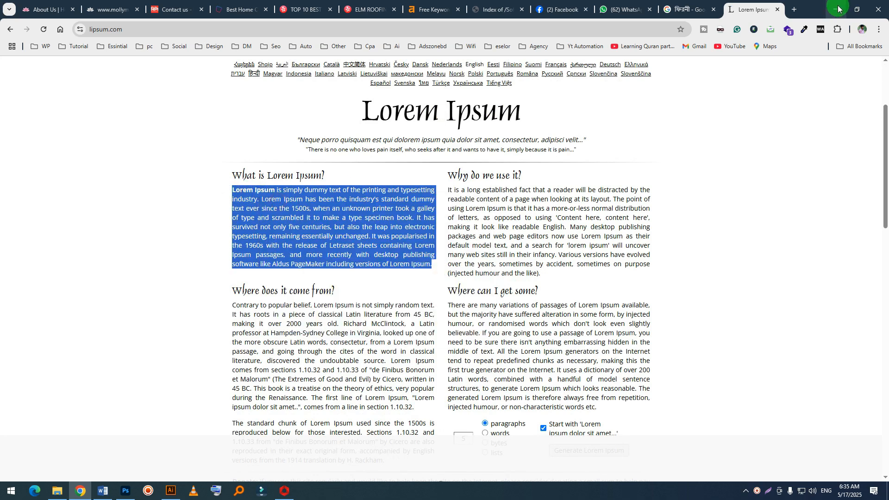
Step: Return to the blank Word document and paste the copied paragraph three times in a row
click(835, 9)
click(345, 159)
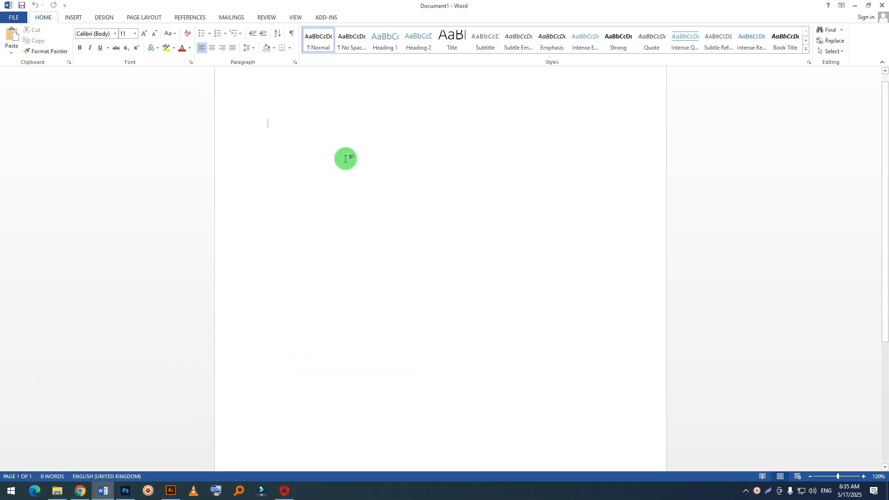
key(ctrl+v)
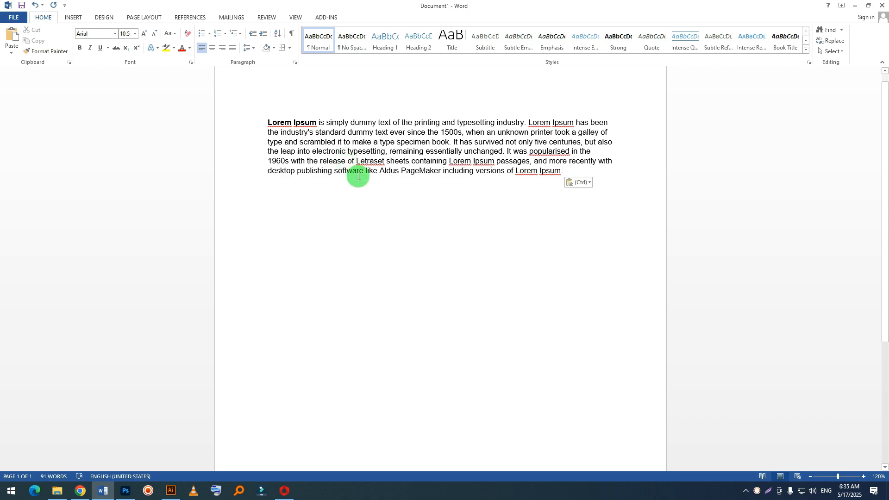
key(ctrl+v)
key(ctrl+v)
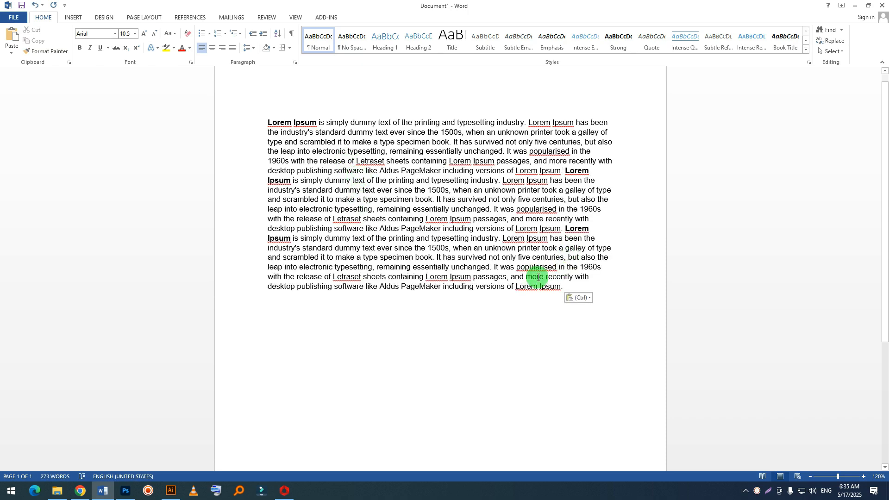
Step: Add two short dummy lines, "Hlgkjg glkgfhg" and "gh", below the pasted text
drag(631, 290, 264, 107)
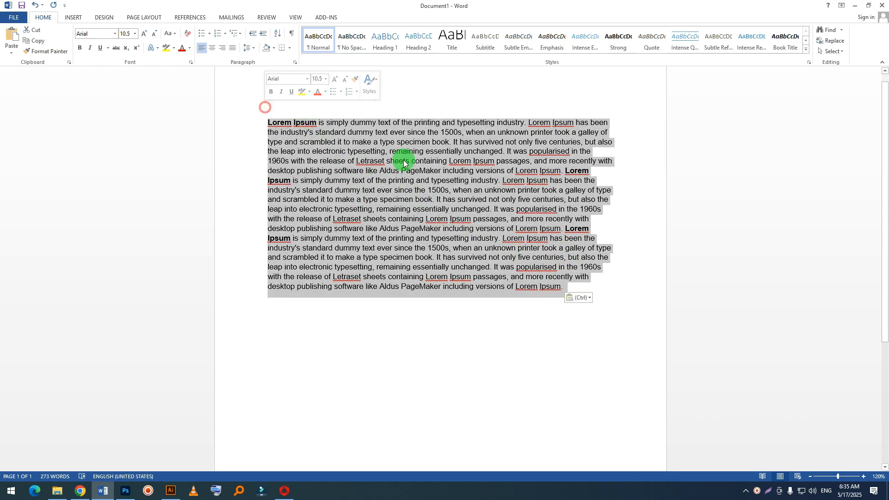
click(591, 283)
key(Return)
text(hlg)
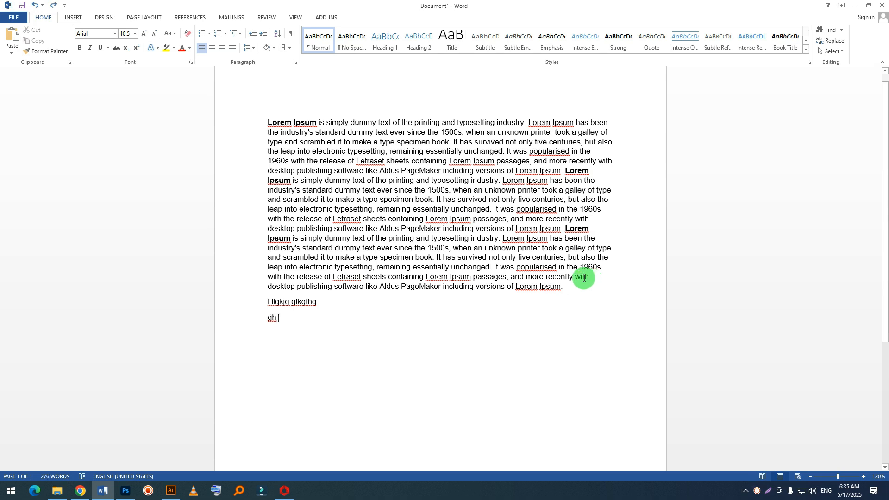
Step: Centre all the text in the document, including the two short lines
drag(321, 337, 237, 139)
drag(334, 363, 252, 114)
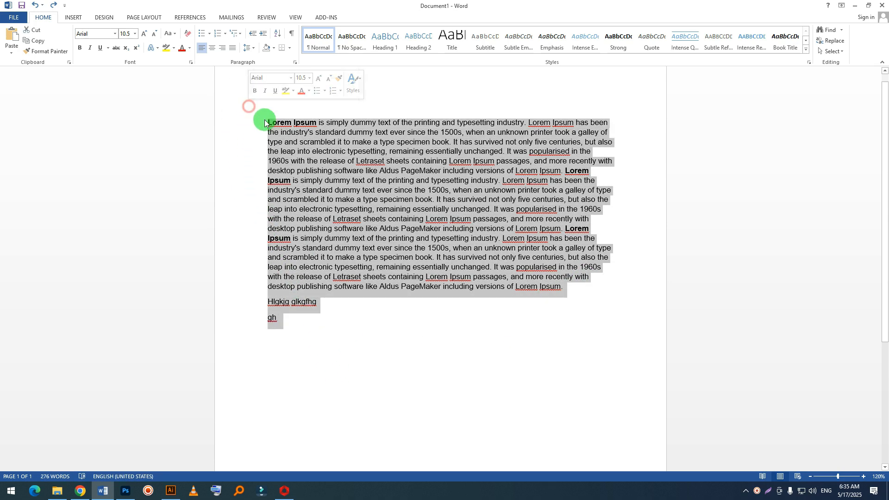
click(211, 48)
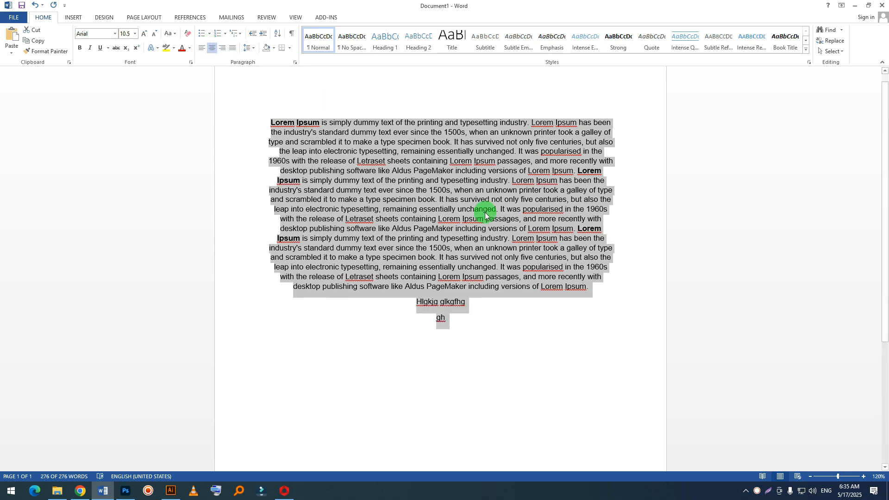
click(492, 240)
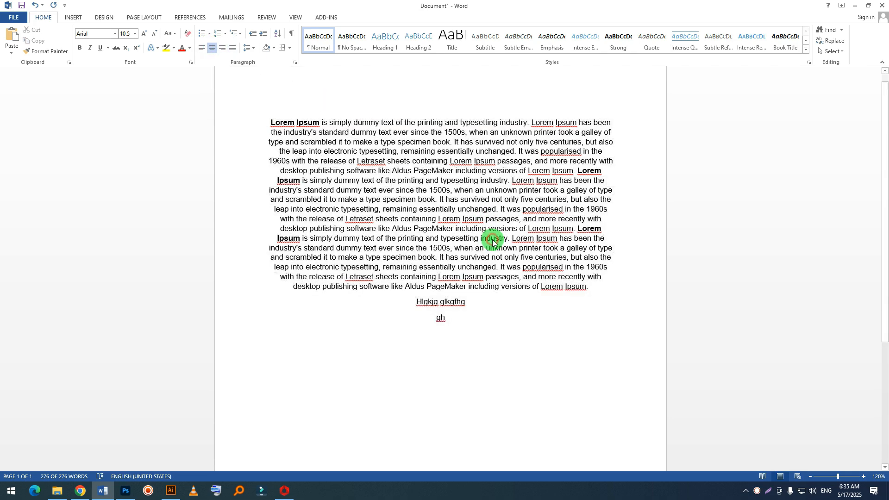
Step: Extend the "gh" line with "kj jdsggk dskldsjfds fdslkfdsj fldf" and add the line "lifdf dflkj" below it
click(470, 308)
click(472, 324)
text(kj )
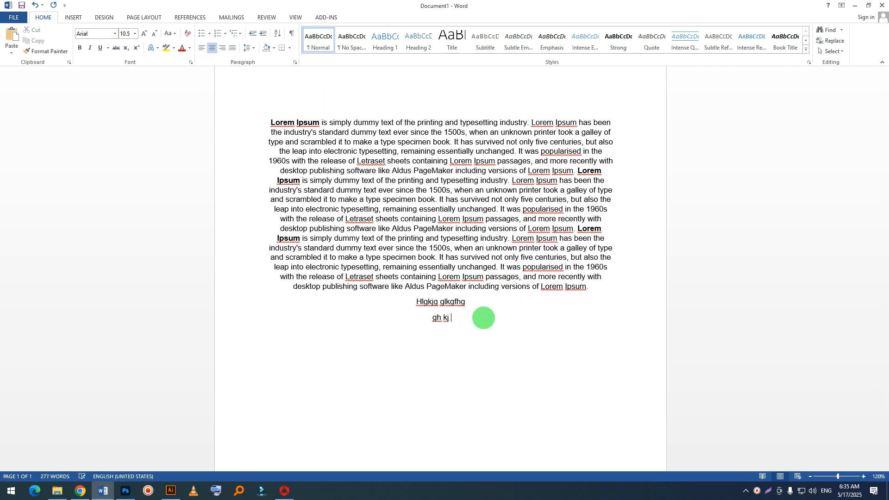
text(jdsggk dskldsjfds fdslkfdsj fldf)
key(Return)
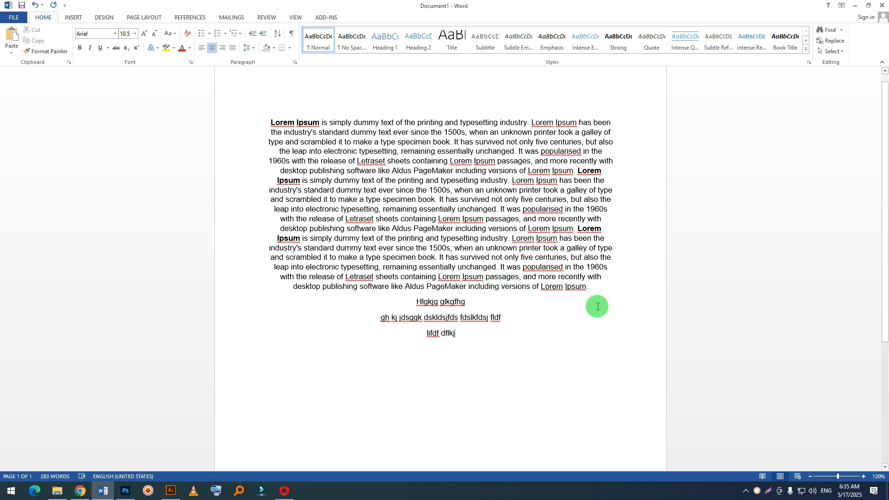
Step: Left-align all the text in the document
drag(499, 350, 261, 114)
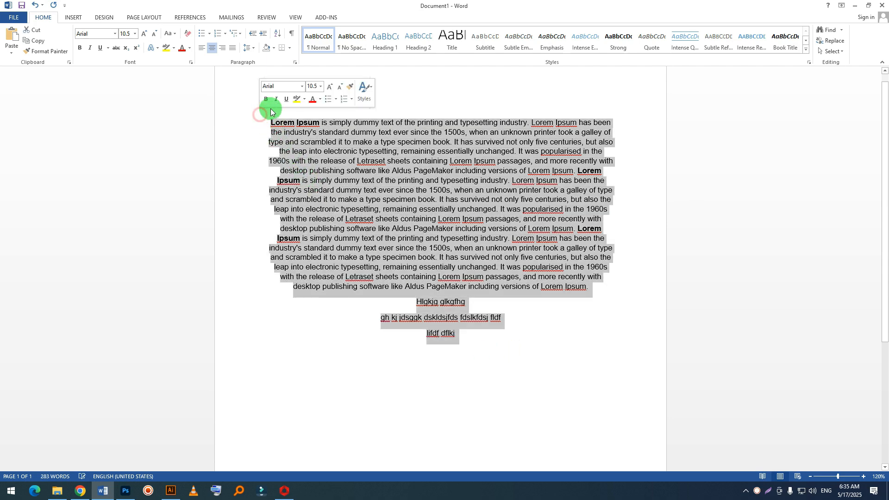
click(202, 47)
click(422, 364)
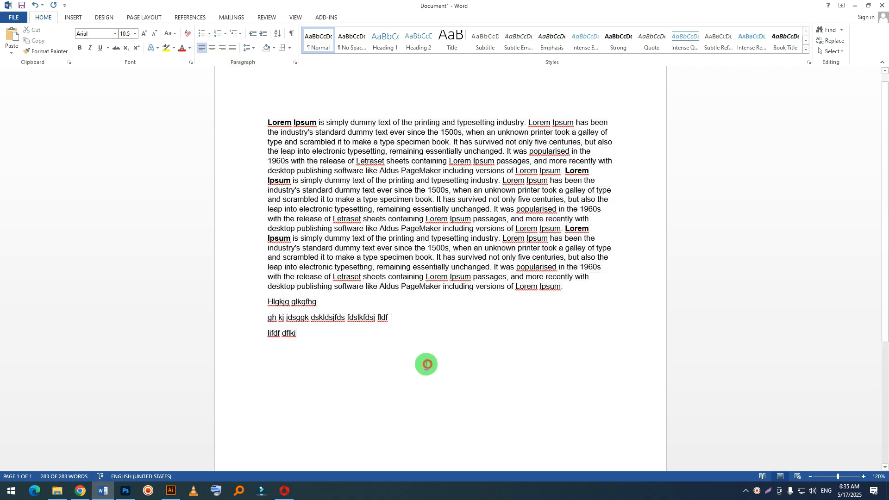
Step: Switch all the text to right, left, centre and right alignment in turn, ending with left alignment
drag(338, 367, 205, 105)
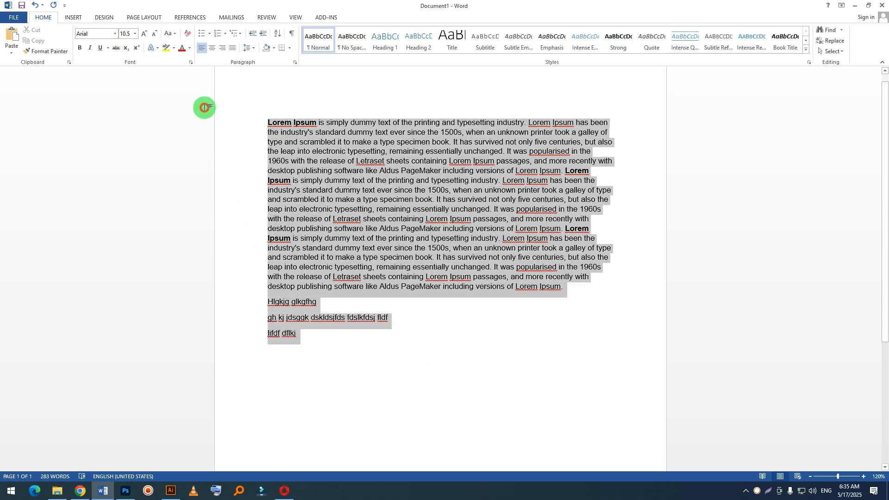
click(222, 48)
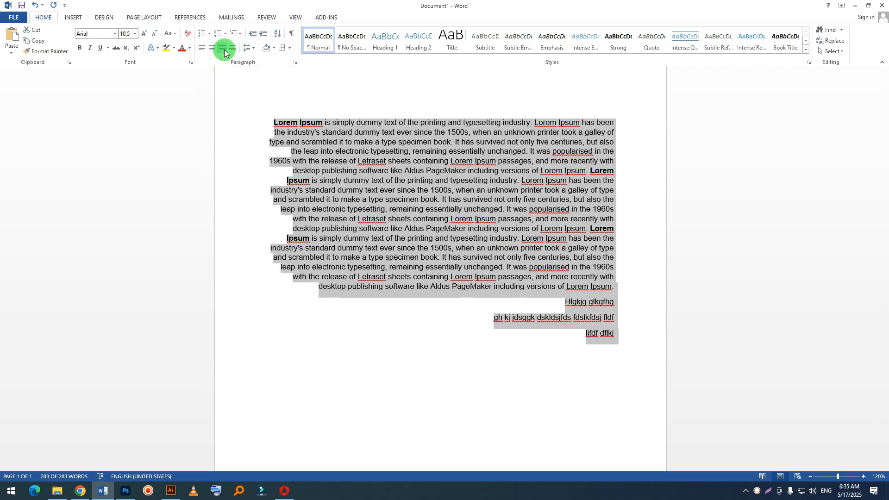
click(201, 48)
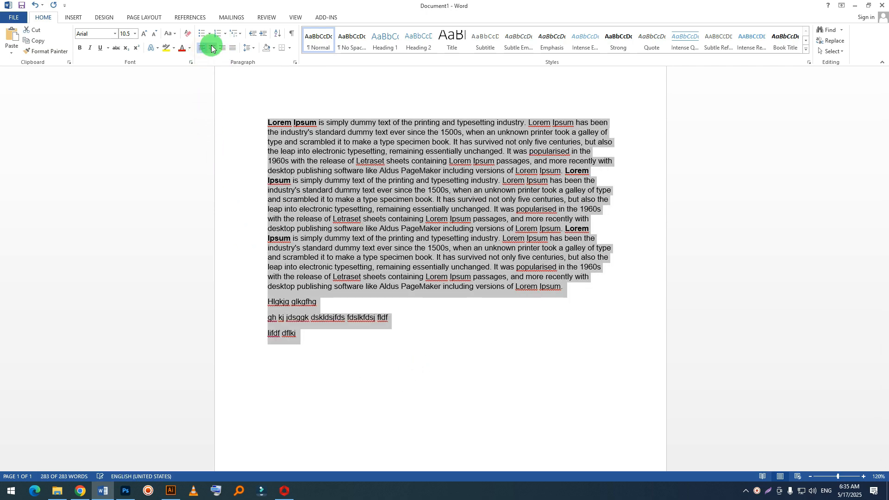
click(212, 48)
click(222, 47)
click(202, 48)
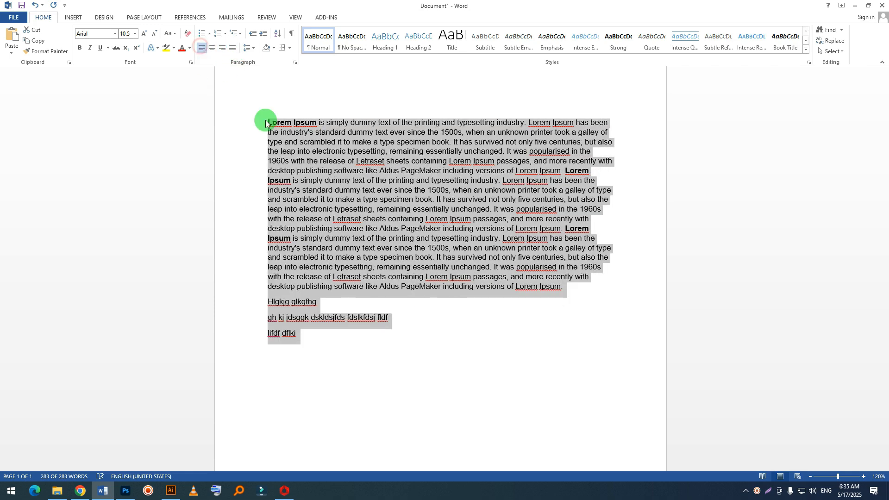
click(401, 267)
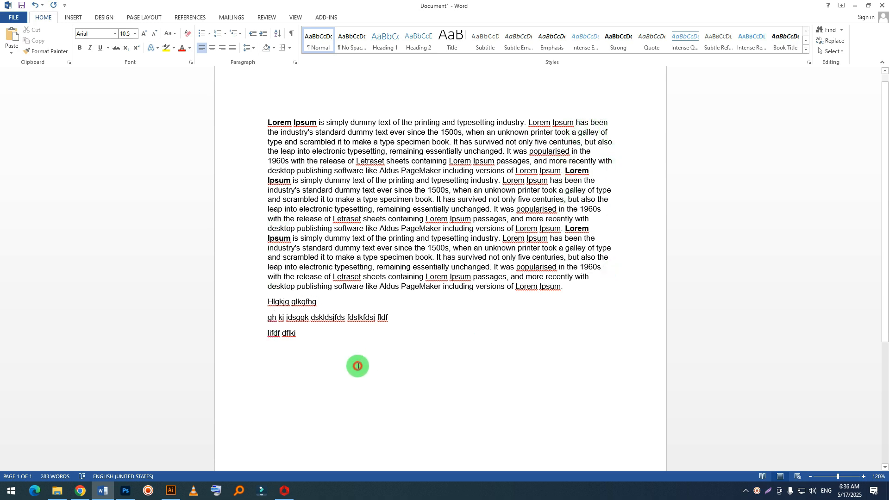
Step: Justify all the text so the lines fill both margins
drag(357, 363, 212, 78)
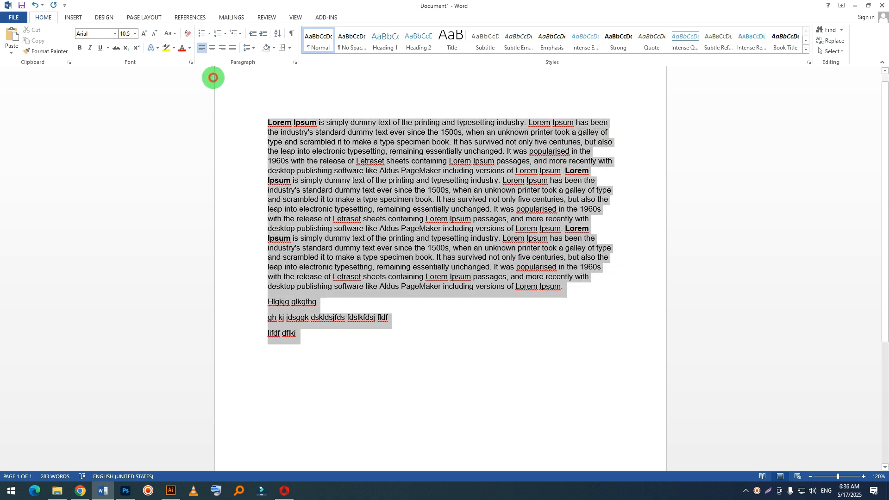
click(232, 47)
click(411, 229)
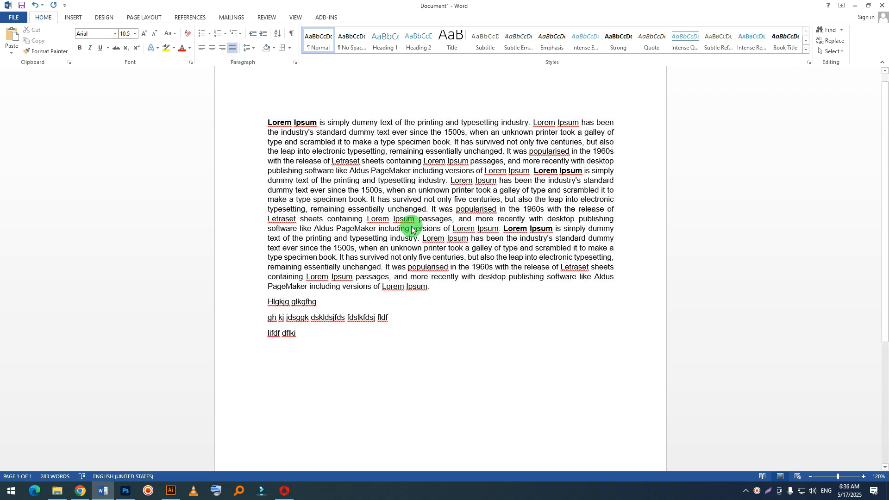
Step: Centre the whole text once more and set it back to left alignment
drag(375, 404, 236, 50)
click(212, 48)
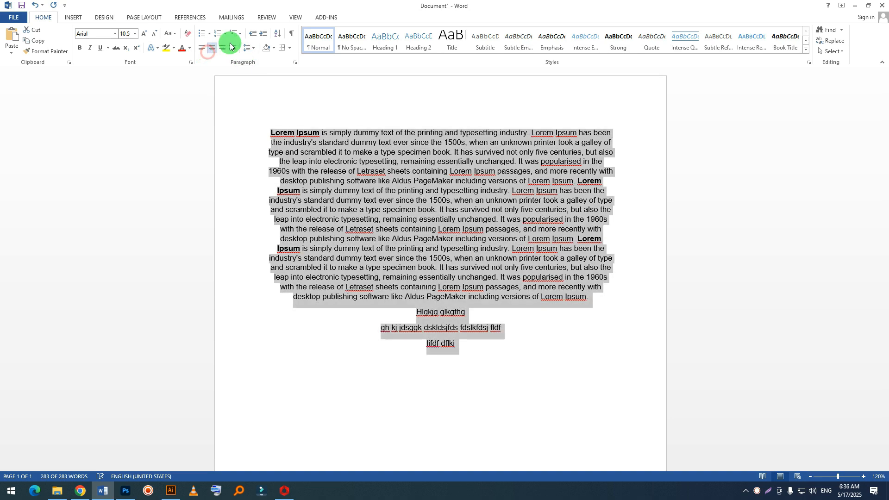
click(201, 48)
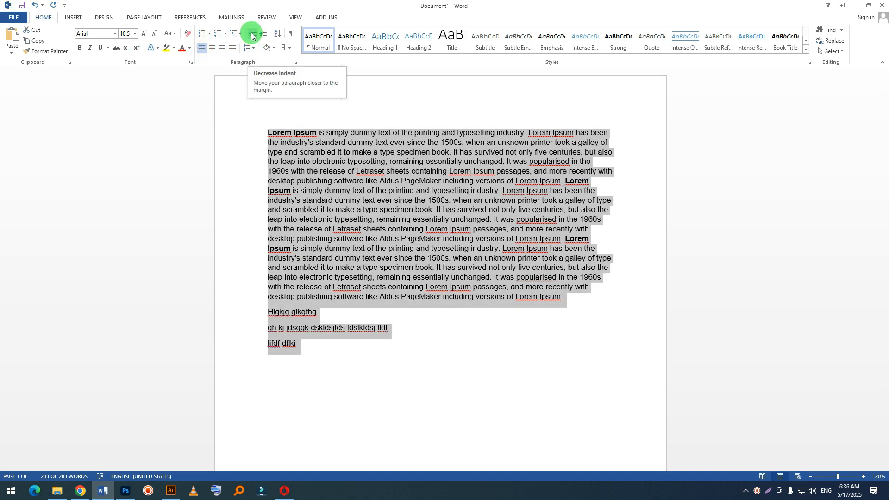
click(565, 364)
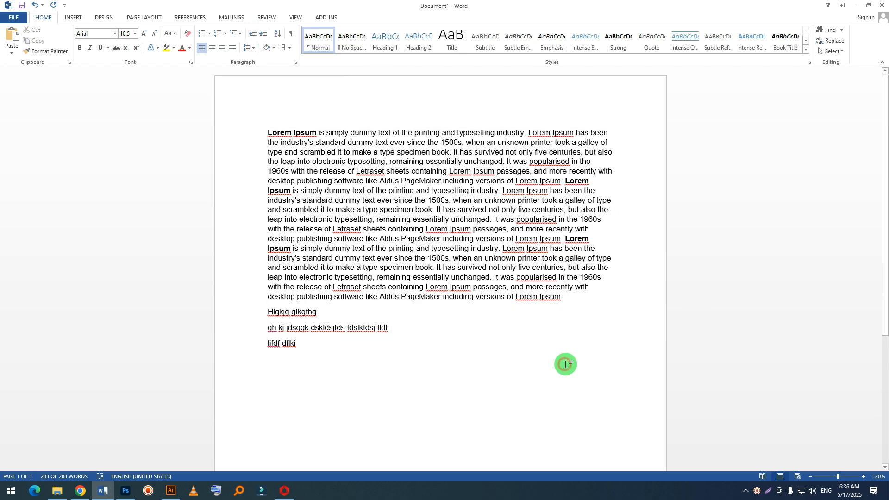
drag(397, 388, 259, 320)
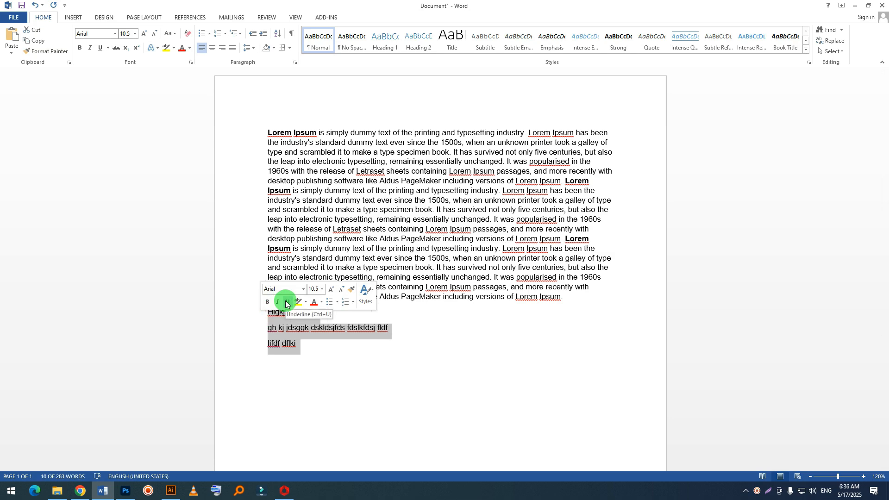
drag(324, 367, 246, 315)
click(300, 409)
click(2, 496)
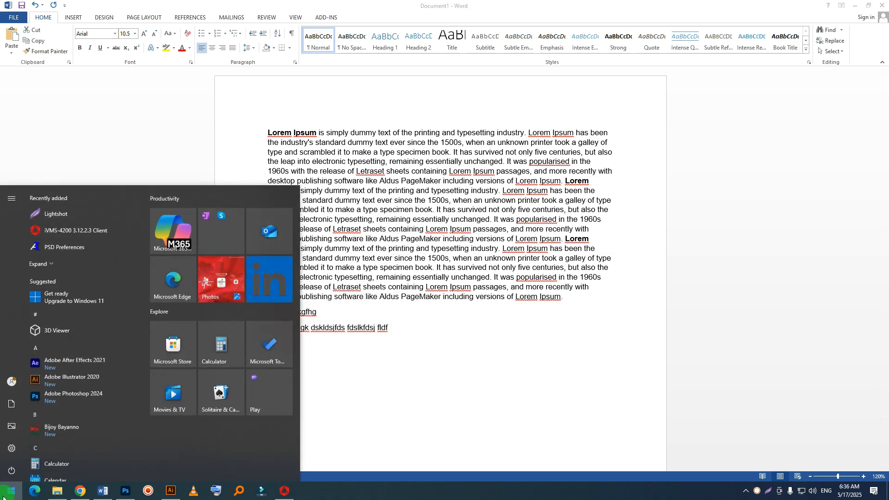
text(k)
key(Return)
click(325, 386)
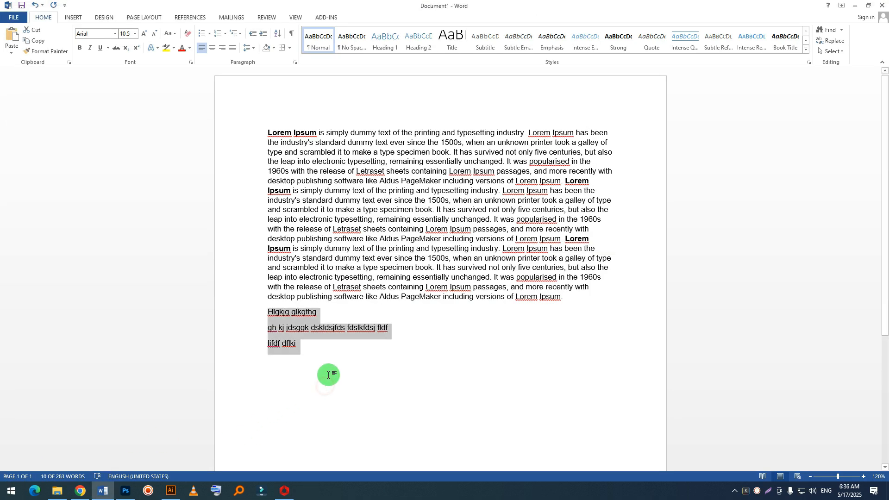
Step: Indent the three short lines below the long paragraph several levels together
key(Tab)
key(Tab)
key(Tab)
key(Tab)
key(Tab)
key(Tab)
key(Tab)
key(Tab)
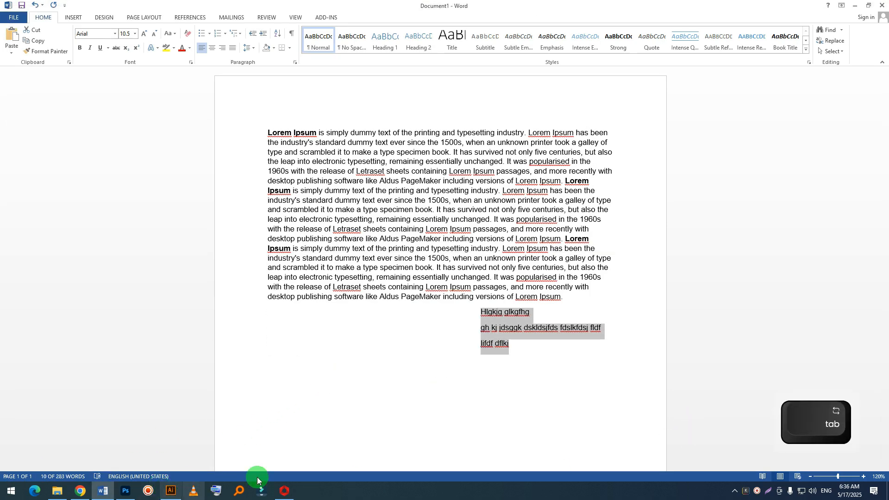
click(202, 492)
click(195, 490)
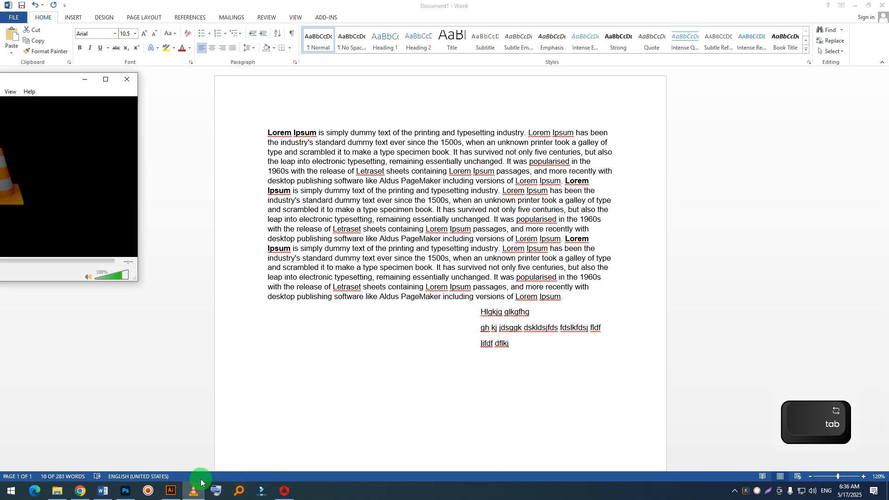
click(126, 81)
click(224, 492)
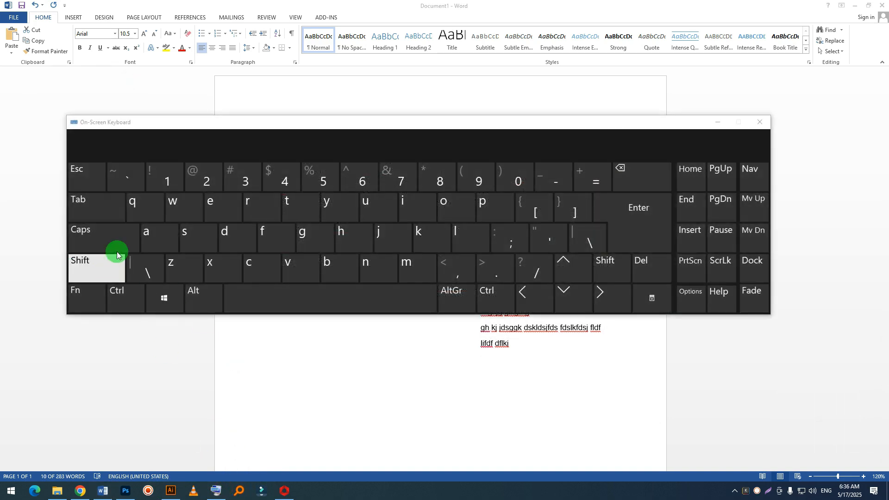
click(760, 122)
click(539, 368)
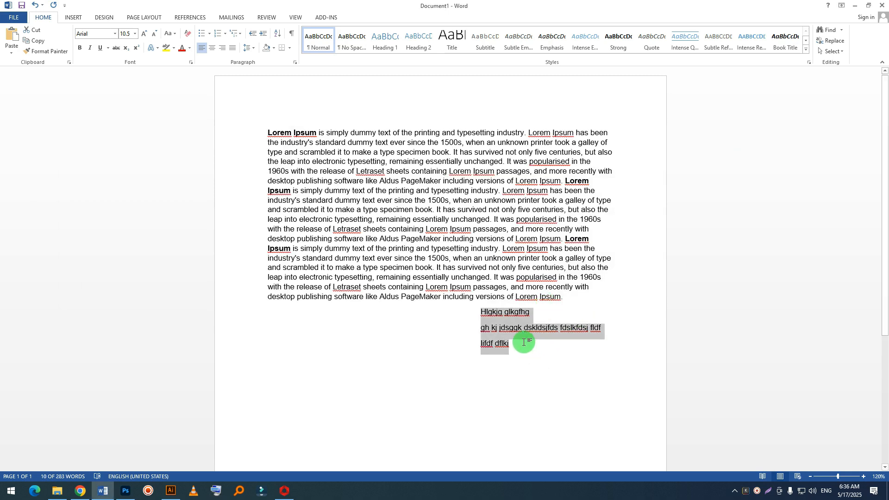
Step: Indent the three short lines one level further, and outdent them all the way back to the left margin
key(Tab)
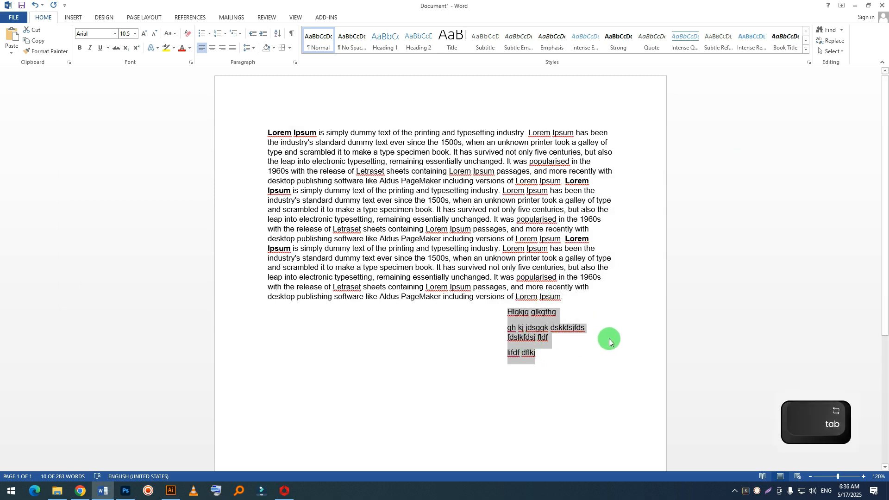
key(shift+Tab)
key(shift+Tab)
key(shift+Tab)
key(shift+Tab)
key(shift+Tab)
key(shift+Tab)
key(shift+Tab)
key(shift+Tab)
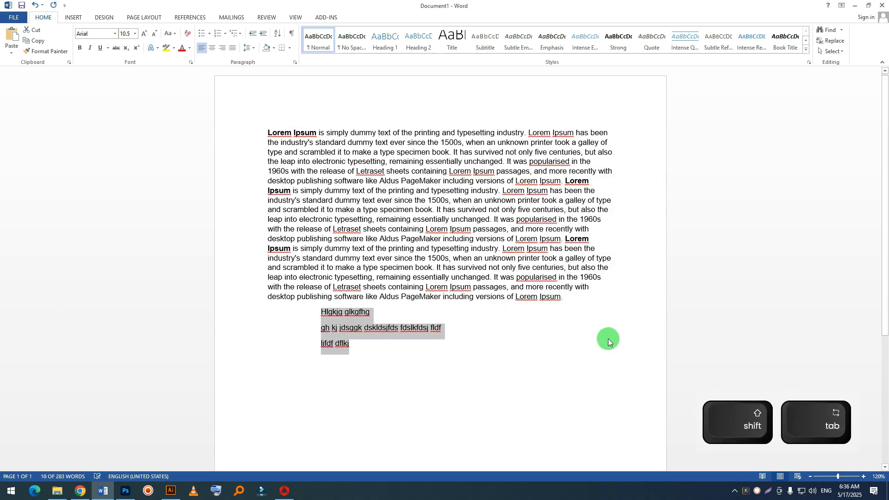
key(shift+Tab)
Step: Indent only the long Lorem Ipsum paragraph several levels and outdent it back to the left margin
drag(579, 304, 234, 121)
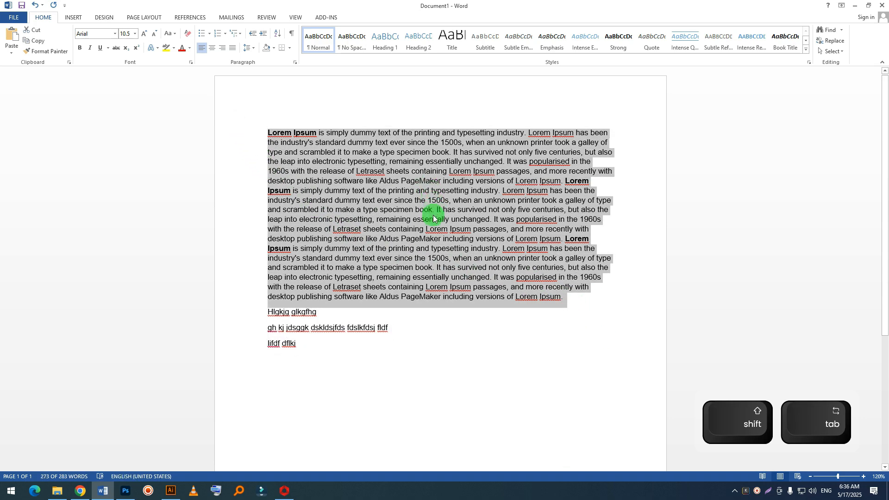
key(Tab)
key(Tab)
key(Tab)
key(Tab)
key(Tab)
key(Tab)
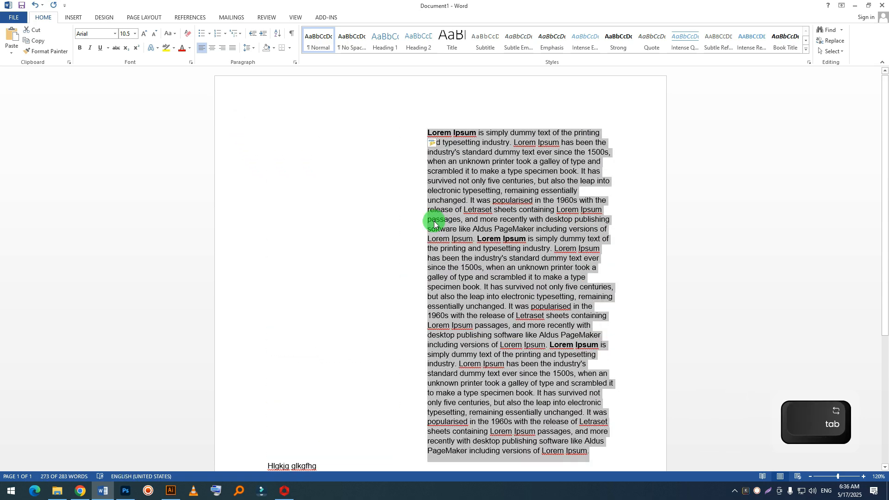
key(shift+Tab)
key(shift+Tab)
key(shift+Tab)
key(shift+Tab)
key(shift+Tab)
key(shift+Tab)
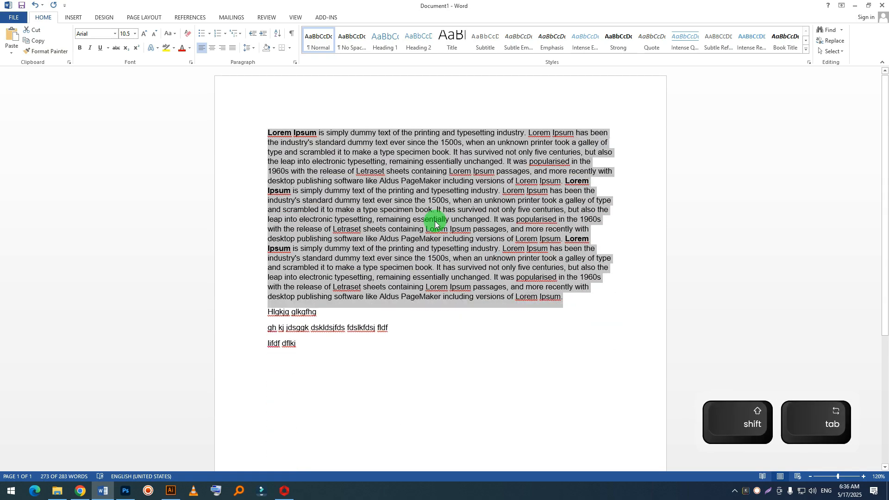
Step: Use Increase Indent and Decrease Indent to move the long paragraph inward and back to the margin, twice in succession
click(267, 37)
click(267, 37)
click(267, 36)
click(267, 37)
click(267, 36)
click(267, 36)
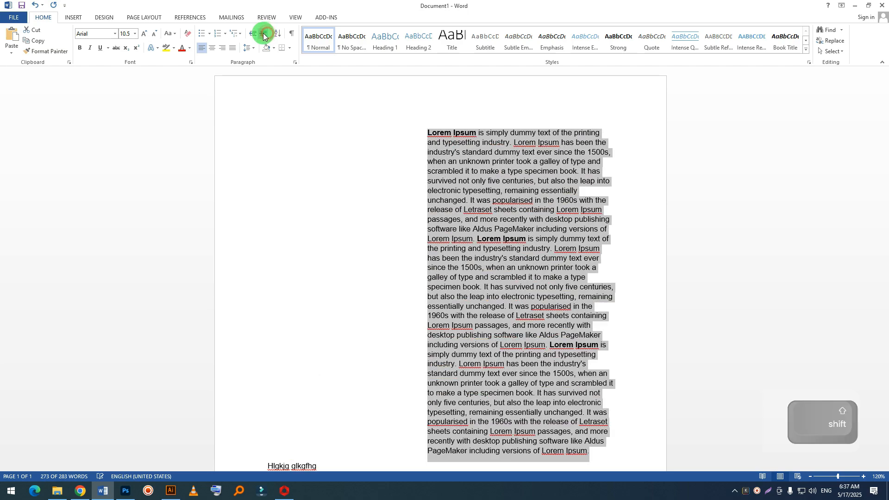
click(249, 37)
click(248, 36)
click(248, 37)
click(248, 37)
click(249, 37)
click(248, 37)
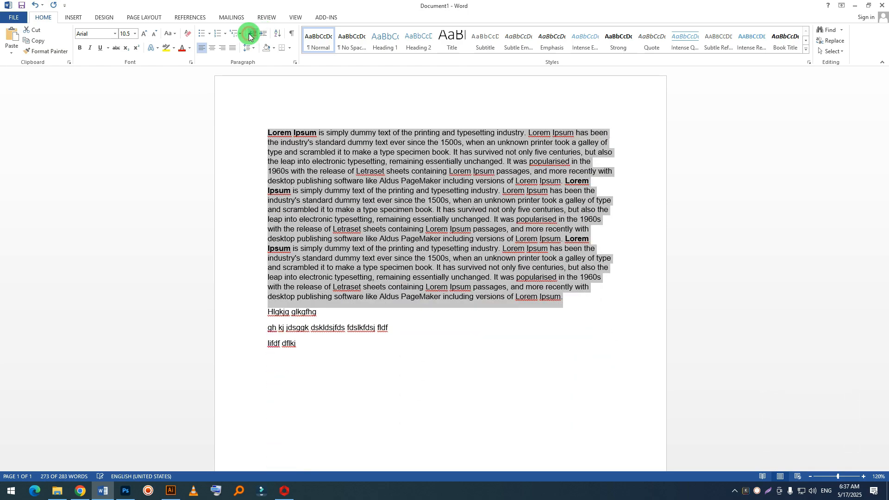
double_click(262, 37)
click(262, 37)
click(262, 36)
click(262, 36)
click(251, 36)
click(252, 37)
click(251, 36)
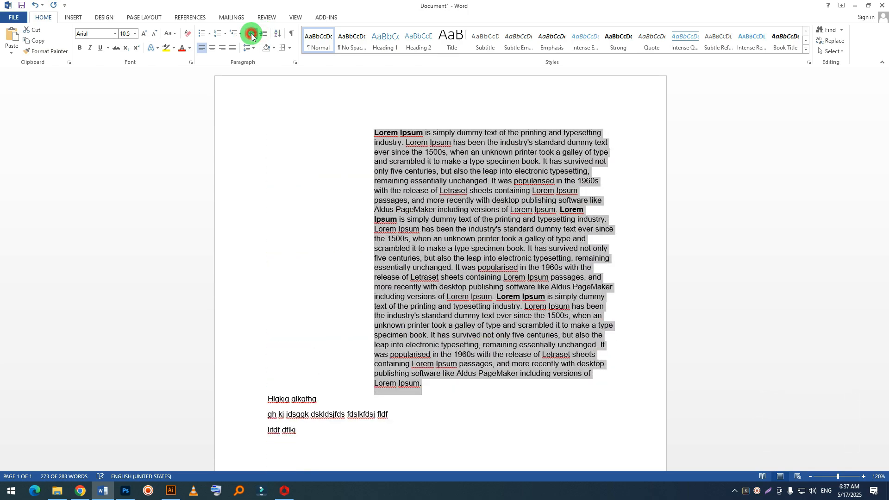
click(252, 36)
click(252, 37)
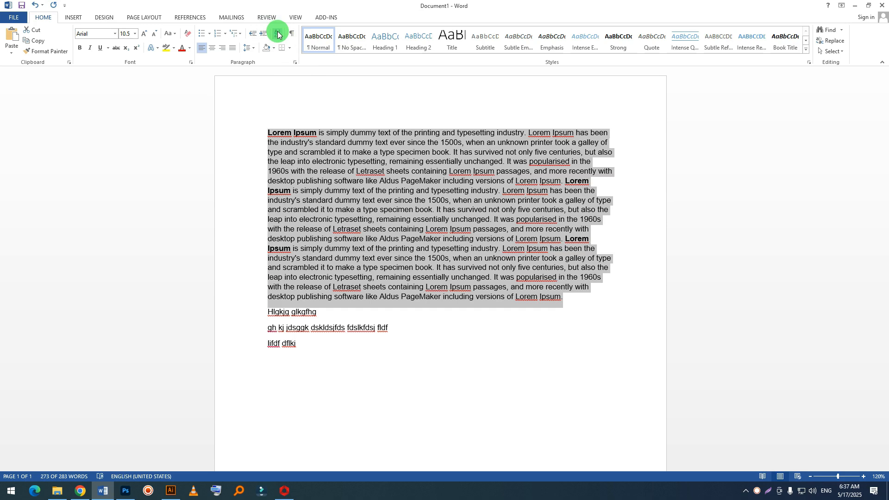
Step: Delete all the text in the document to leave a blank page
click(333, 333)
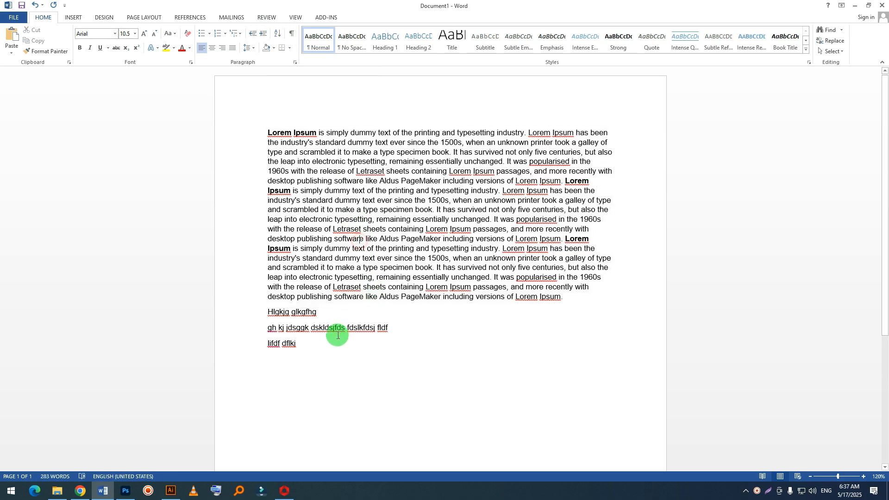
drag(332, 352, 166, 99)
drag(308, 374, 199, 143)
click(458, 409)
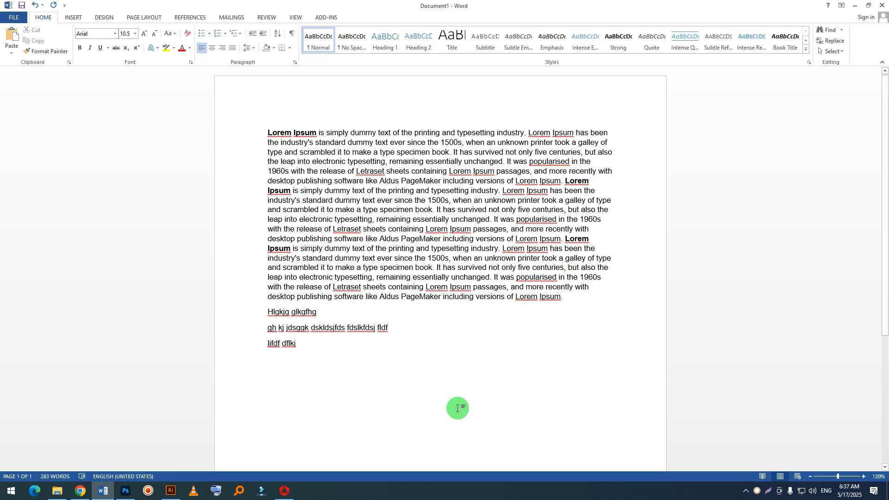
key(ctrl+a)
key(BackSpace)
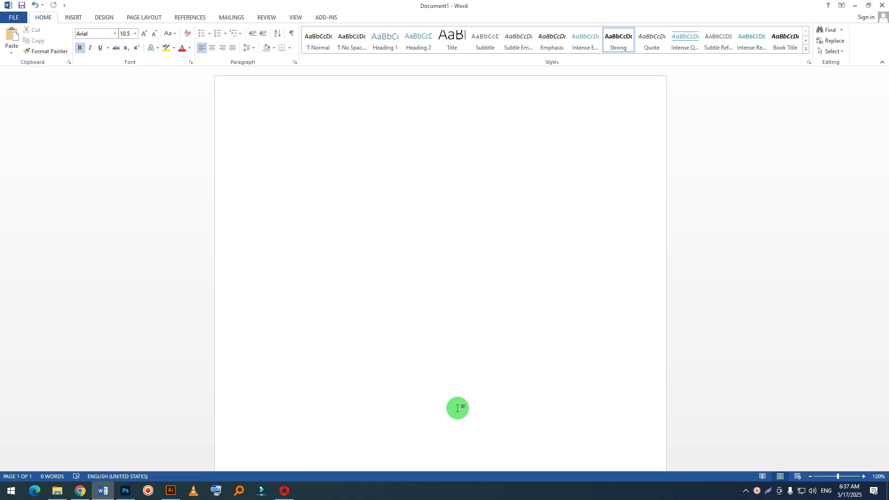
Step: Enter five out-of-order lines: "2. gfgfdgfdg", "1.gfdsgfdgfdg", "3.gfdgfdgfd", "5.hghgfhg" and "4.ghgfhgf"
click(290, 130)
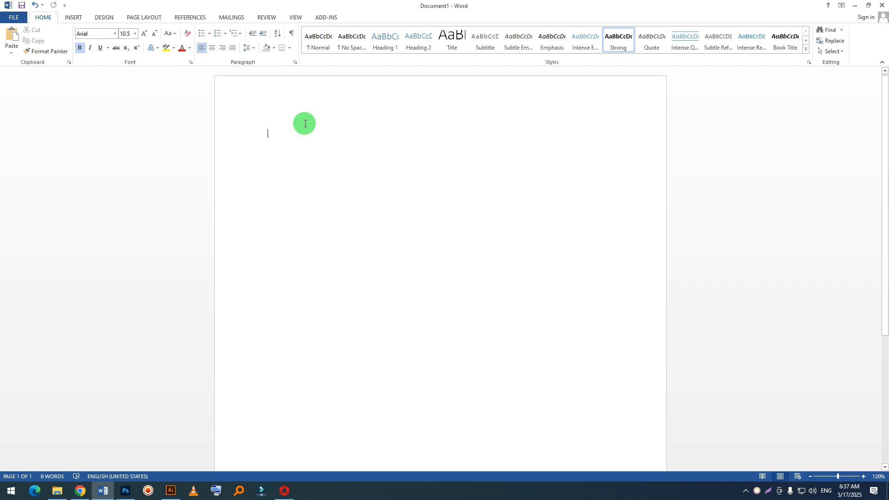
text(2. gfgfdgfdg)
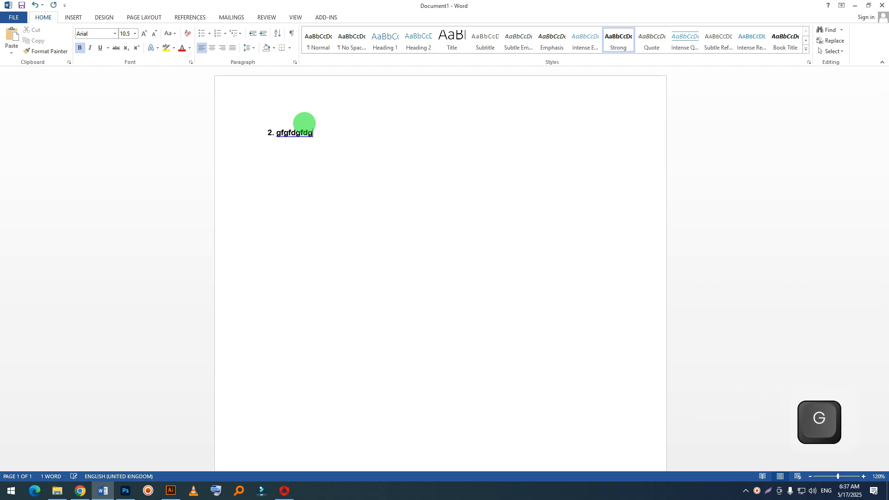
key(Return)
text(1.gfdsgfdgfdg)
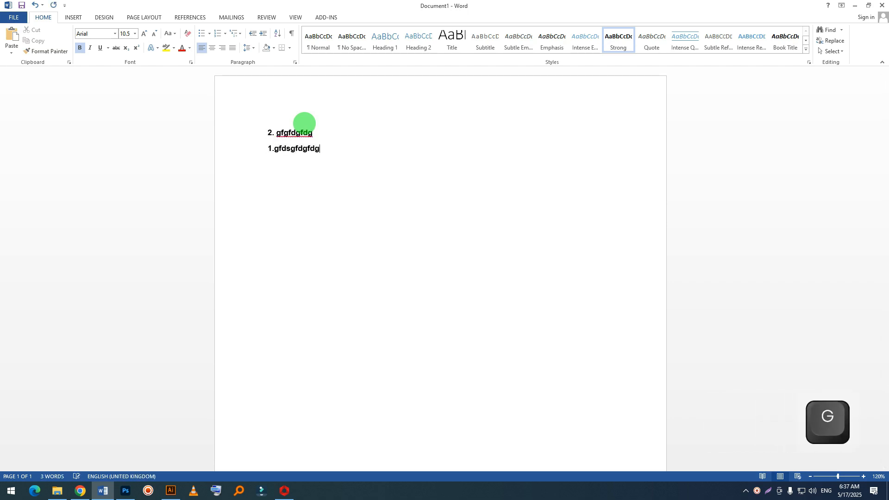
key(Return)
text(3.gfdgfdgfd)
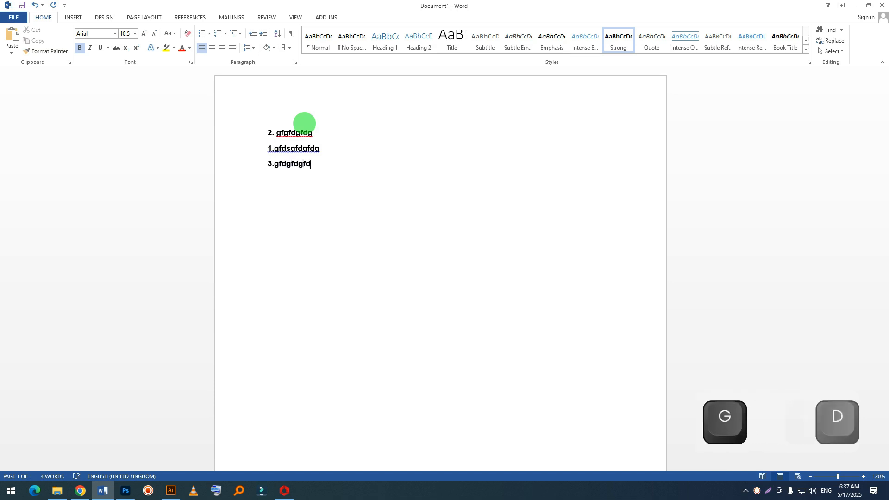
key(Return)
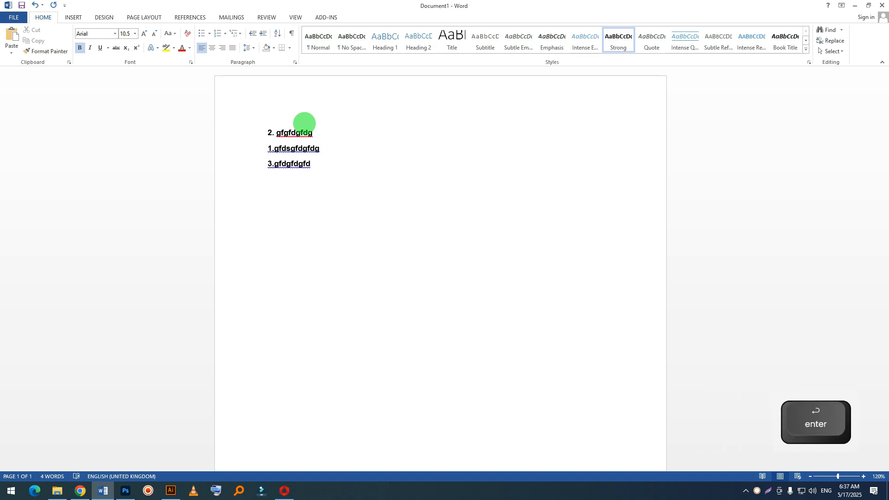
text(5.hghgfhg)
key(Return)
text(4)
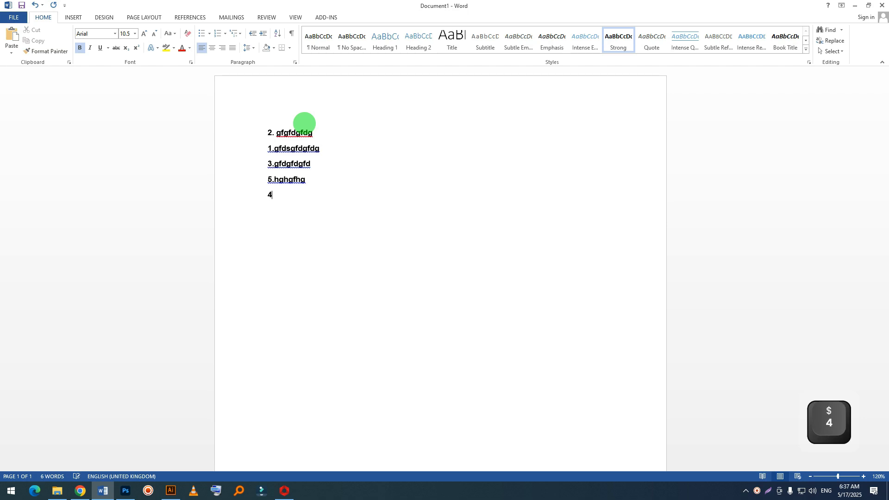
text(.ghgfhgf)
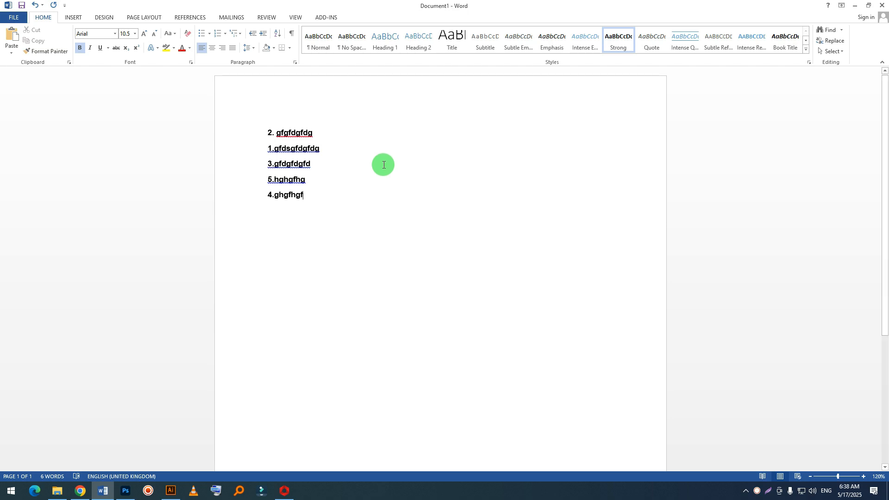
Step: Sort the five numbered lines by paragraphs in ascending order, with Number as the sort type
click(327, 211)
drag(328, 211, 256, 126)
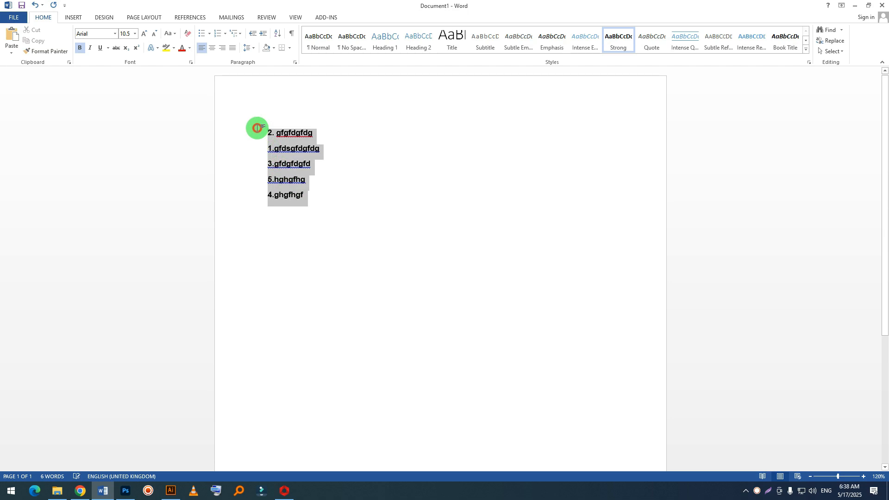
click(324, 203)
drag(324, 204, 242, 113)
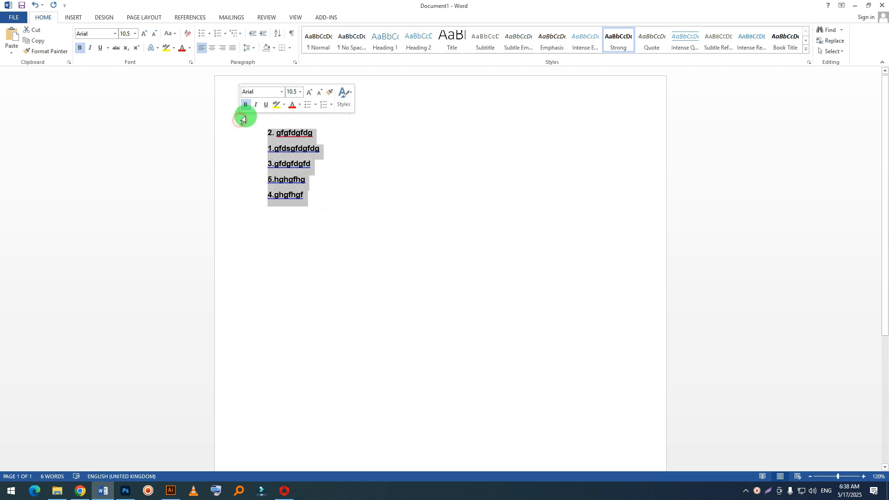
click(277, 36)
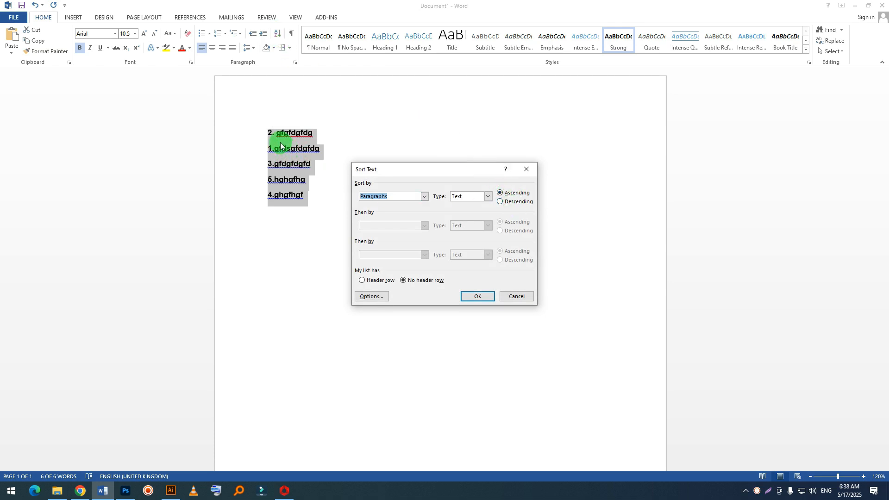
drag(401, 170, 449, 148)
click(536, 174)
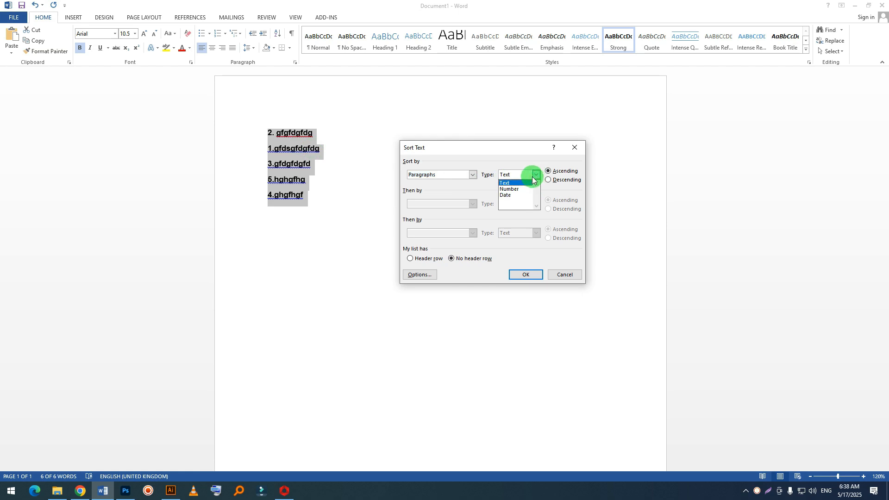
click(505, 189)
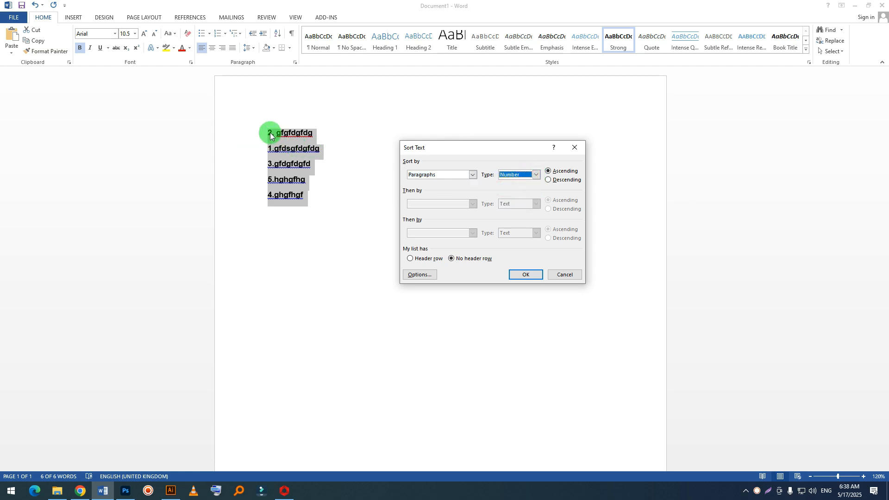
click(537, 176)
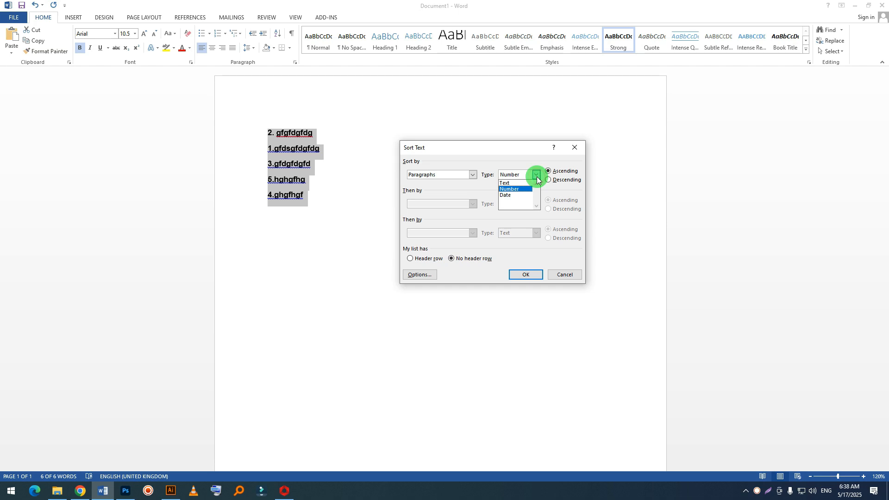
click(505, 191)
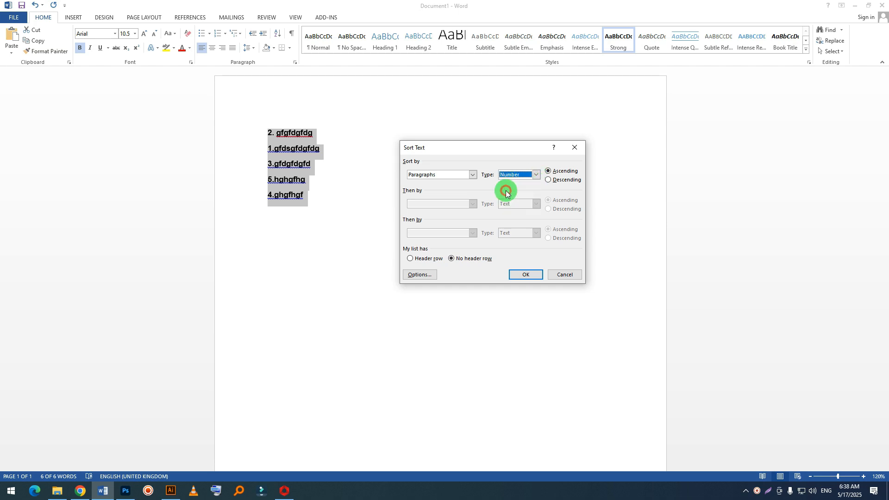
click(538, 280)
click(516, 273)
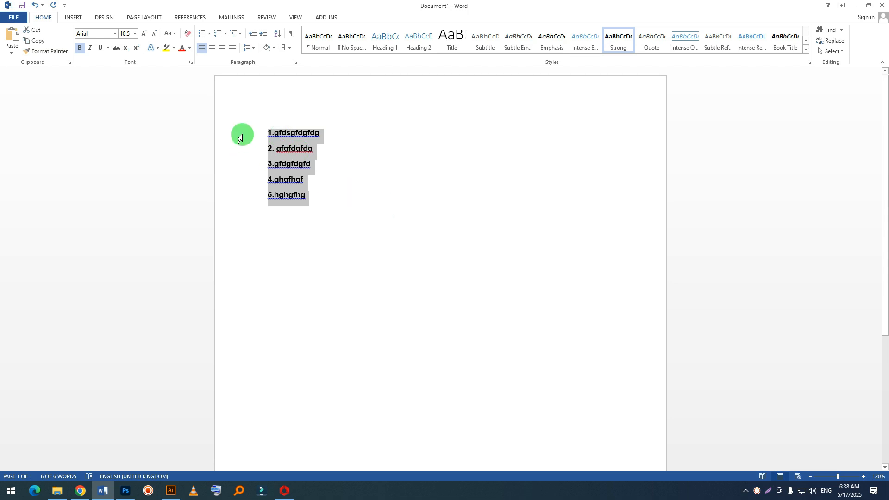
drag(271, 147, 274, 197)
click(296, 204)
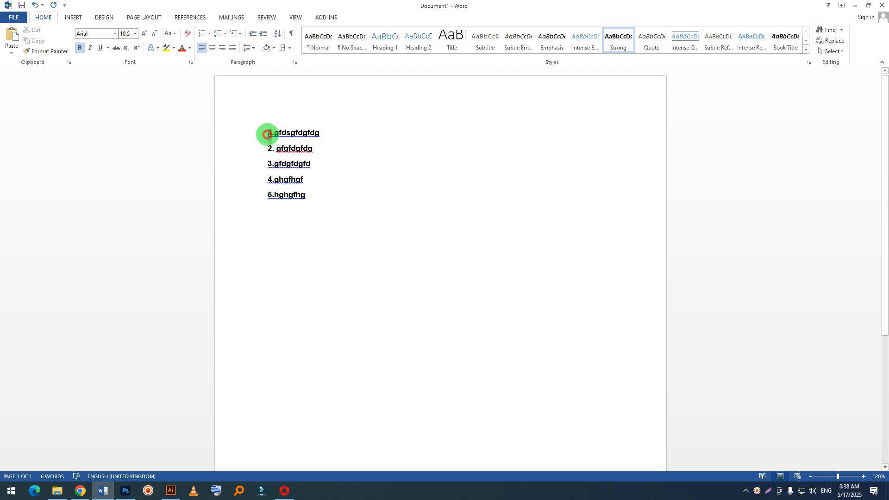
Step: Replace the leading numbers of the five lines, in order, with the letters b, a, c, e and d
right_click(267, 135)
text(b)
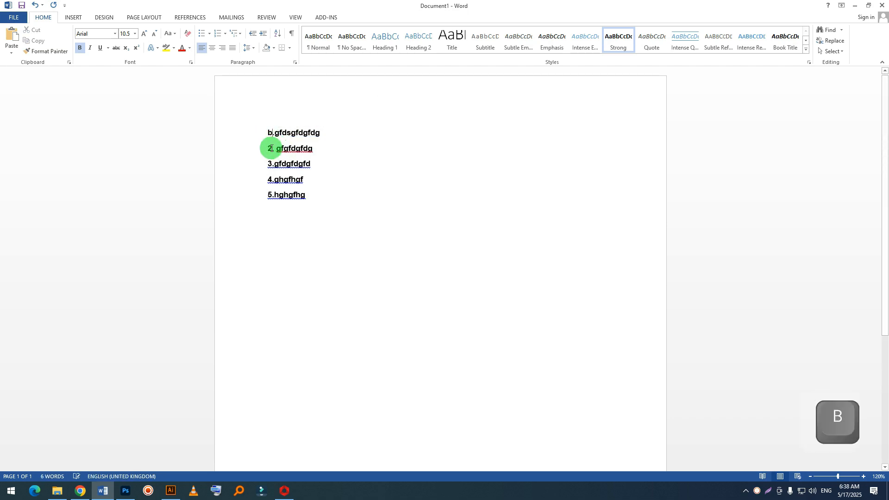
drag(273, 148, 265, 196)
text(a)
text(c)
text(e)
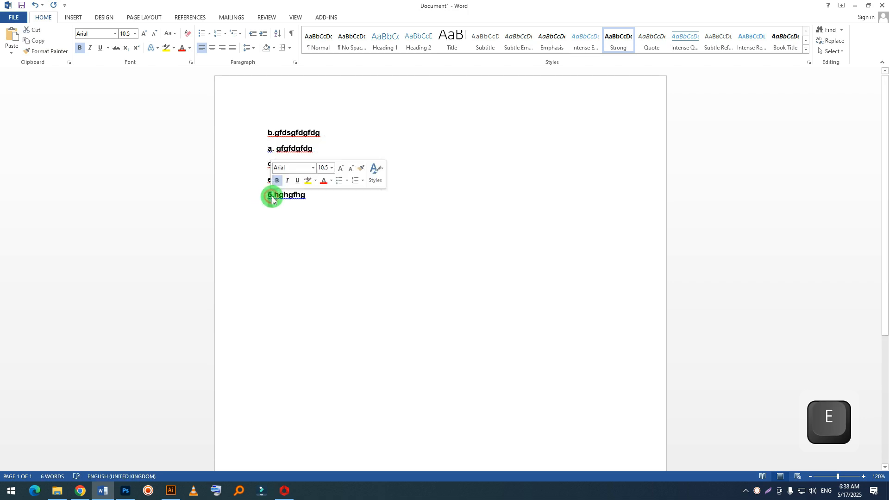
text(d)
Step: Sort the five lettered lines by paragraphs in descending order, with Text as the sort type
drag(329, 223, 249, 123)
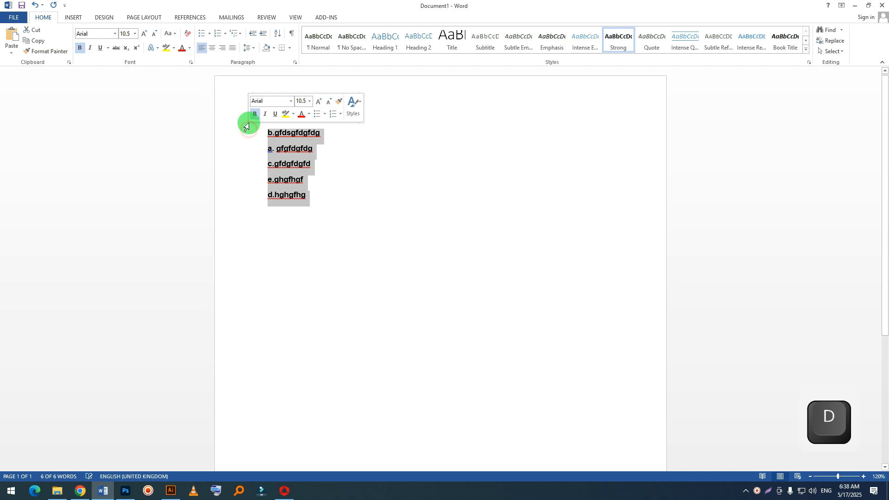
click(277, 33)
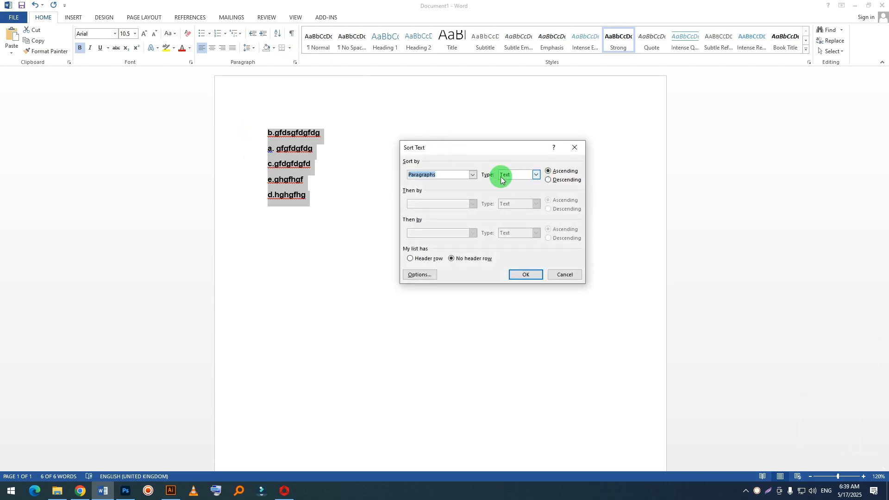
click(555, 181)
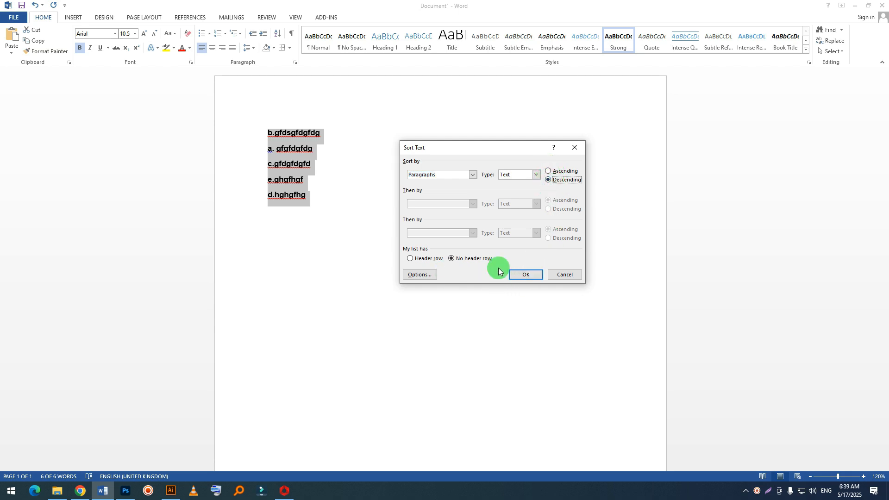
click(522, 275)
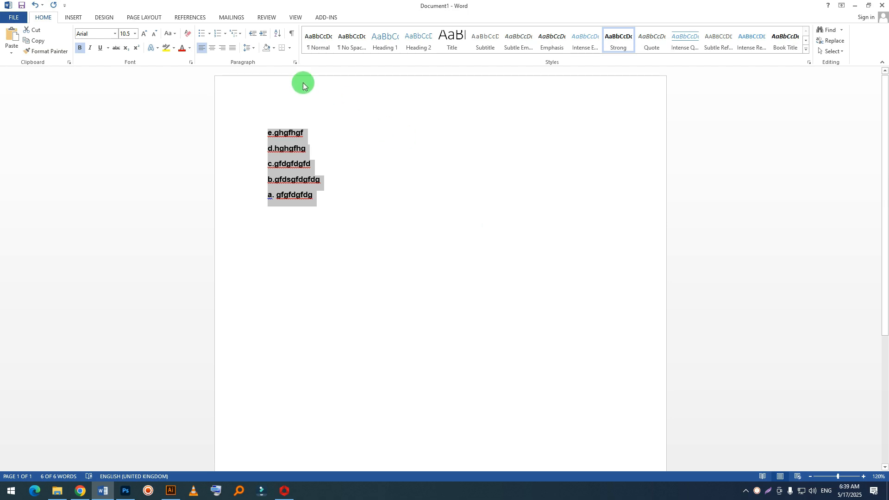
click(332, 205)
drag(344, 206, 193, 109)
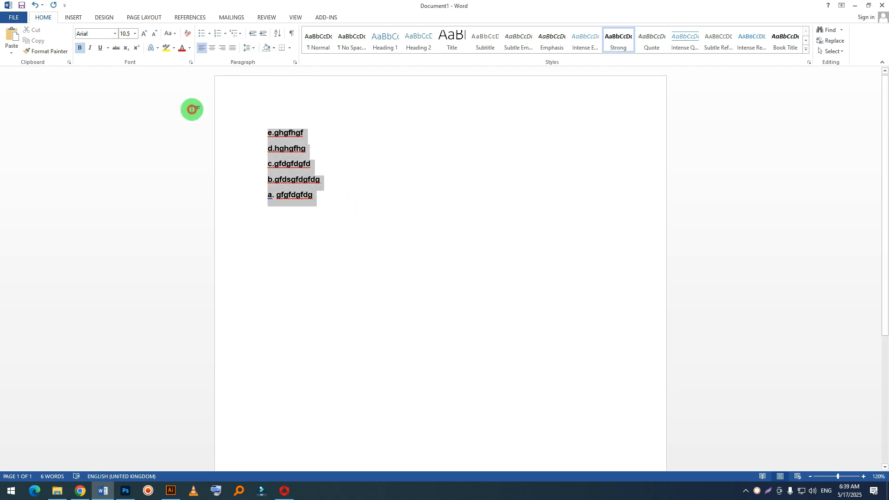
click(303, 179)
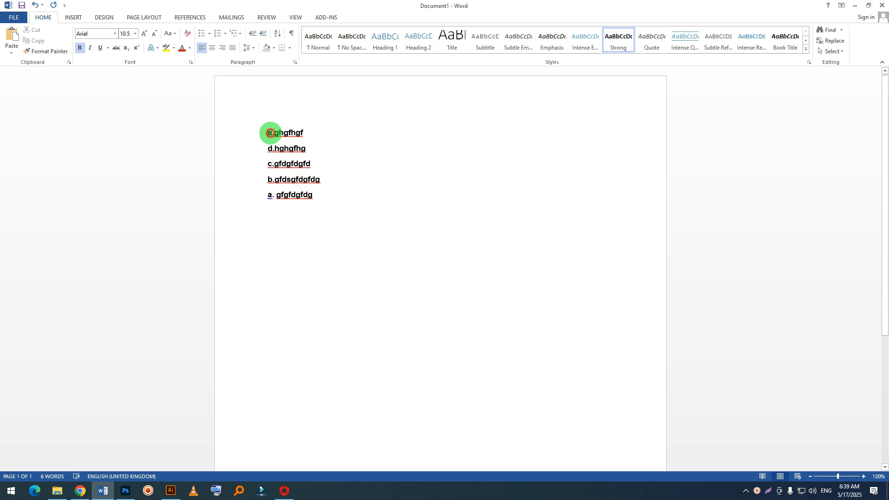
Step: Replace the leading "e." of the first line with the date 5/17/25 followed by a space
drag(269, 134, 274, 134)
key(BackSpace)
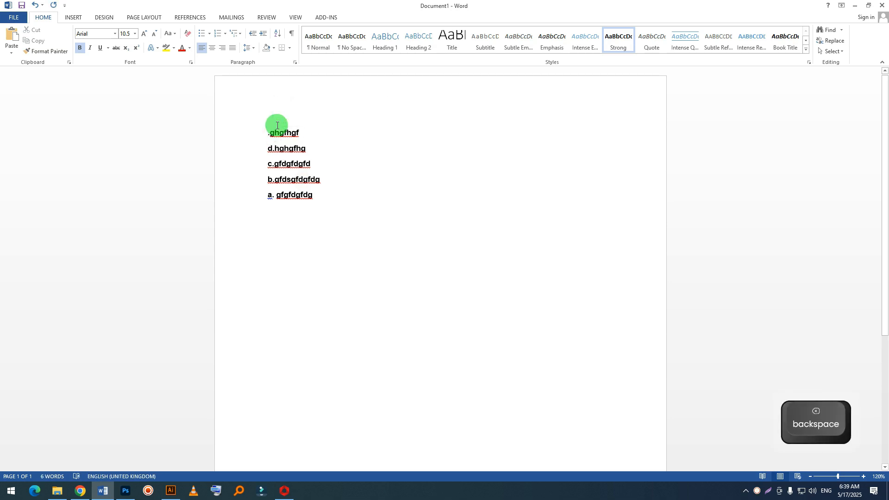
key(BackSpace)
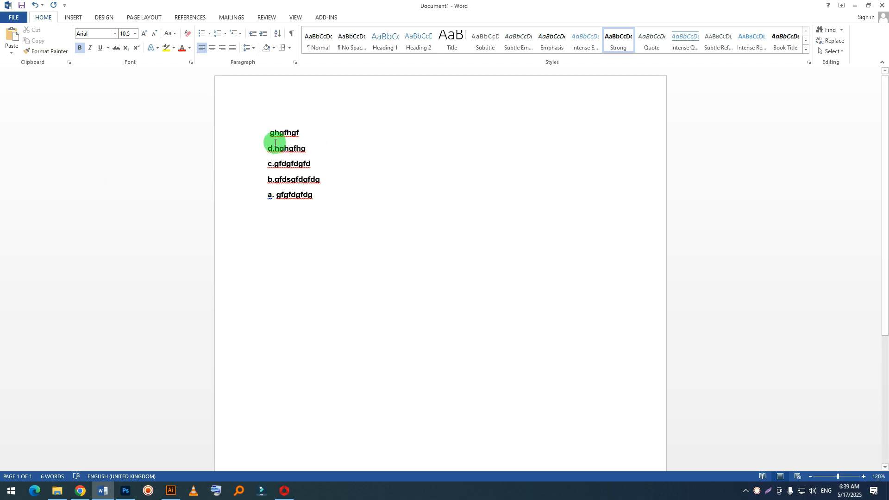
text(5/)
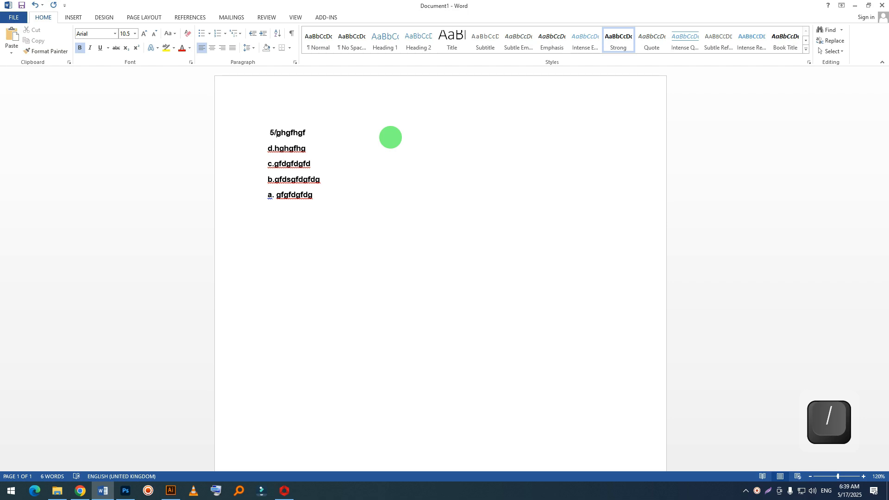
text(17/2025)
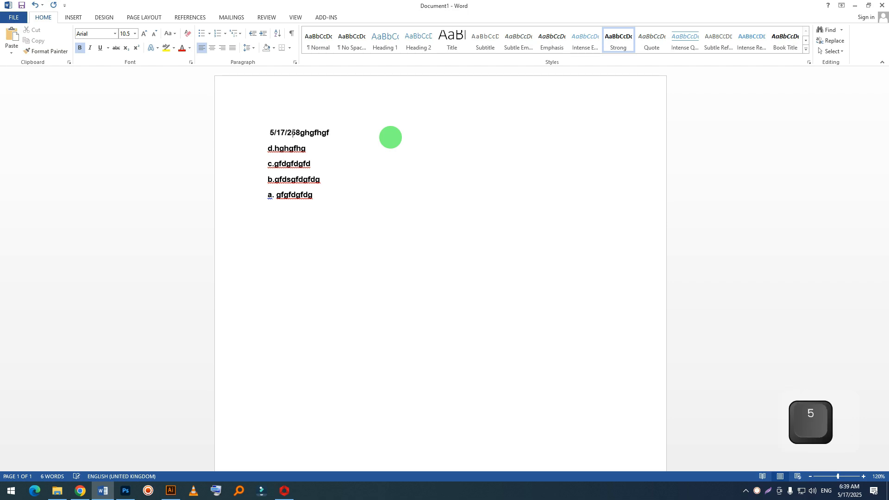
key(BackSpace)
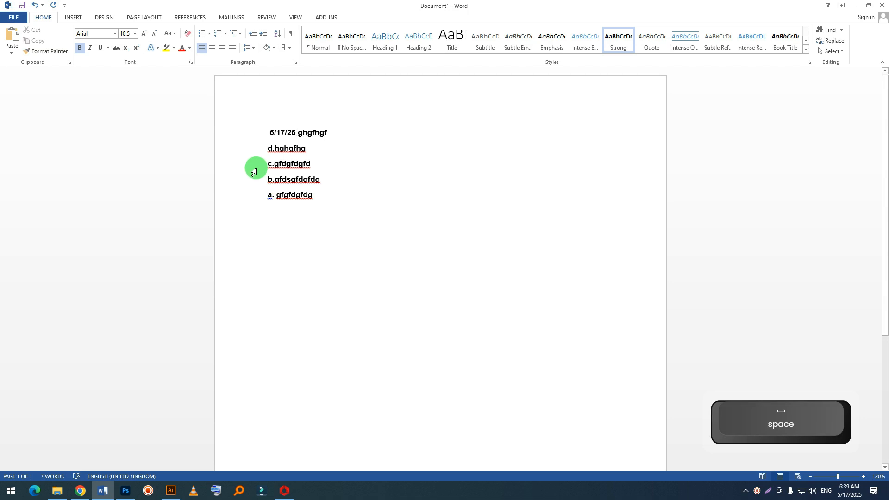
Step: Replace the leading "d." of the second line with the date 5/16/25 followed by a space
drag(273, 148, 268, 148)
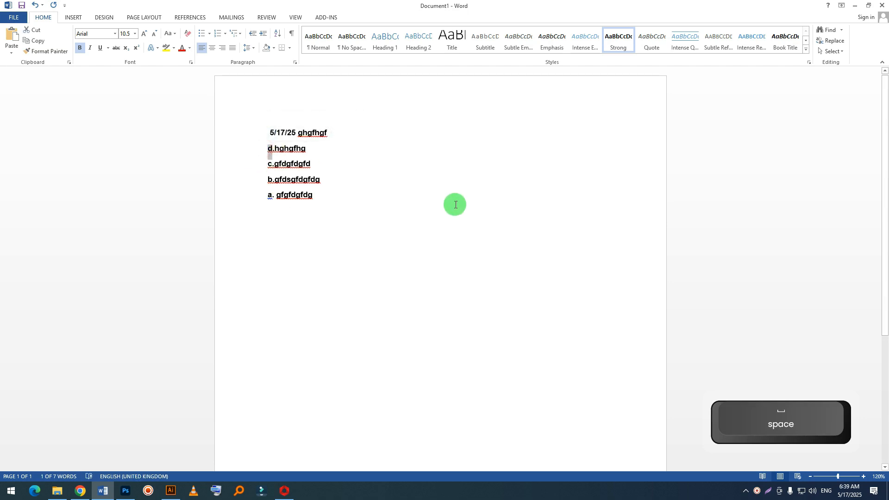
text(5/16/)
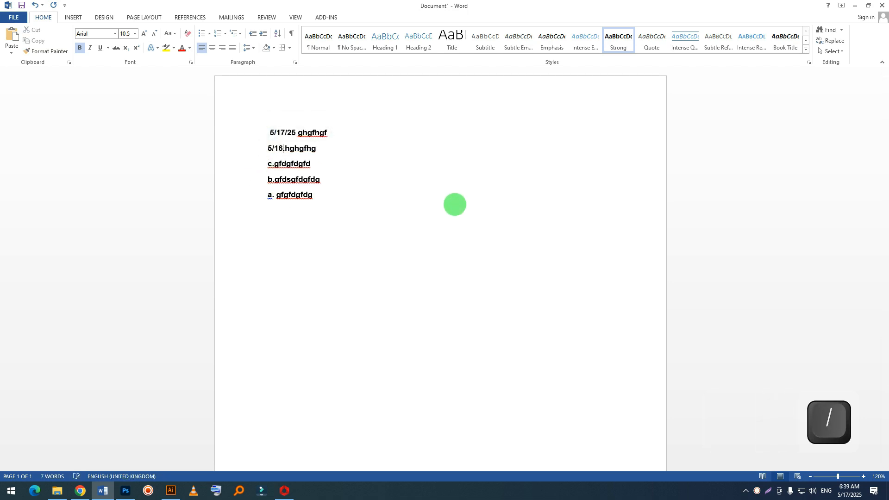
text(250)
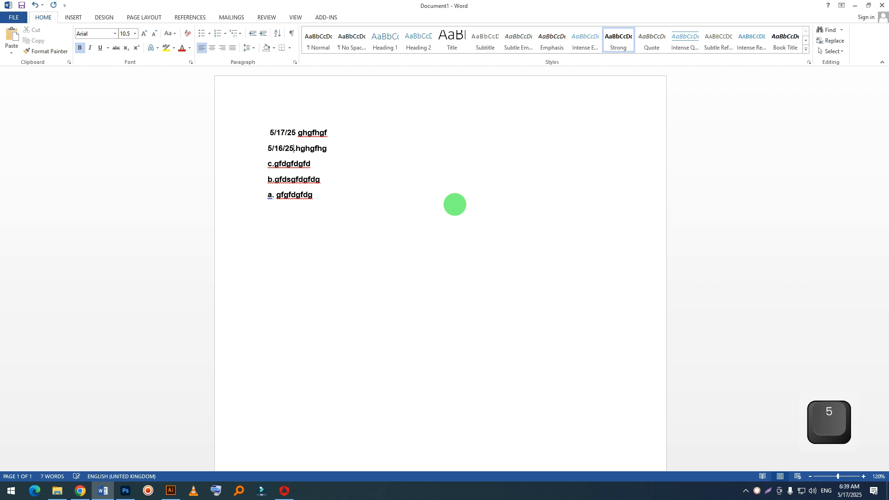
key(Delete)
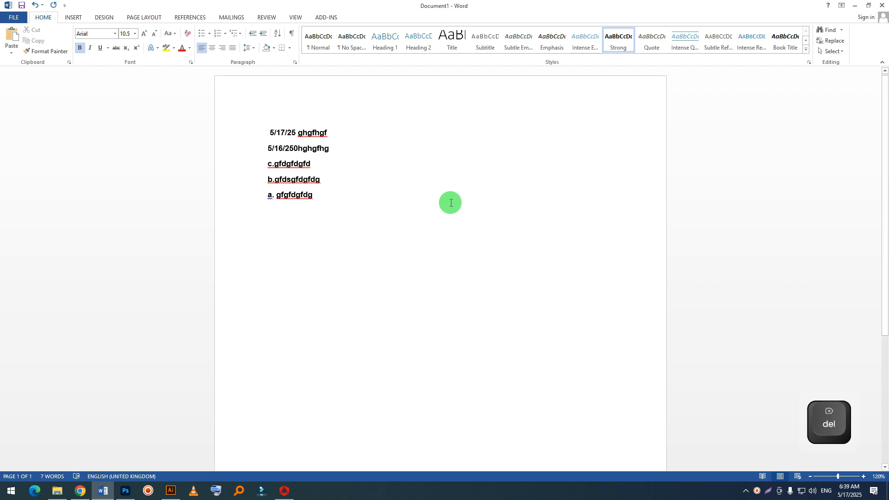
key(BackSpace)
key(F12)
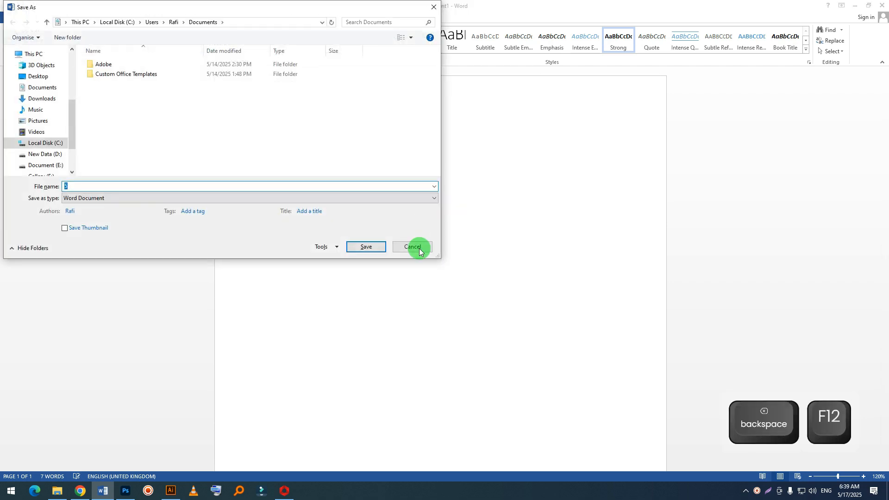
click(411, 248)
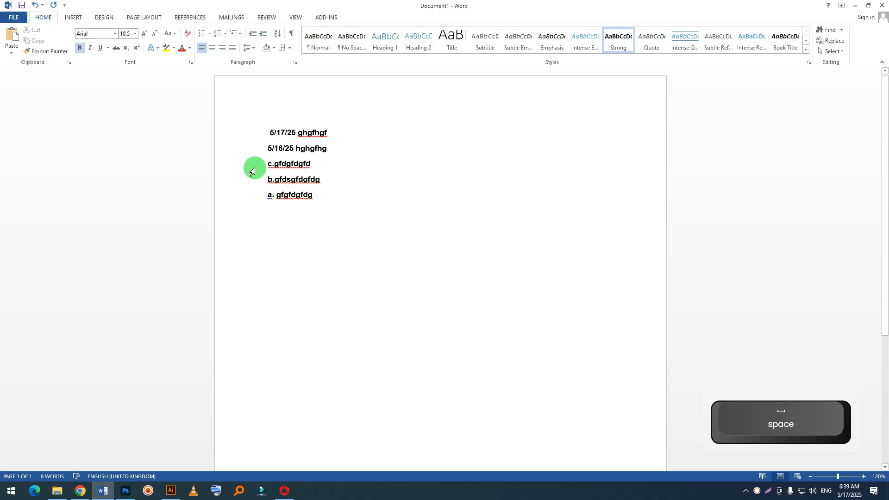
Step: Replace the leading "c." of the third line with the date 5/18/25 followed by a space
drag(275, 165, 267, 165)
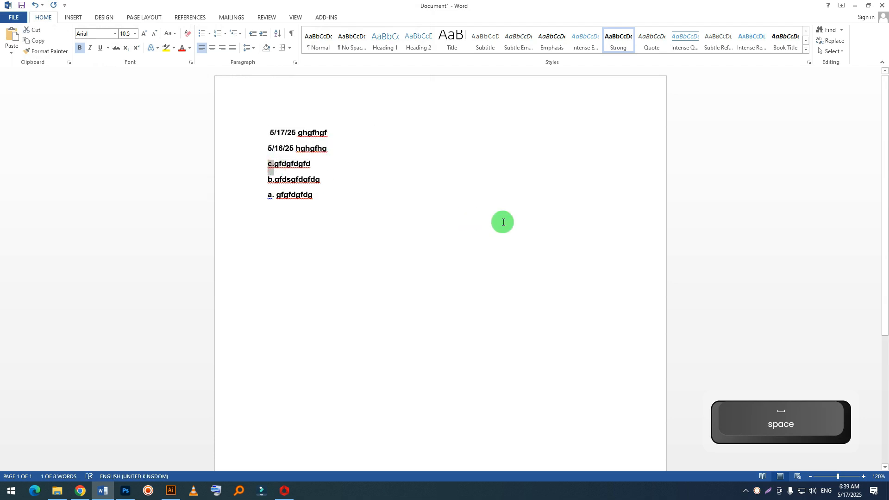
text(5/)
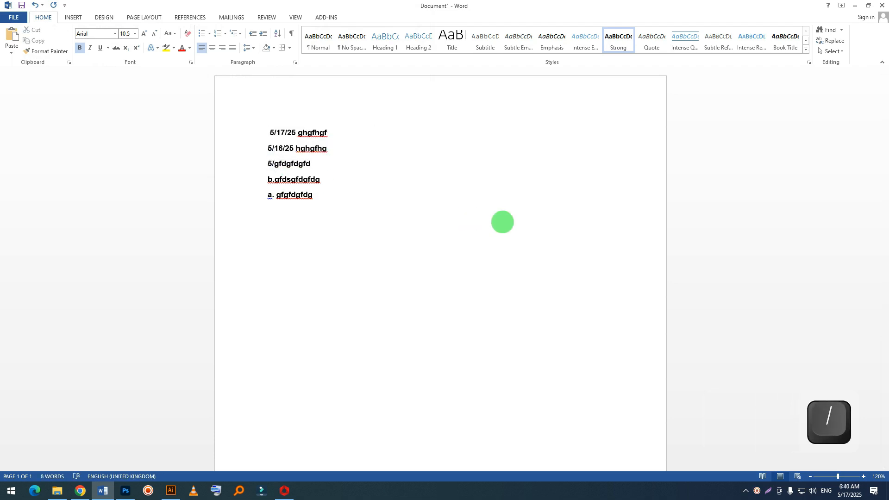
text(18/25)
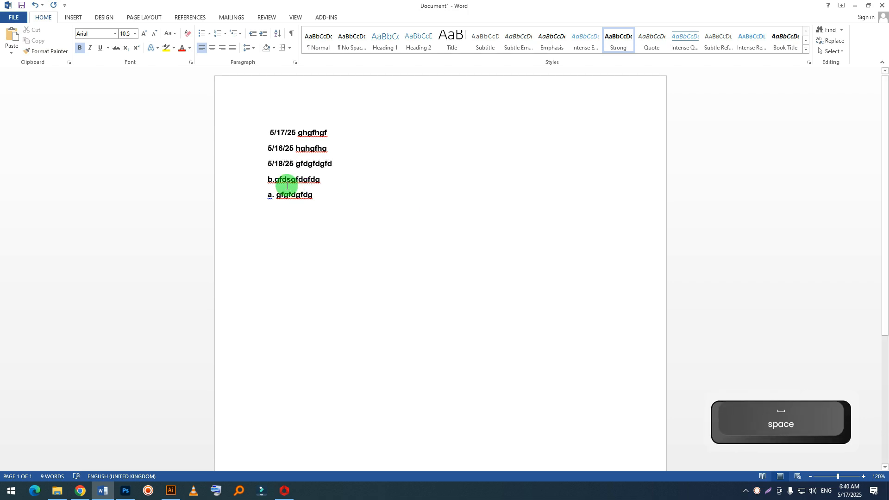
Step: Replace the leading "b." of the fourth line with the date 5/19/25 followed by a space
drag(249, 181, 274, 181)
text(5/)
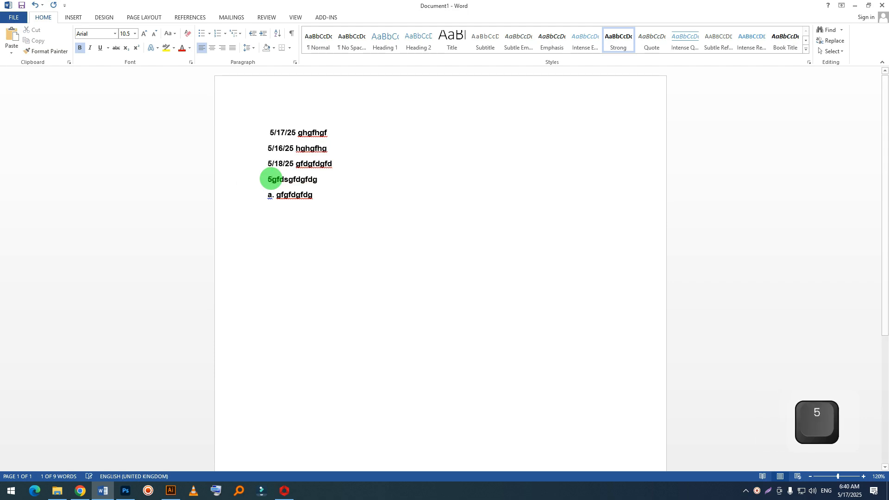
text(19/25)
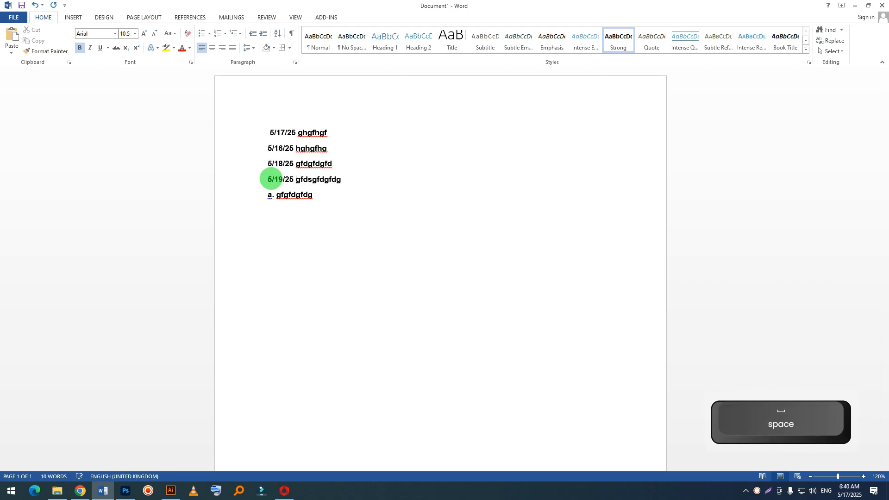
Step: Delete the last two lines and sort the remaining three dated lines by paragraphs in descending order, with Date as the sort type
drag(323, 194, 271, 175)
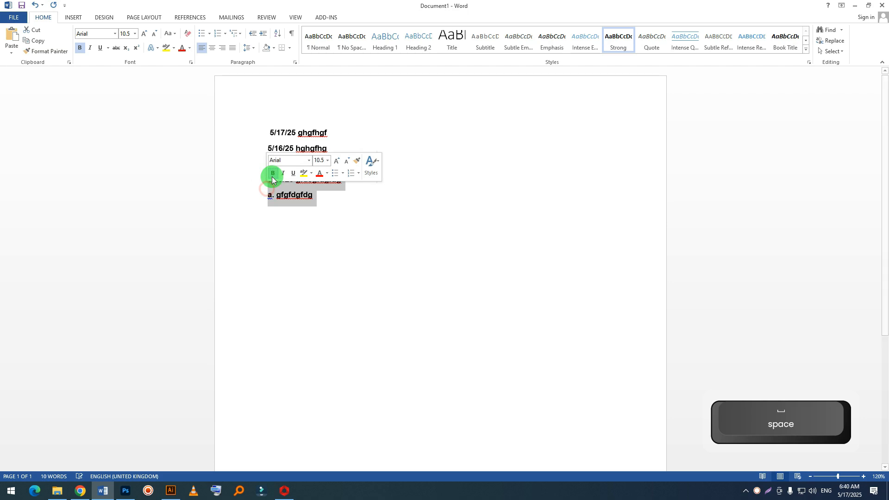
key(BackSpace)
drag(385, 185, 264, 131)
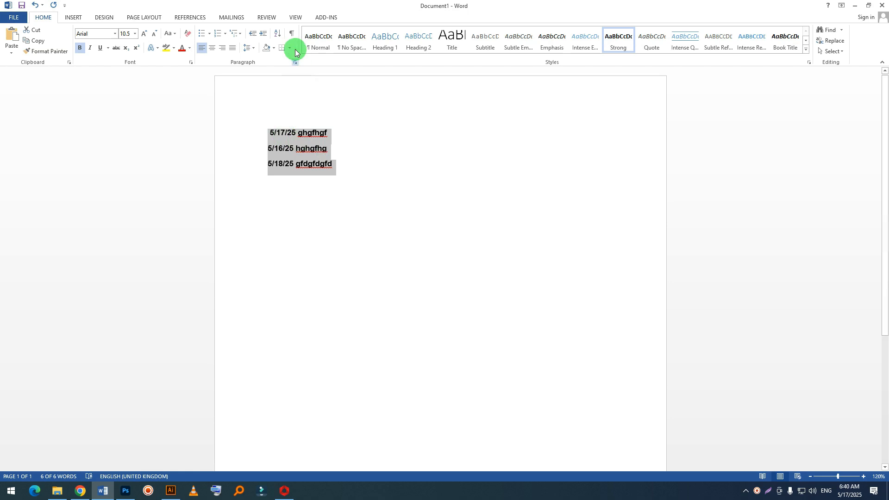
click(278, 35)
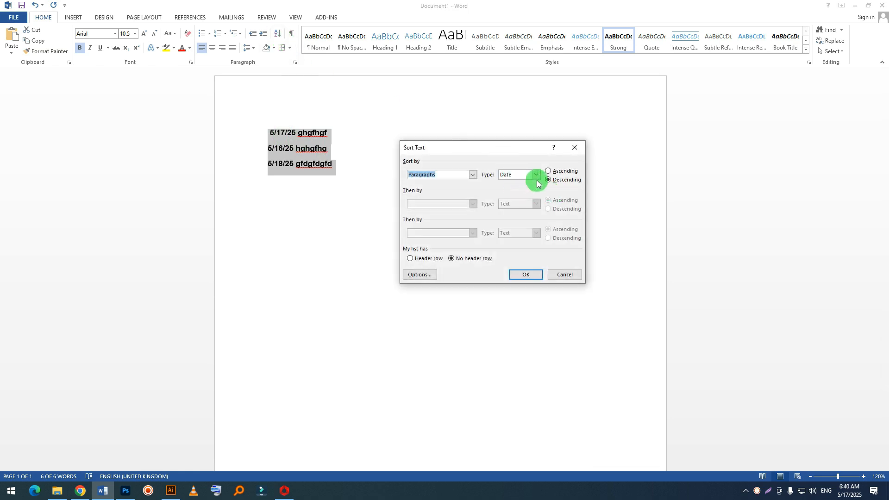
click(536, 175)
click(535, 175)
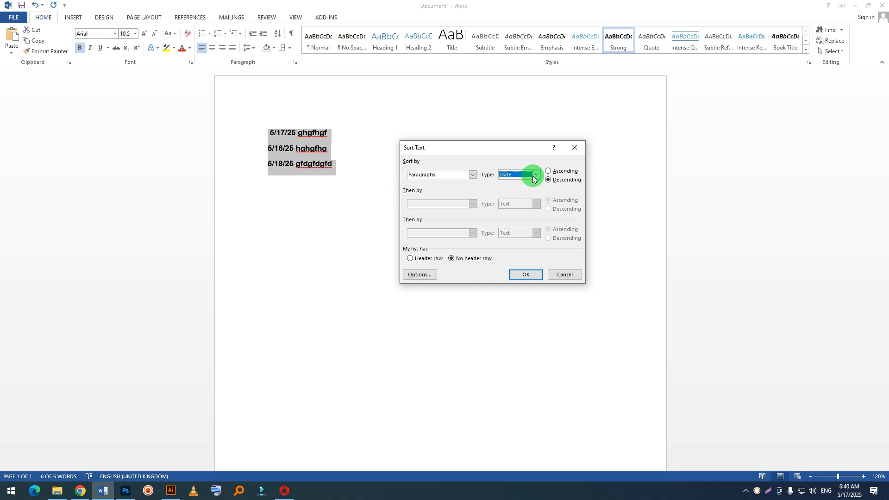
click(528, 276)
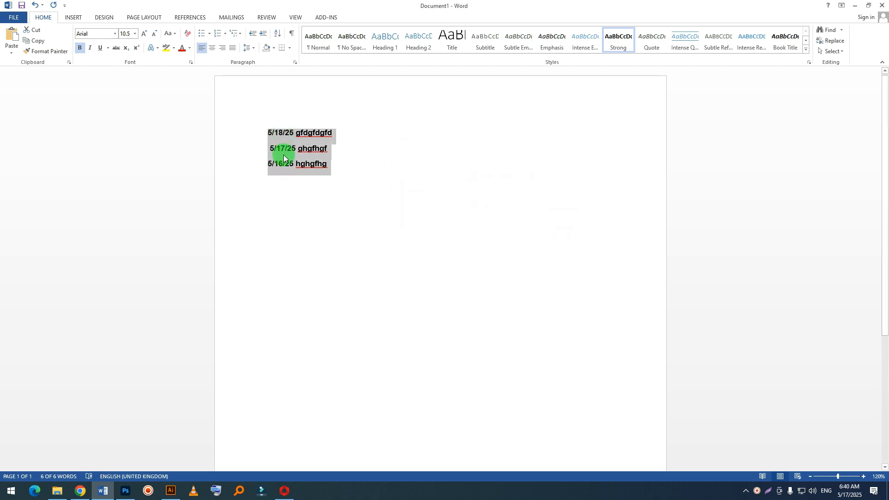
click(284, 176)
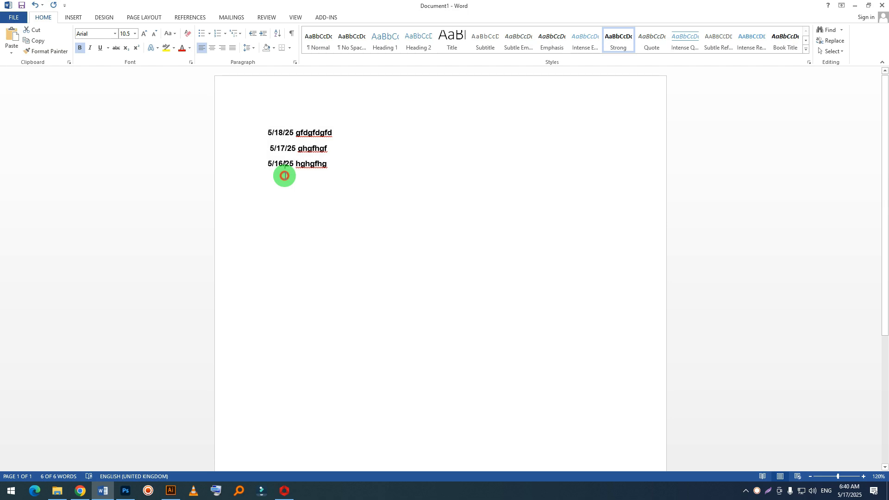
drag(341, 171, 244, 127)
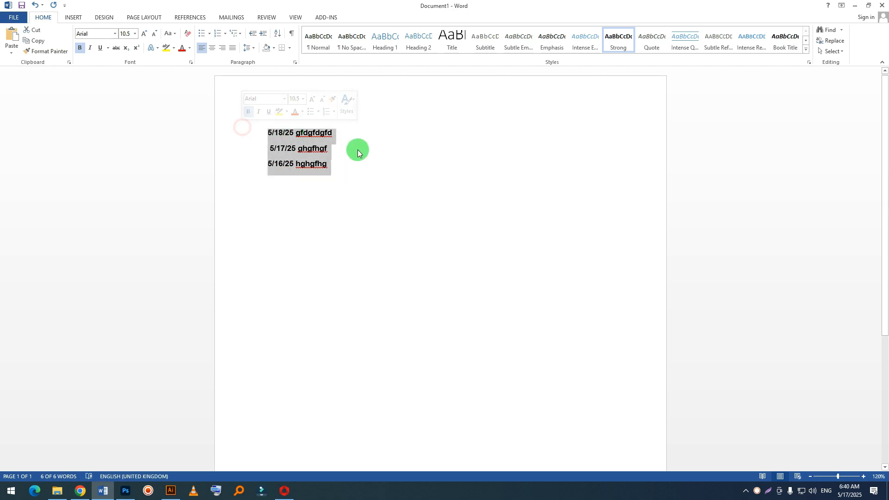
click(280, 167)
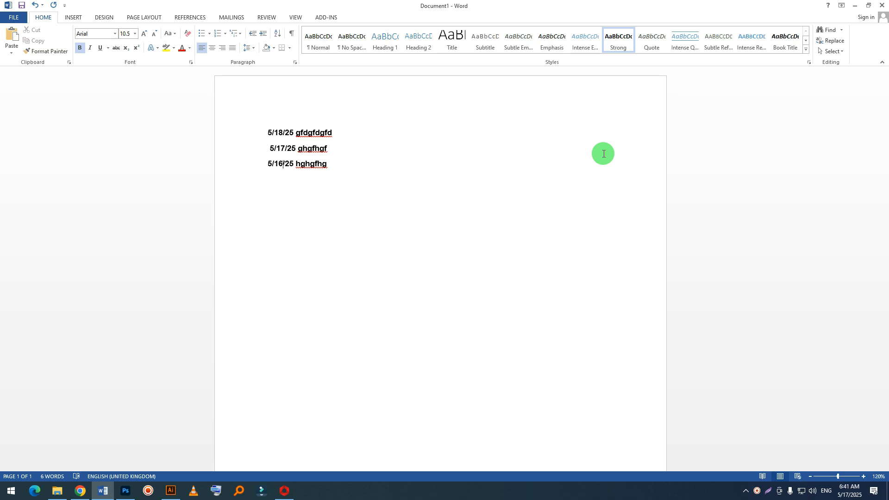
Step: Show the document's paragraph marks and hidden formatting symbols, and hide them again
drag(335, 188, 213, 114)
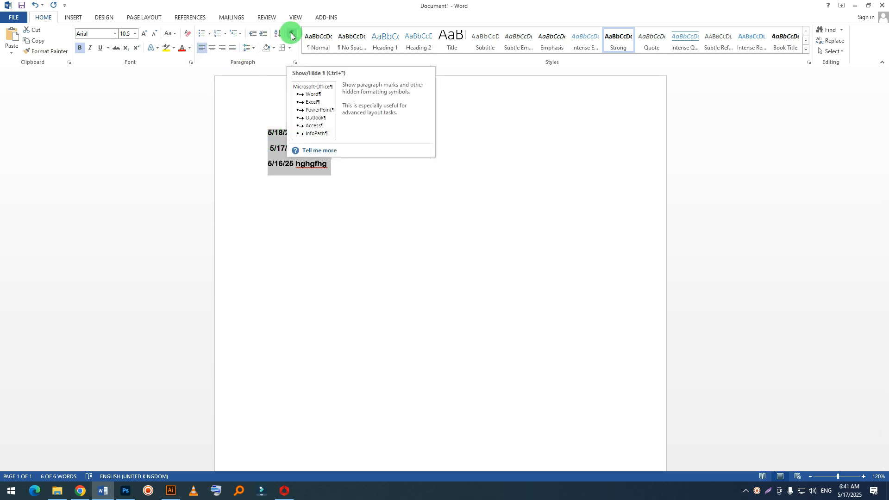
click(318, 198)
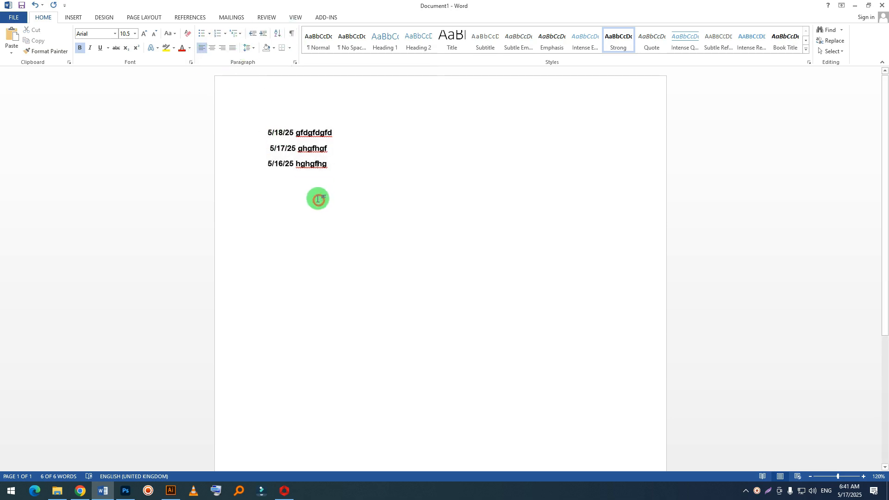
click(291, 37)
click(291, 37)
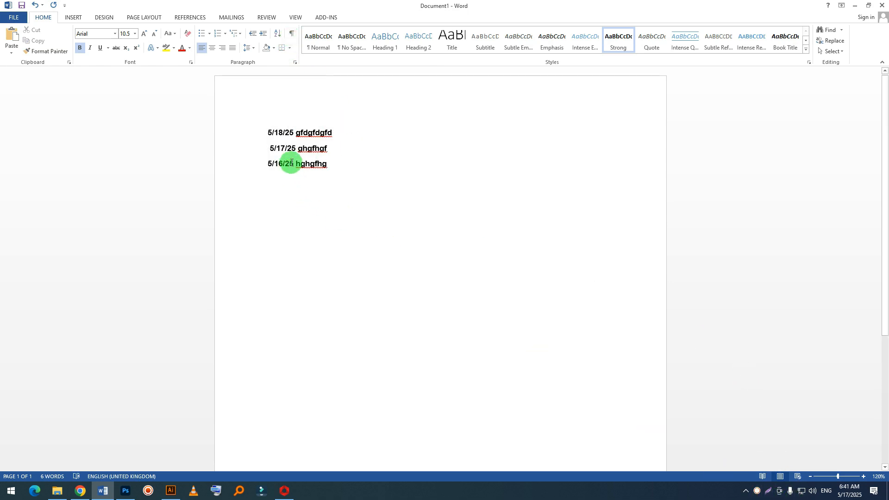
triple_click(250, 129)
click(337, 178)
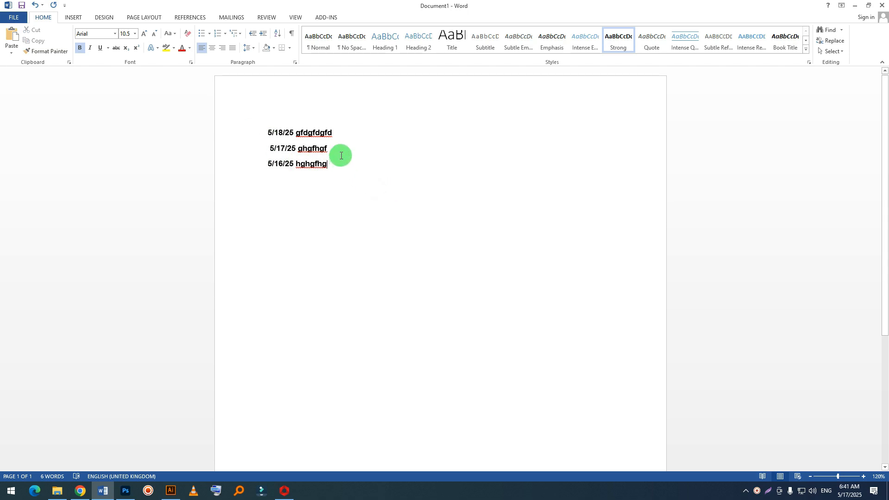
click(313, 147)
click(298, 176)
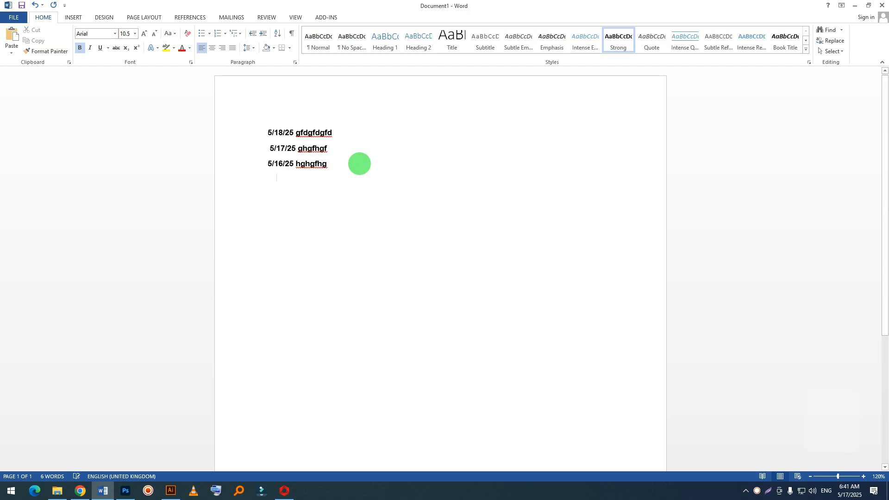
Step: Add several empty paragraphs below the last dated line and show the document's paragraph marks
key(Return)
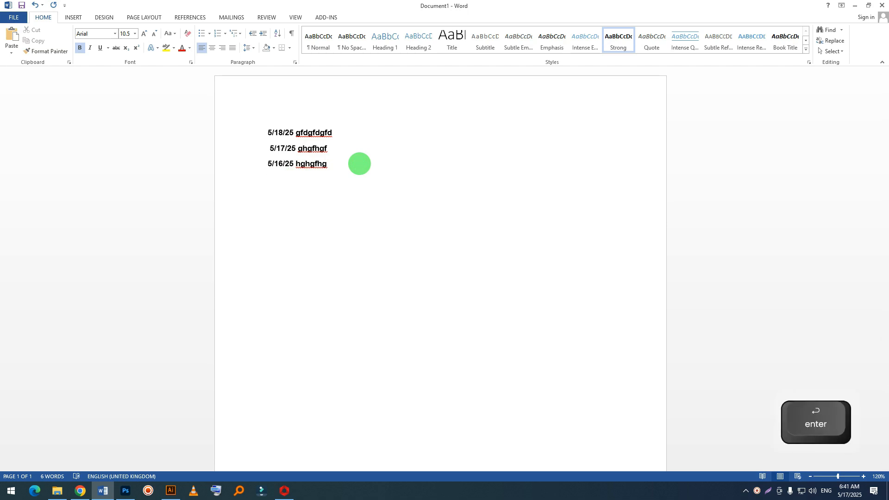
key(Return)
key(Return)
key(Return)
key(Return)
key(Return)
key(Return)
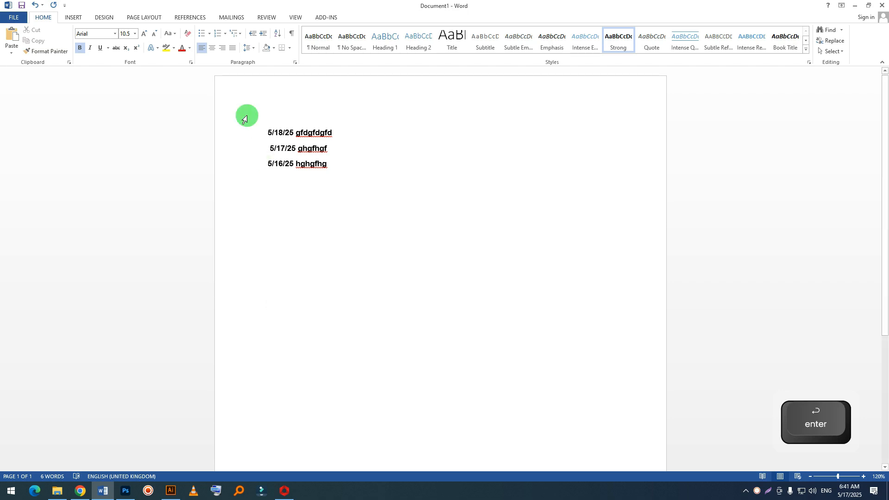
click(291, 33)
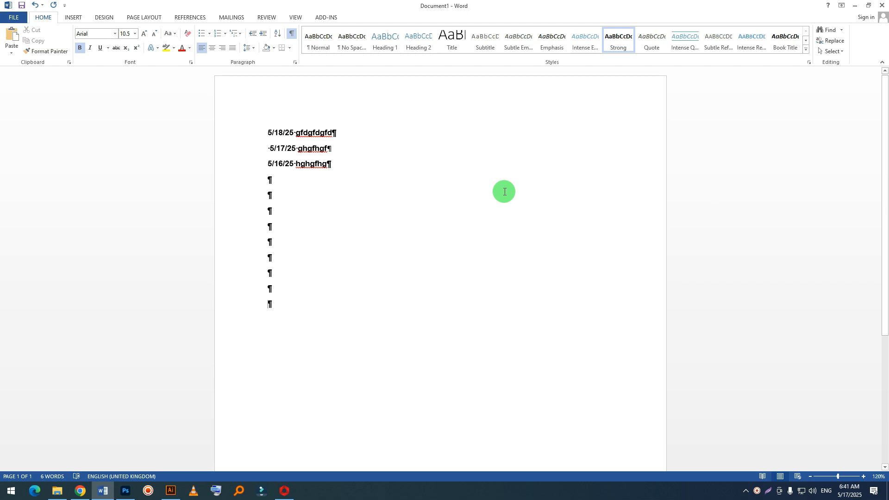
Step: Review the document's word count statistics, including paragraphs and lines, and close them
click(42, 476)
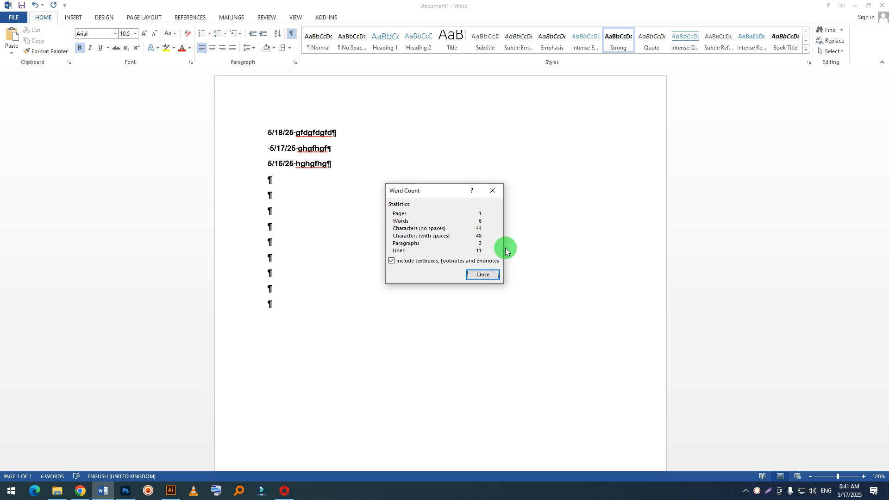
click(491, 193)
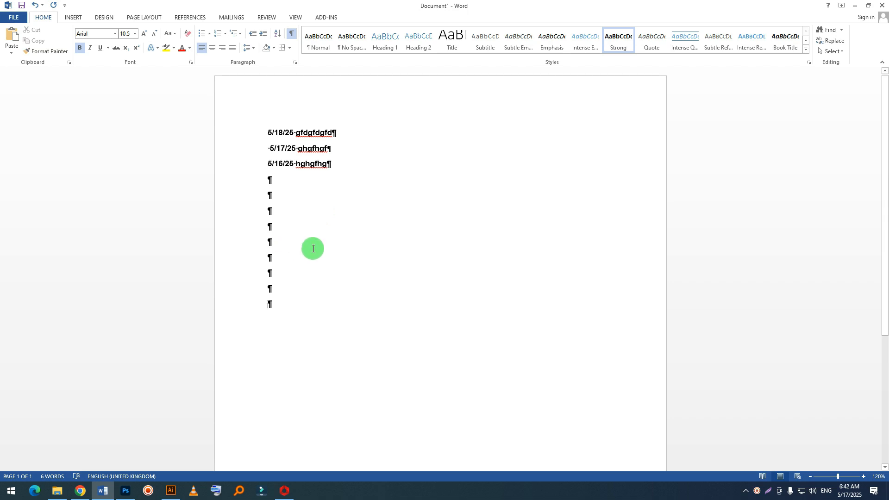
Step: Select all the lines including the empty paragraphs, and hide, show and again hide the paragraph marks
drag(293, 304, 247, 133)
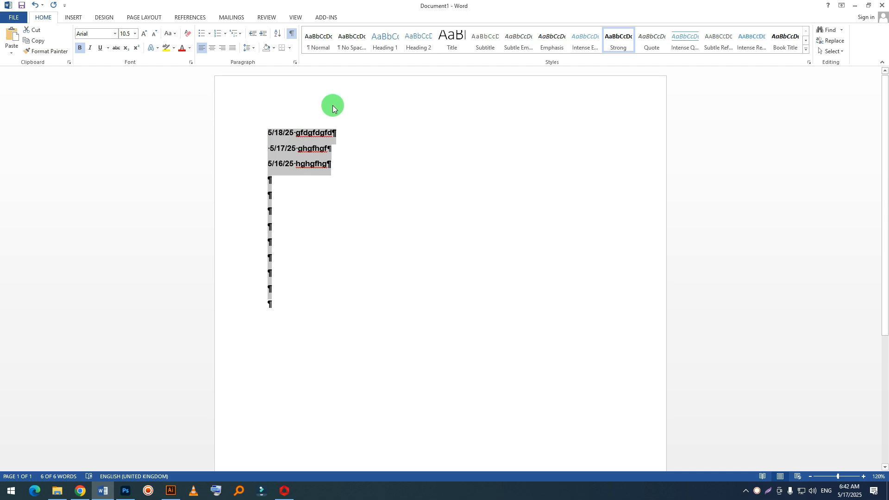
click(291, 33)
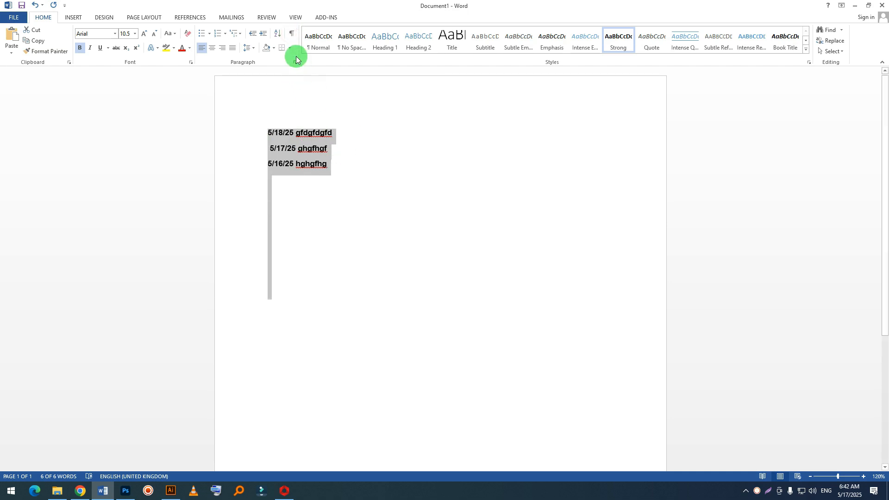
click(292, 33)
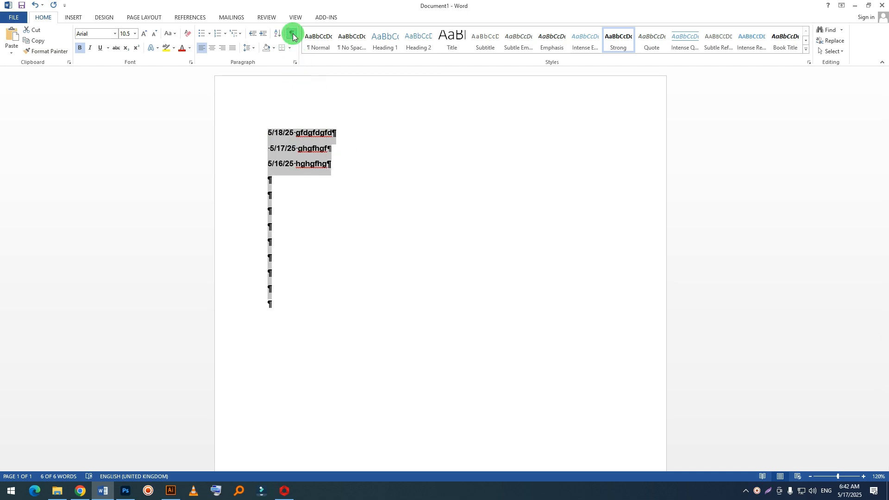
click(292, 35)
click(757, 491)
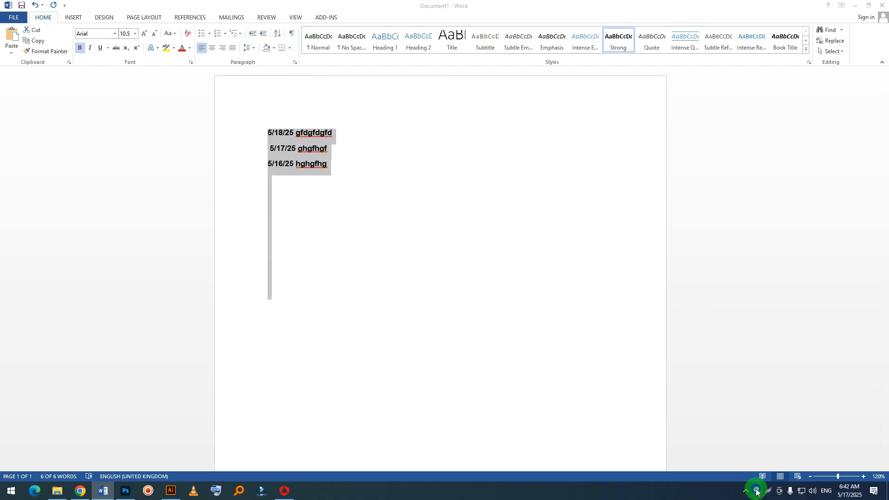